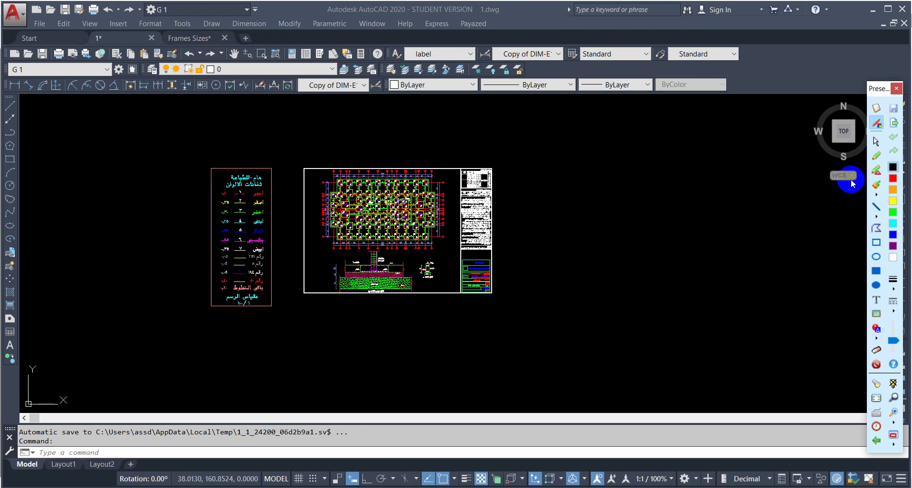
Start plotting the current drawing and continue with a single sheet instead of Batch Plot
scroll(336, 192, "up", 5)
scroll(336, 196, "down", 6)
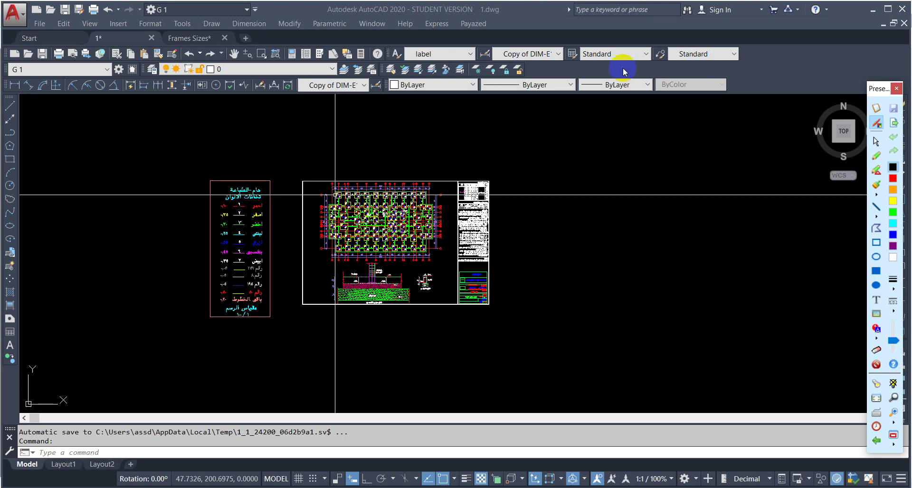
left_click(525, 191)
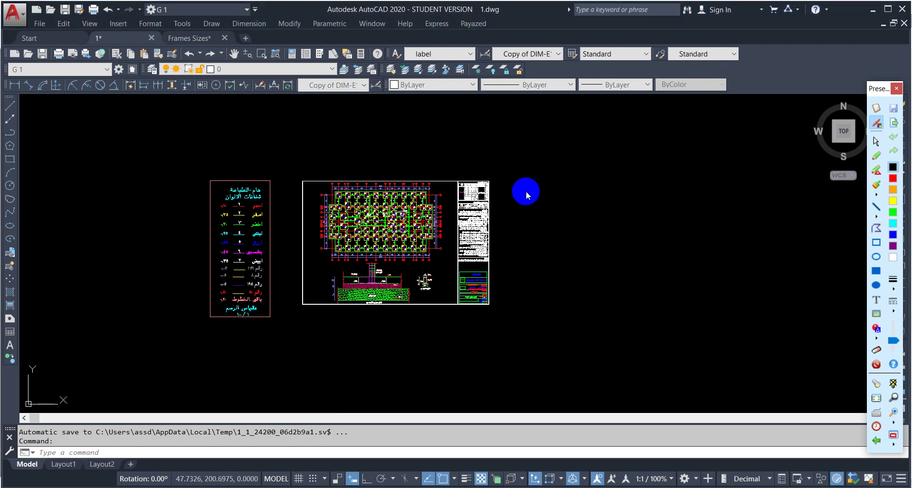
key("ctrl+p")
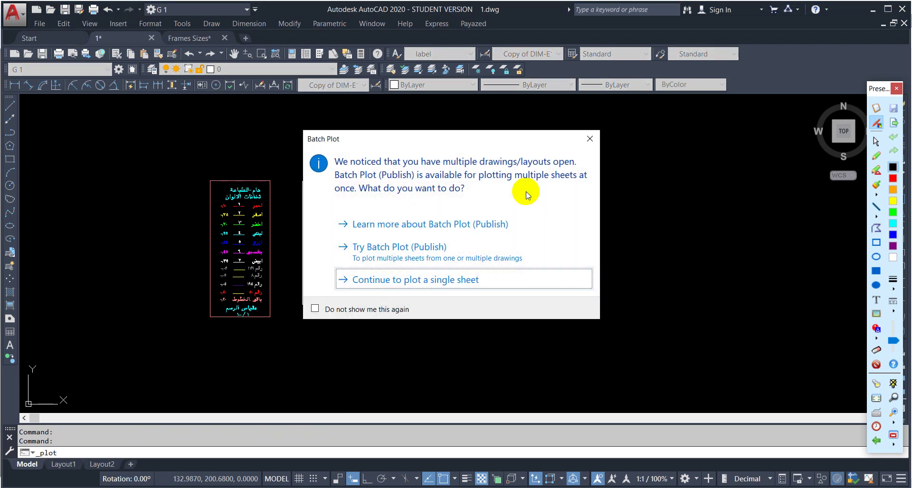
left_click(438, 277)
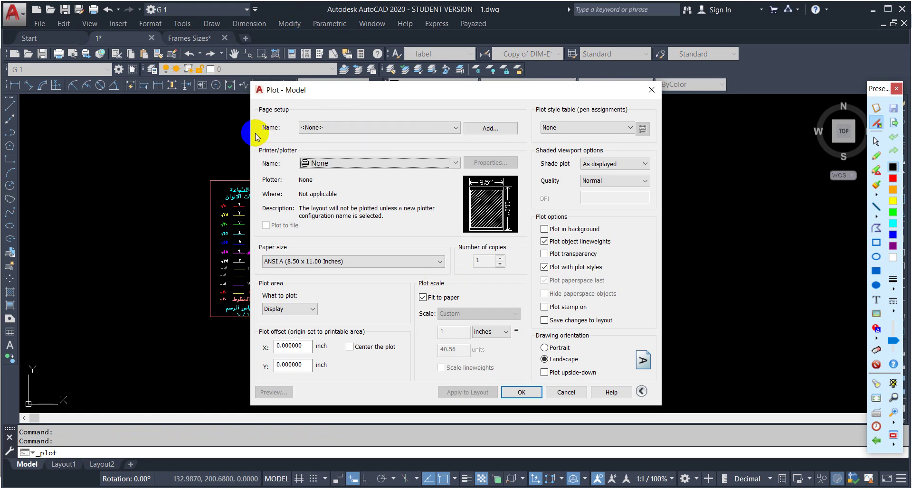
Keep the page setup at <None> and choose the AutoCAD PDF (High Quality Print).pc3 plotter
left_click(352, 127)
left_click(352, 127)
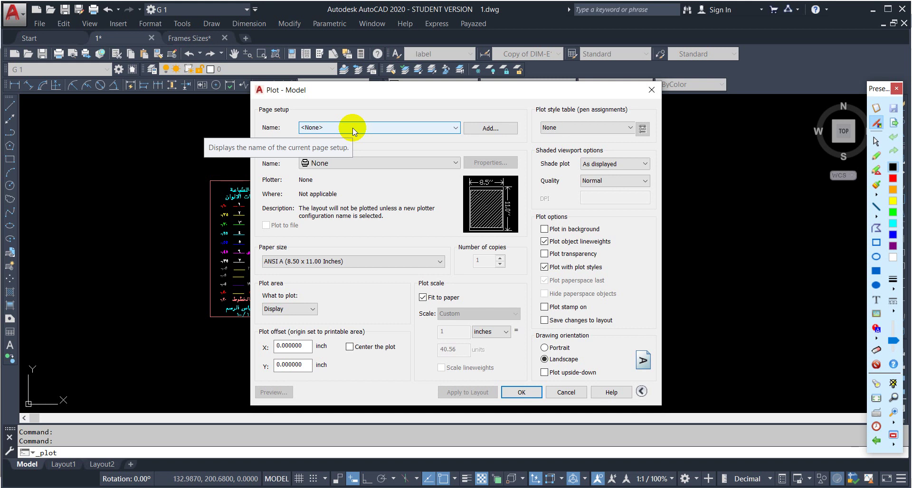
left_click(355, 128)
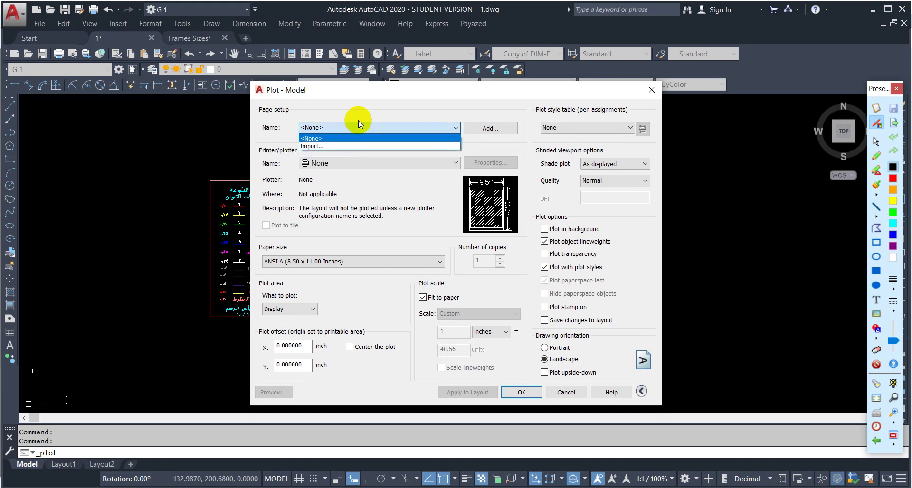
left_click(337, 138)
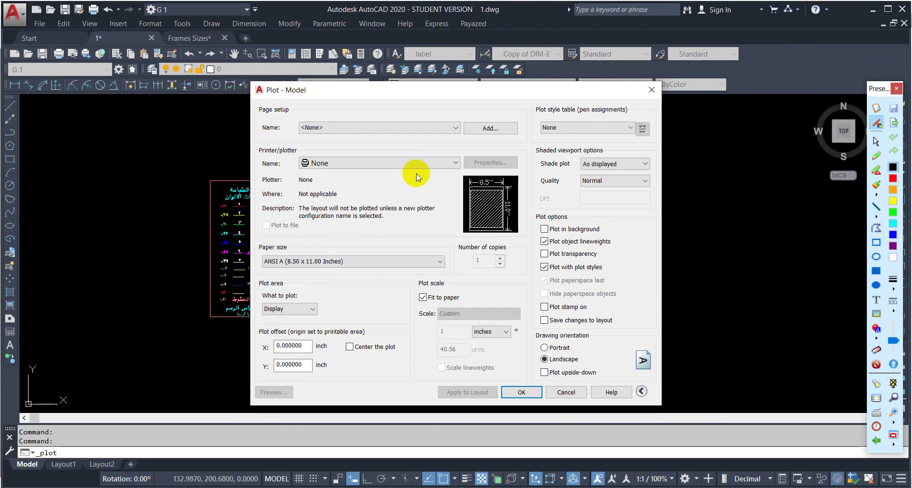
left_click(400, 163)
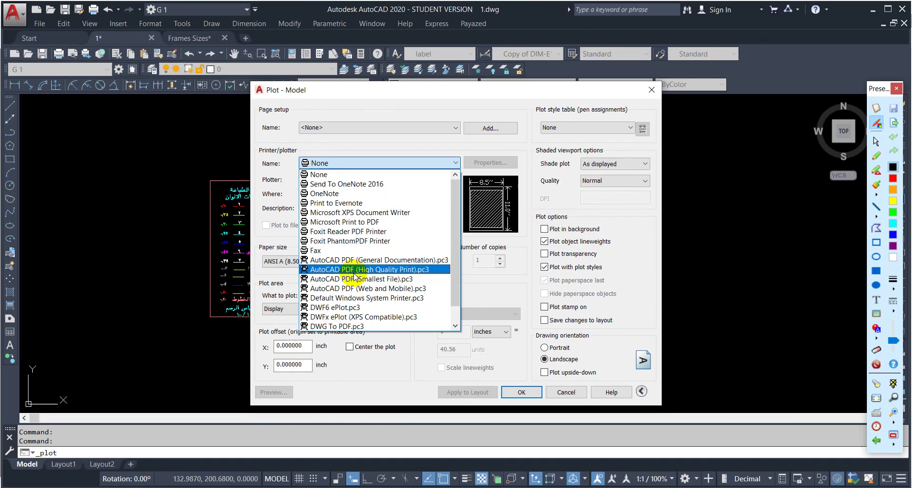
left_click(456, 238)
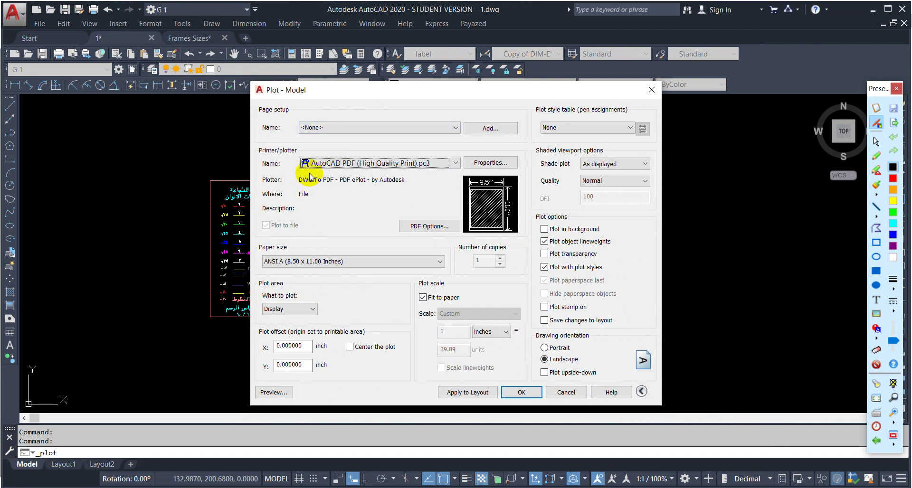
Set the paper size to ISO A2 (594.00 x 420.00 MM)
left_click(335, 261)
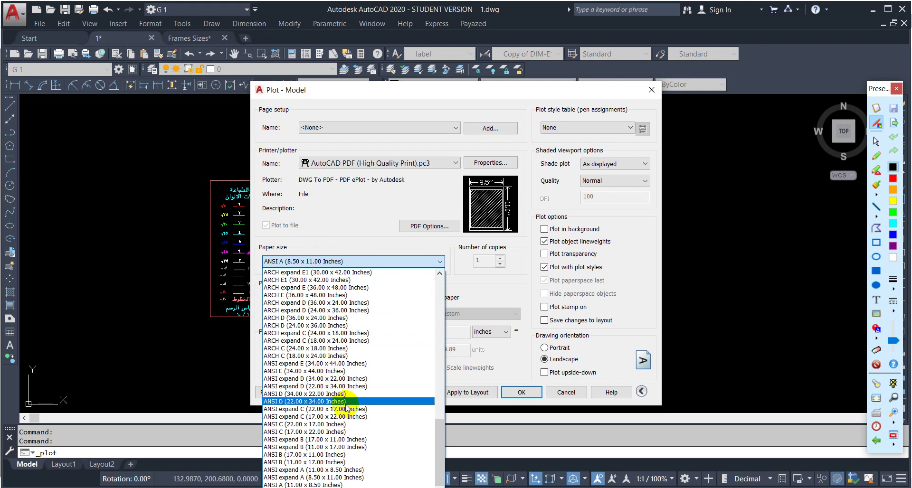
scroll(347, 404, "up", 4)
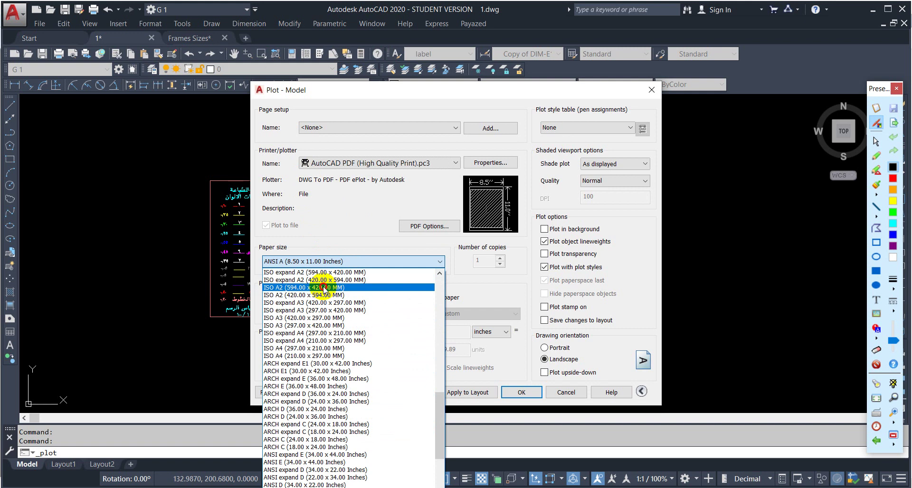
left_click(324, 288)
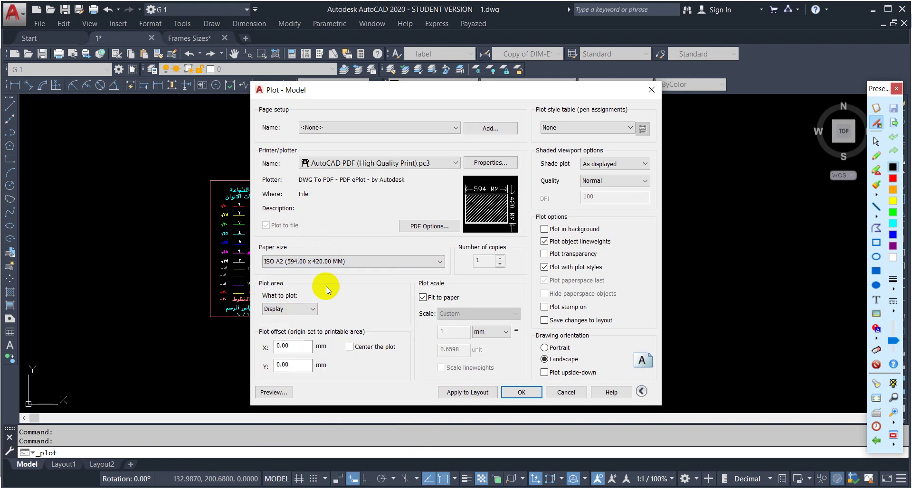
Define the plot area as a window from the lower-left to the upper-right outer frame corner of the لوحة القواعد sheet
mouse_move(393, 89)
left_mouse_down()
mouse_move(524, 176)
mouse_move(614, 369)
mouse_move(362, 312)
mouse_move(366, 125)
left_mouse_up()
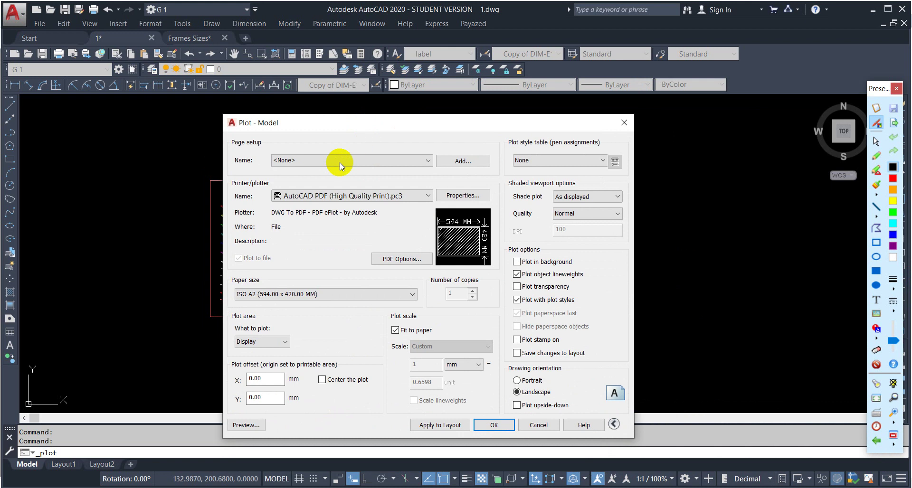
left_click(243, 343)
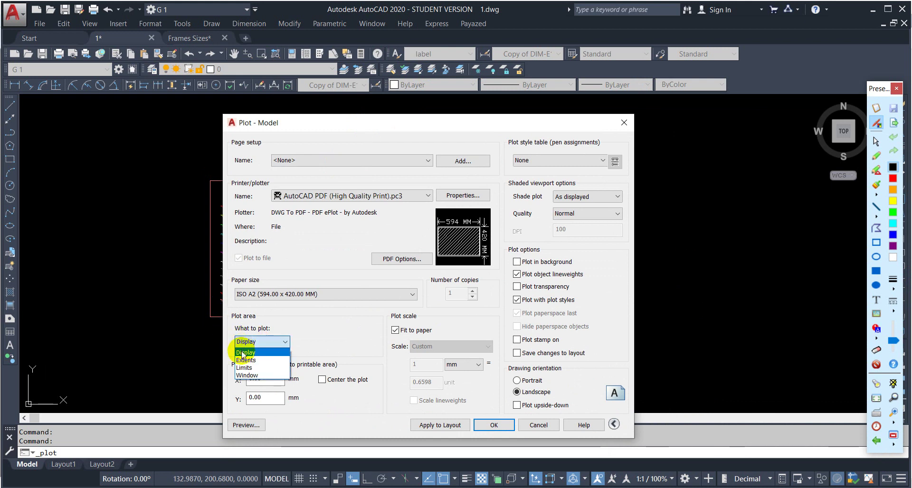
left_click(247, 376)
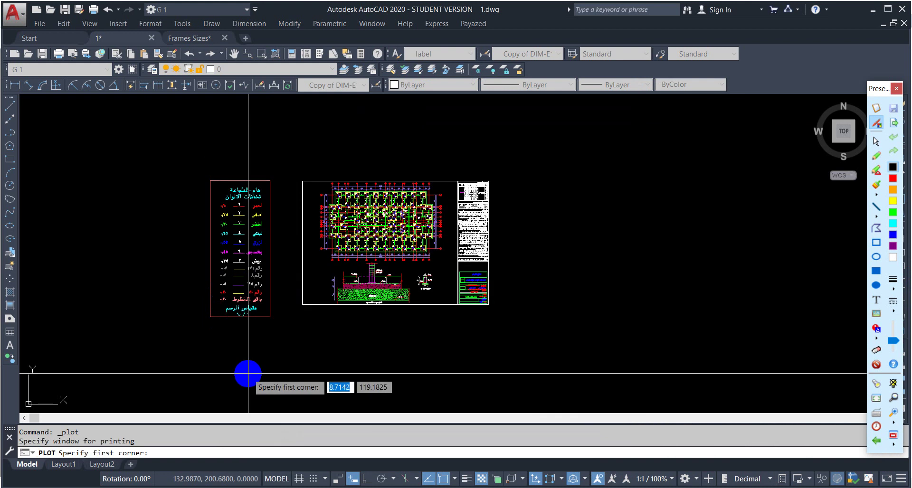
scroll(308, 299, "down", 8)
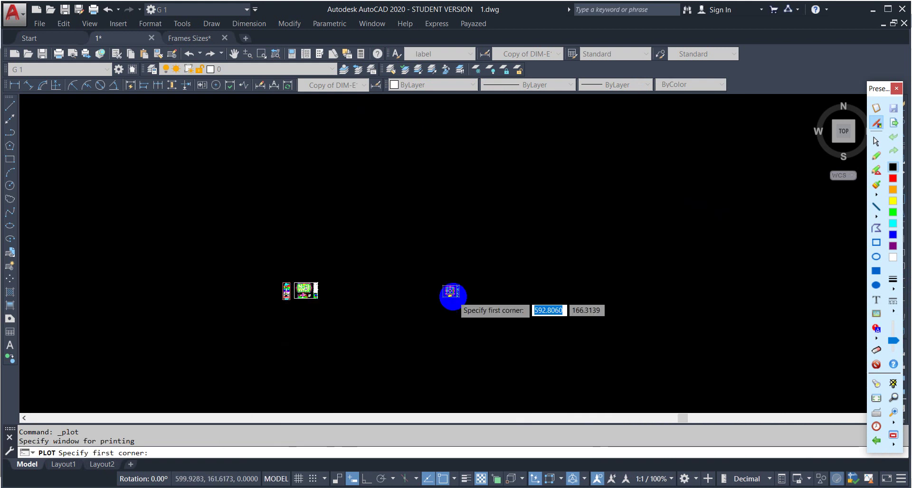
scroll(452, 294, "up", 10)
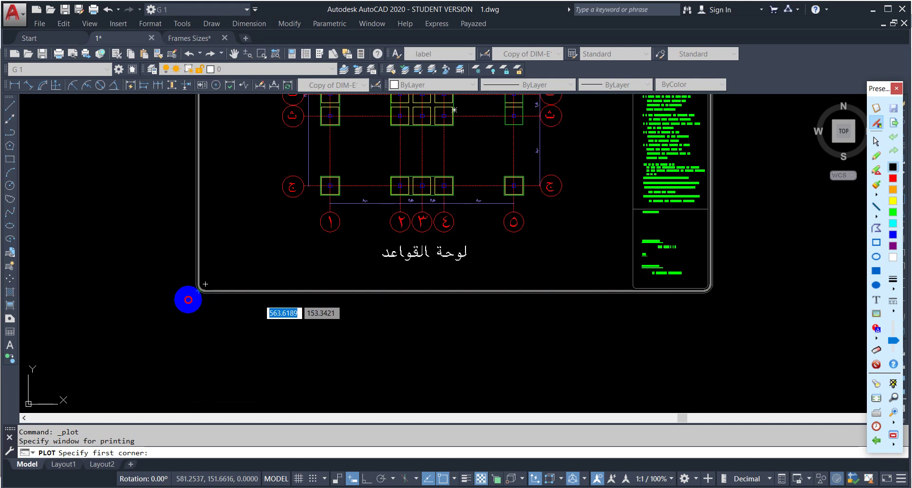
left_click(188, 300)
scroll(271, 331, "down", 6)
scroll(393, 238, "up", 6)
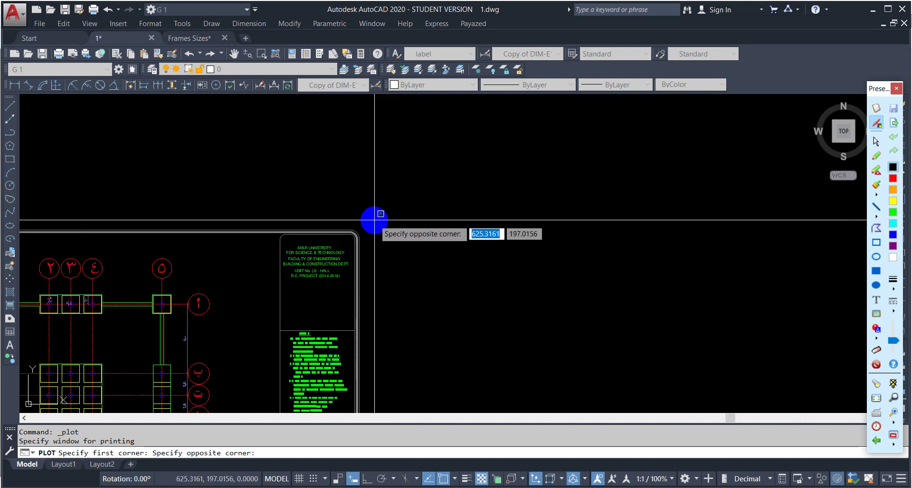
scroll(374, 220, "up", 3)
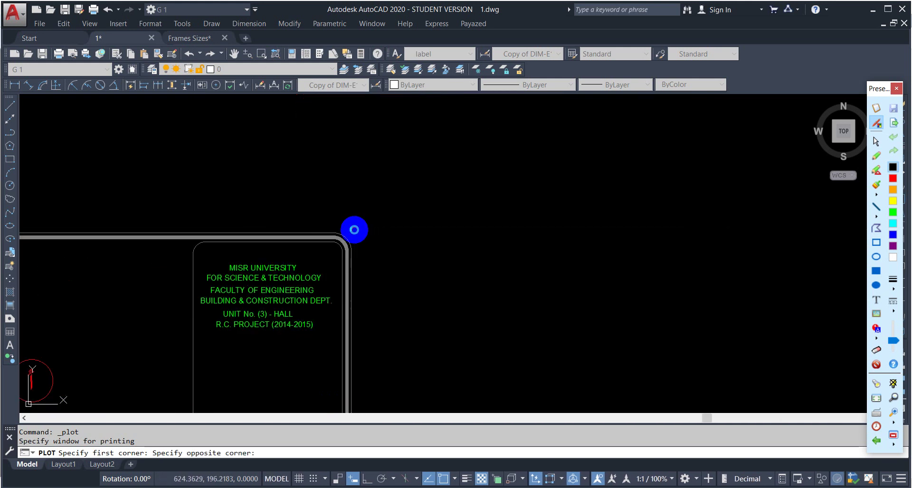
left_click(354, 230)
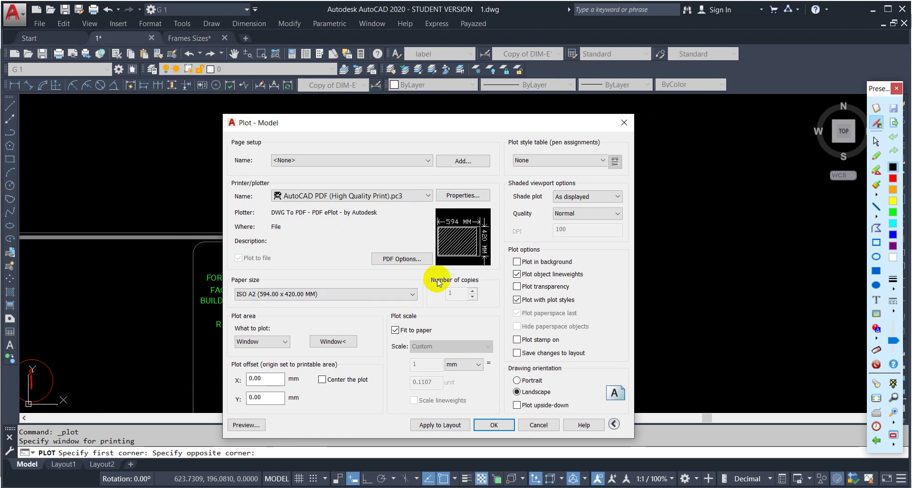
Turn off Fit to paper and set the custom plot scale to 10 mm = 1 unit
mouse_move(464, 256)
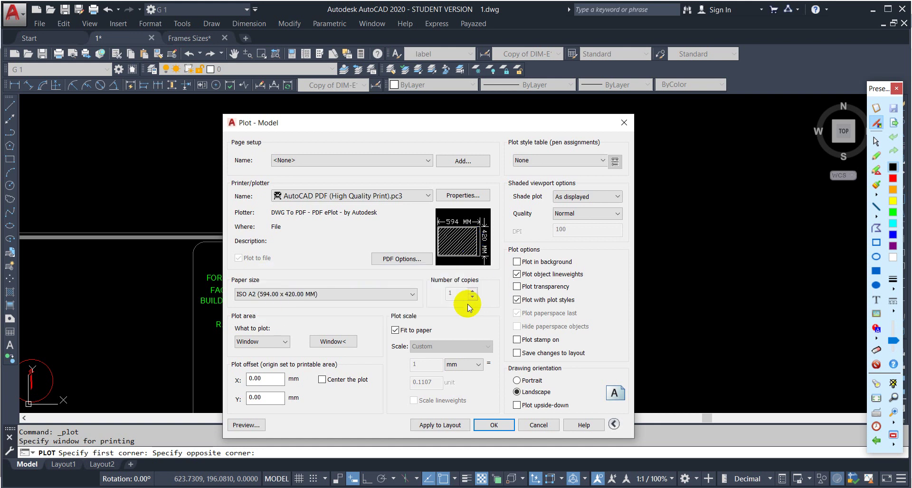
left_click(395, 330)
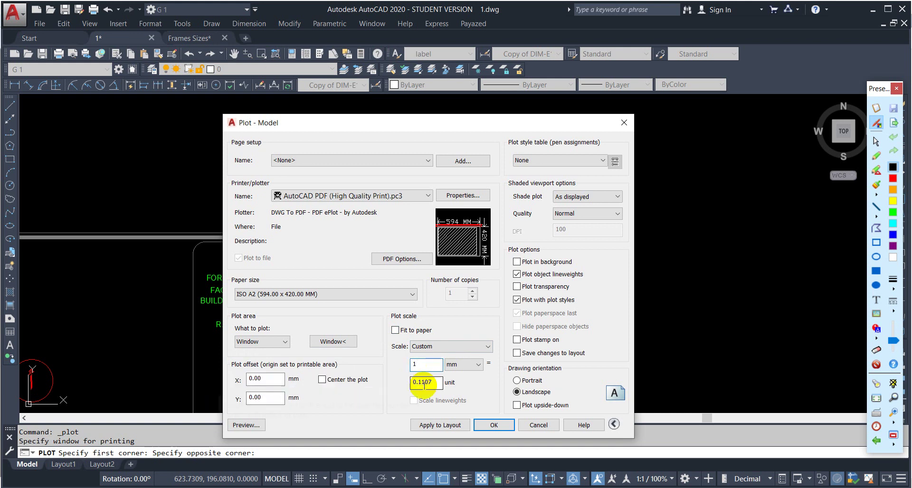
type("0")
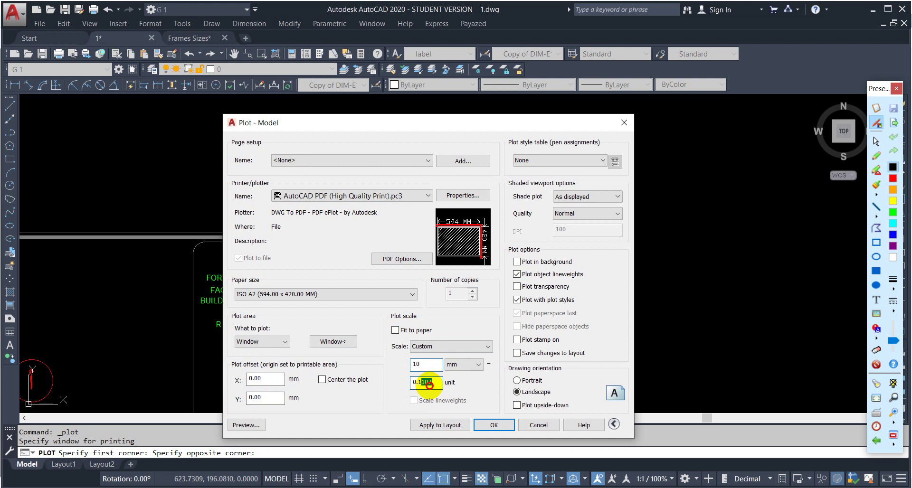
double_click(424, 383)
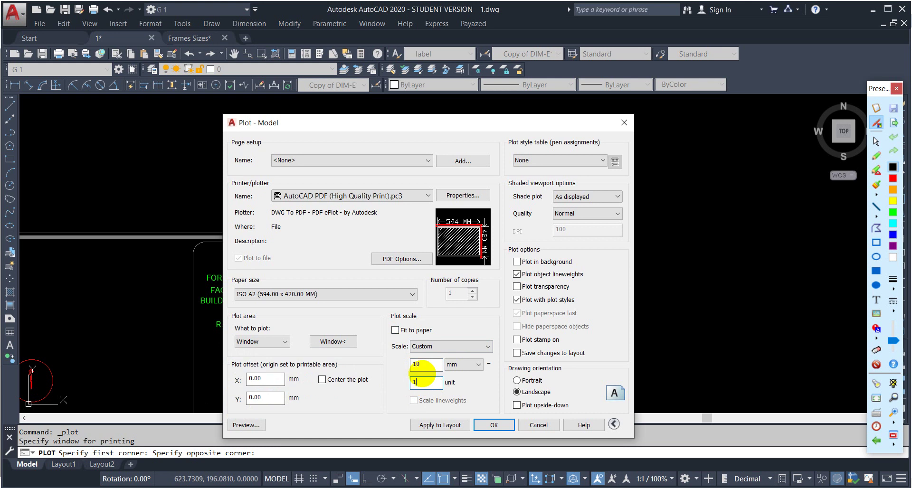
left_click(422, 363)
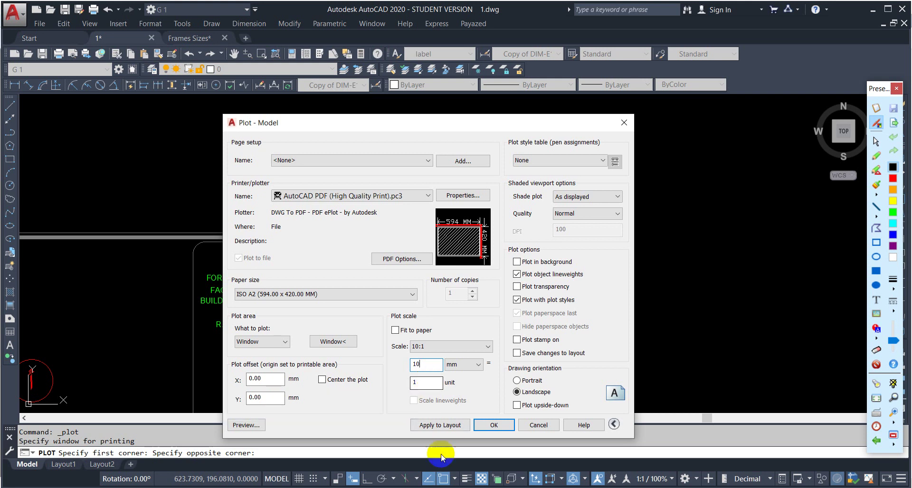
Switch to Presentation Marker, add a blank page and write the underlined heading "Scale" with a curved line leading down to the left
key("alt+Tab")
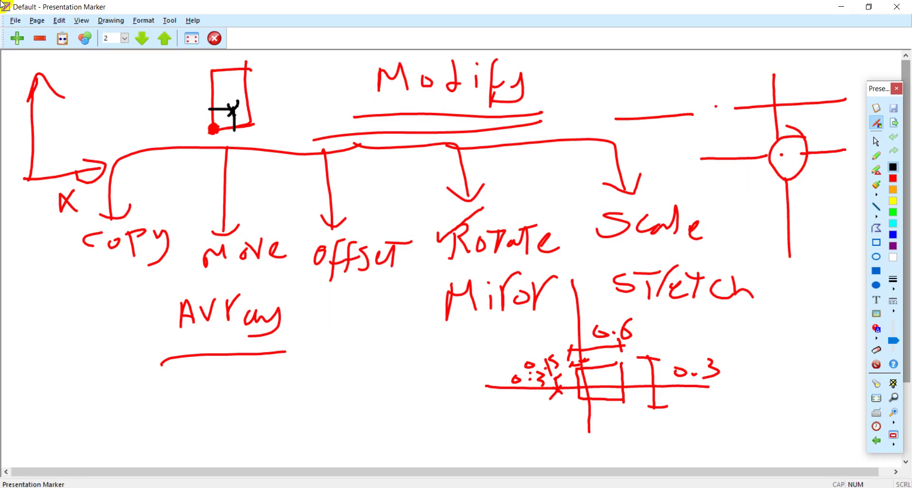
left_click(17, 39)
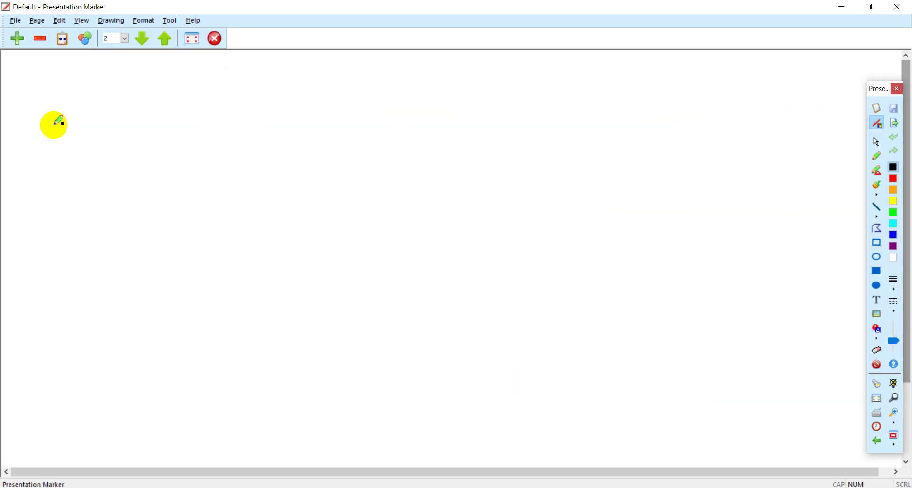
mouse_move(404, 87)
left_mouse_down()
mouse_move(384, 100)
mouse_move(395, 122)
left_mouse_up()
mouse_move(432, 89)
left_mouse_down()
mouse_move(418, 109)
mouse_move(459, 110)
left_mouse_up()
left_click_drag(472, 84, 477, 105)
mouse_move(481, 101)
left_mouse_down()
mouse_move(521, 99)
mouse_move(466, 127)
mouse_move(383, 131)
mouse_move(401, 166)
mouse_move(128, 181)
mouse_move(108, 266)
left_mouse_up()
Add the arrowhead to the left branch, write "Fit to Paper" below it and draw a frame around the words
mouse_move(137, 243)
left_mouse_down()
mouse_move(120, 270)
mouse_move(86, 258)
left_mouse_up()
left_click_drag(76, 302, 69, 361)
left_click_drag(60, 336, 101, 339)
left_click(92, 314)
mouse_move(116, 307)
left_mouse_down()
mouse_move(124, 336)
mouse_move(101, 310)
left_mouse_up()
mouse_move(169, 304)
left_mouse_down()
mouse_move(175, 329)
mouse_move(191, 327)
left_mouse_up()
mouse_move(159, 308)
left_mouse_down()
mouse_move(201, 300)
mouse_move(234, 345)
left_mouse_up()
left_click_drag(229, 290, 232, 311)
mouse_move(267, 306)
left_mouse_down()
mouse_move(286, 329)
mouse_move(295, 310)
mouse_move(321, 300)
mouse_move(340, 311)
mouse_move(351, 262)
left_mouse_up()
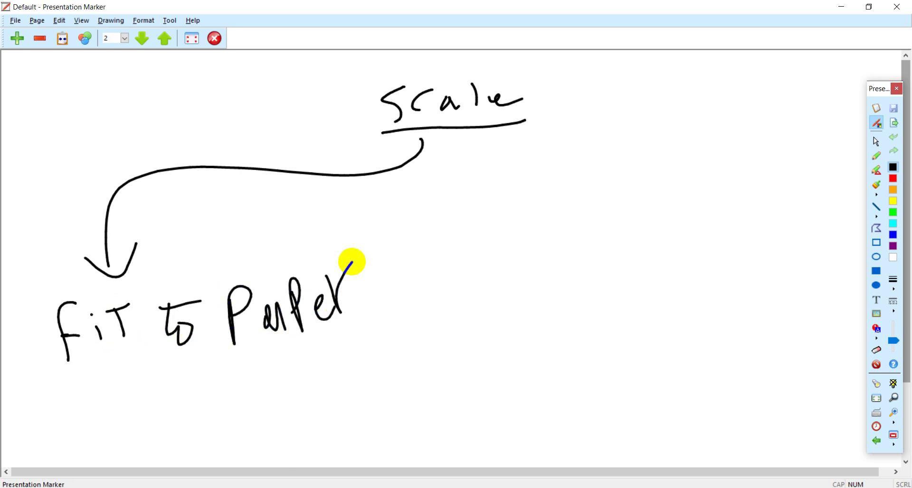
mouse_move(28, 375)
left_mouse_down()
mouse_move(299, 360)
mouse_move(311, 246)
mouse_move(35, 344)
mouse_move(34, 376)
left_mouse_up()
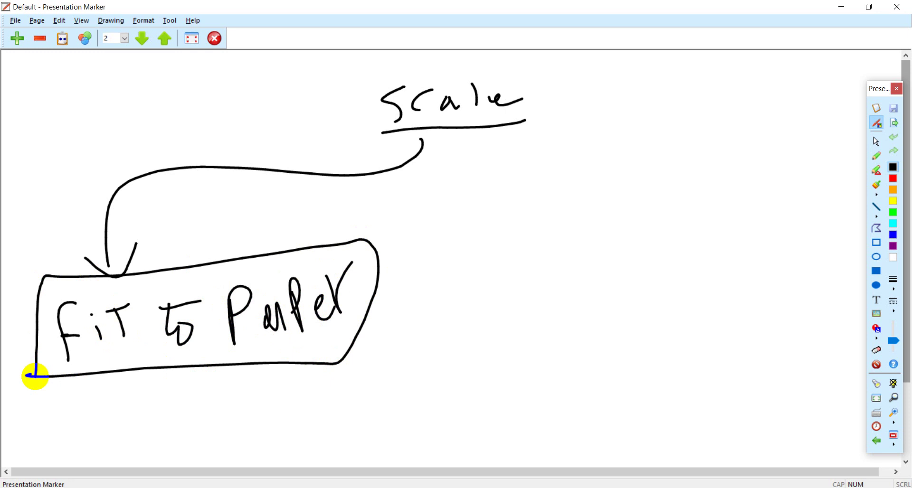
Draw a second arrow from the heading down to the right and write the fraction 1000 over Scale beneath it
mouse_move(431, 140)
left_mouse_down()
mouse_move(654, 196)
mouse_move(688, 241)
left_mouse_up()
mouse_move(700, 221)
left_mouse_down()
mouse_move(697, 245)
mouse_move(656, 244)
left_mouse_up()
mouse_move(579, 274)
left_mouse_down()
mouse_move(581, 299)
mouse_move(602, 285)
mouse_move(663, 285)
left_mouse_up()
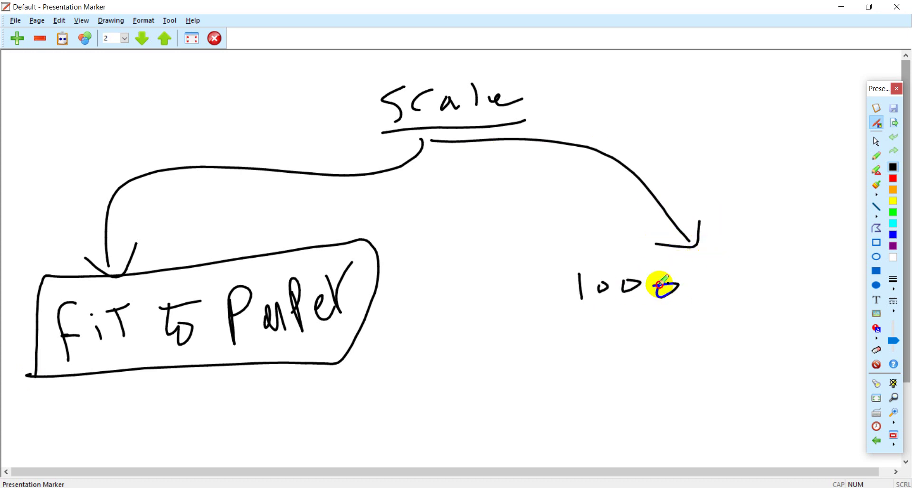
left_click_drag(698, 309, 546, 319)
mouse_move(589, 342)
left_mouse_down()
mouse_move(632, 352)
mouse_move(659, 335)
mouse_move(664, 354)
mouse_move(684, 327)
mouse_move(705, 346)
left_mouse_up()
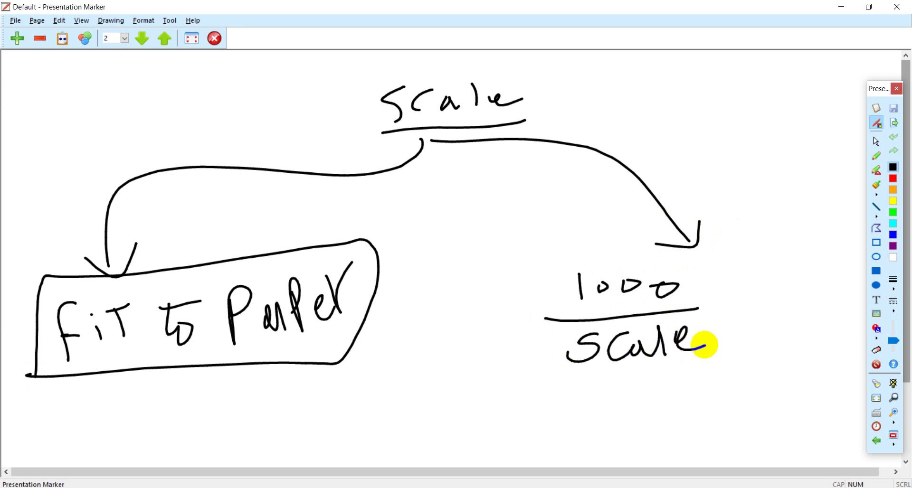
Write the example "1:100 Scale 100" below the 1000 over Scale fraction
left_click_drag(453, 376, 455, 407)
left_click(476, 383)
left_click(478, 403)
left_click_drag(497, 375, 498, 402)
left_click_drag(520, 385, 551, 386)
mouse_move(616, 387)
left_mouse_down()
mouse_move(607, 393)
mouse_move(683, 393)
mouse_move(689, 405)
left_mouse_up()
mouse_move(714, 384)
left_mouse_down()
mouse_move(714, 405)
mouse_move(753, 393)
mouse_move(742, 390)
left_mouse_up()
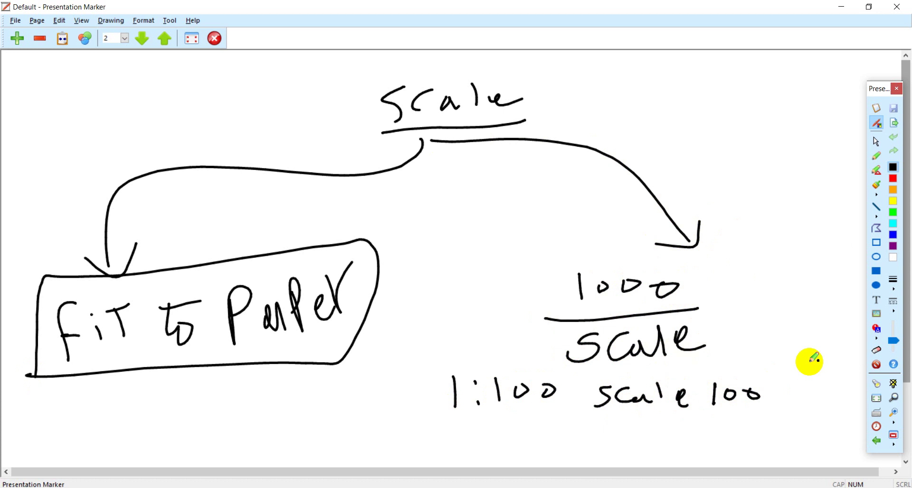
Write the fraction 1000 over 100 beside the 1:100 example, and switch back to the plot settings in AutoCAD
left_click_drag(802, 364, 800, 391)
mouse_move(815, 375)
left_mouse_down()
mouse_move(825, 379)
mouse_move(823, 372)
left_mouse_up()
mouse_move(849, 373)
left_mouse_down()
mouse_move(843, 379)
mouse_move(857, 375)
left_mouse_up()
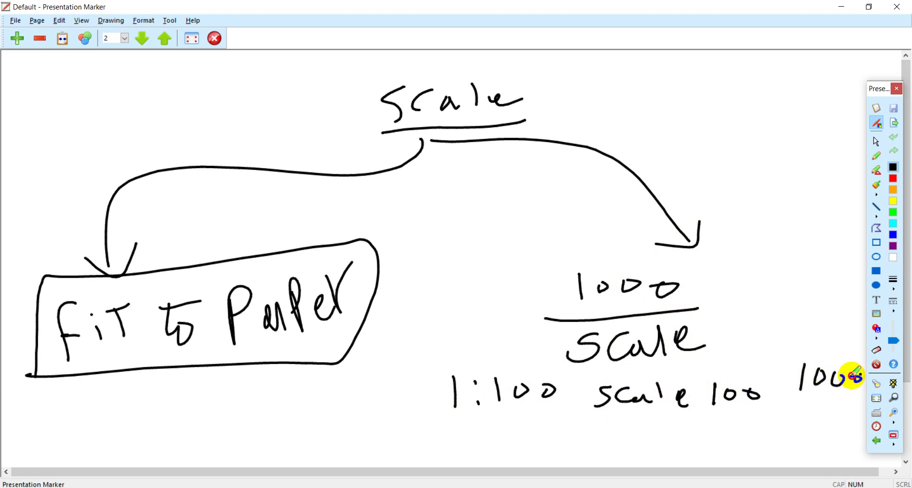
mouse_move(796, 400)
left_mouse_down()
mouse_move(858, 396)
mouse_move(808, 430)
mouse_move(840, 411)
left_mouse_up()
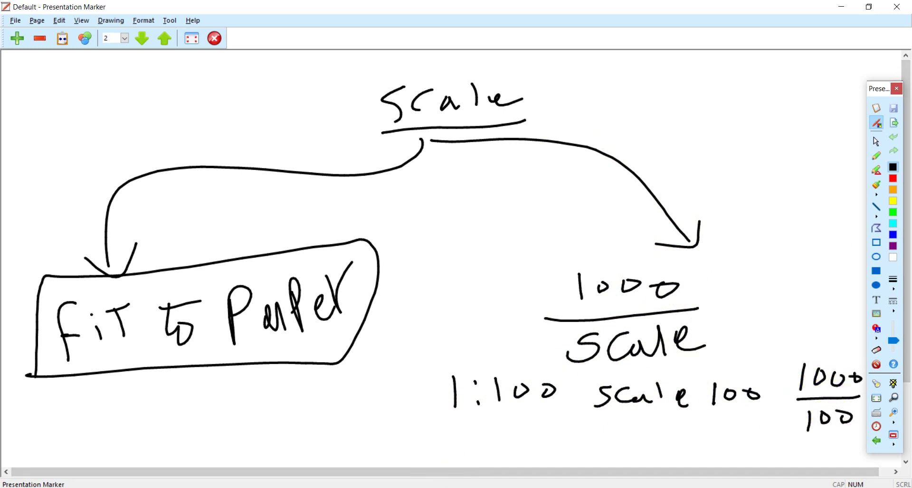
mouse_move(571, 485)
left_click(603, 469)
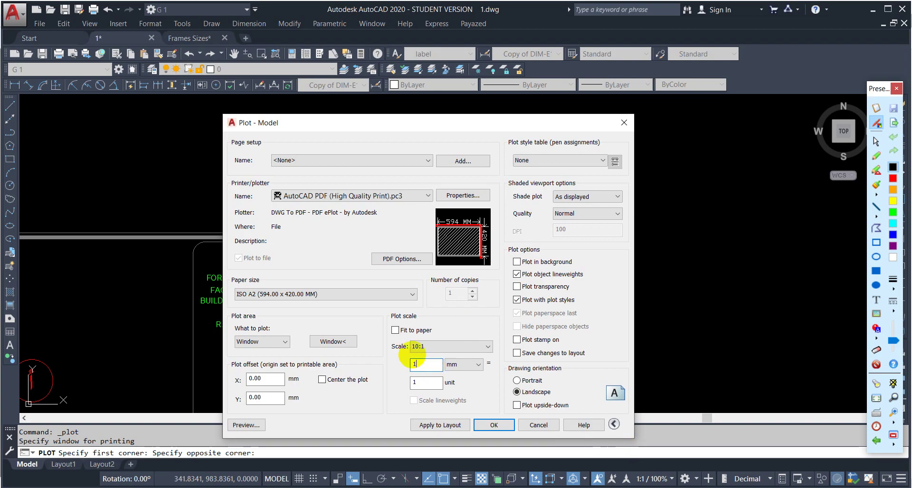
Set the custom plot scale to 1000 mm = 100 units
type("000")
left_click(424, 382)
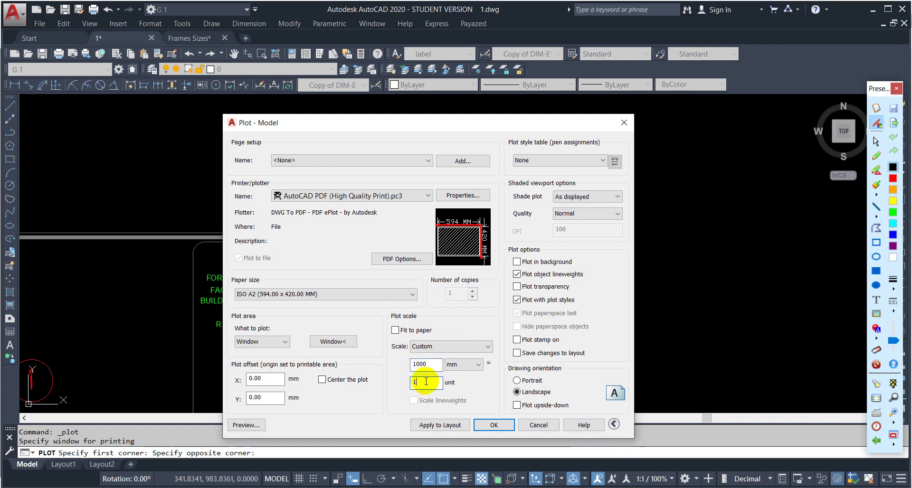
type("00")
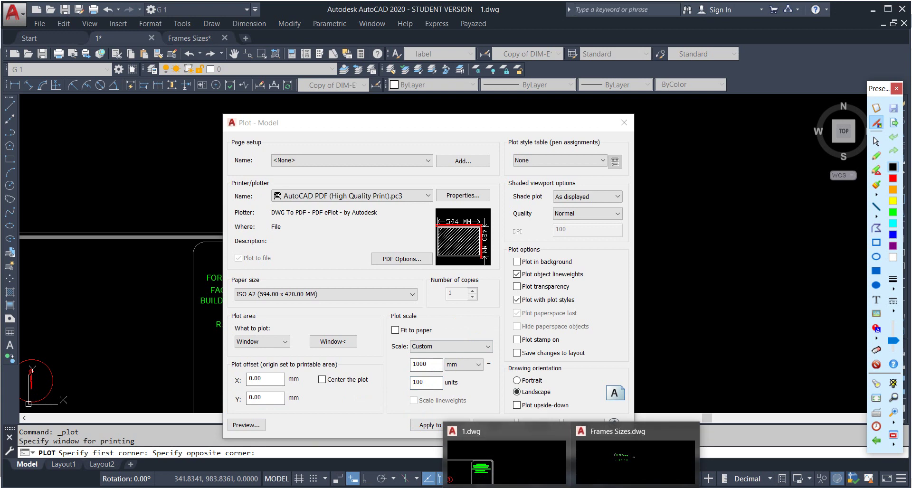
Switch to Presentation Marker and write the example "1:50 Scale 50" below the 1:100 example
left_click(555, 481)
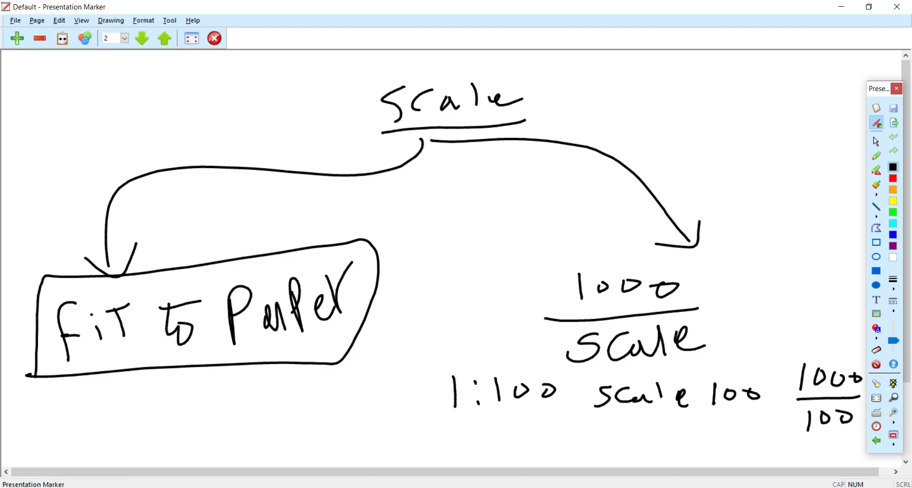
mouse_move(444, 427)
left_mouse_down()
mouse_move(445, 454)
mouse_move(465, 435)
mouse_move(481, 452)
mouse_move(503, 438)
left_mouse_up()
left_click(468, 453)
mouse_move(602, 435)
left_mouse_down()
mouse_move(579, 458)
mouse_move(626, 457)
left_mouse_up()
mouse_move(630, 437)
left_mouse_down()
mouse_move(635, 457)
mouse_move(658, 453)
left_mouse_up()
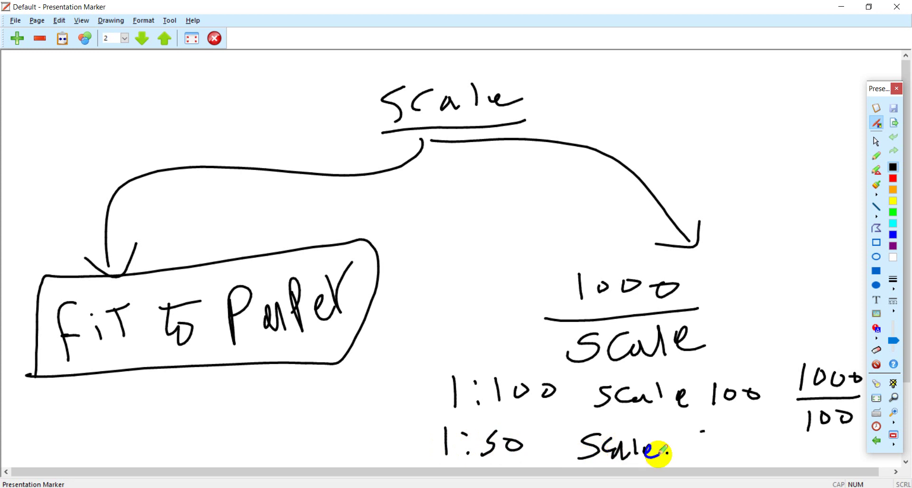
mouse_move(702, 435)
left_mouse_down()
mouse_move(684, 454)
mouse_move(719, 443)
left_mouse_up()
Write a fraction with 1000 as its numerator beside the 1:50 example, and switch back to the plot settings in AutoCAD
mouse_move(783, 434)
left_mouse_down()
mouse_move(780, 452)
mouse_move(796, 443)
mouse_move(842, 448)
mouse_move(781, 449)
mouse_move(801, 460)
mouse_move(784, 465)
mouse_move(806, 461)
left_mouse_up()
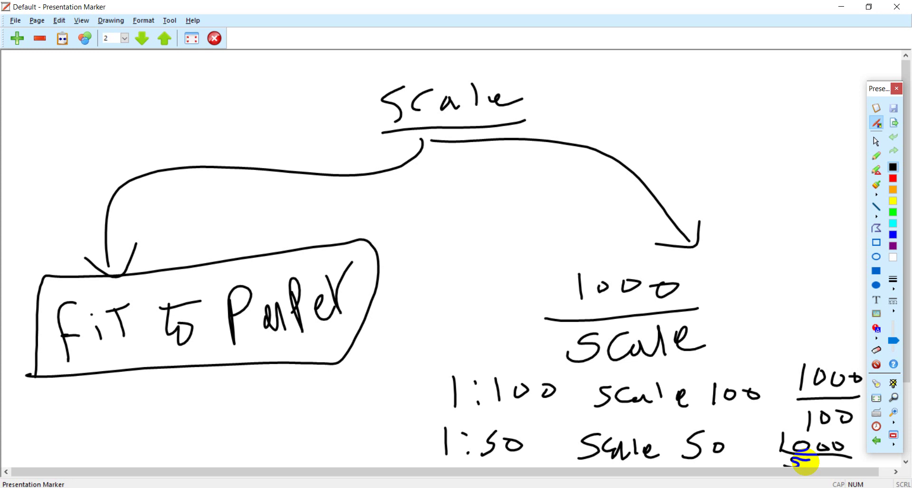
left_click_drag(806, 462, 807, 463)
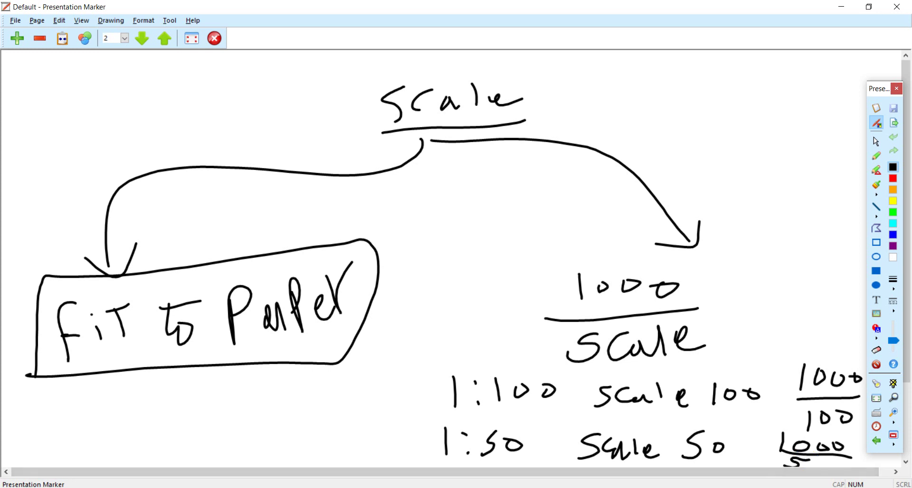
mouse_move(574, 487)
left_click(623, 468)
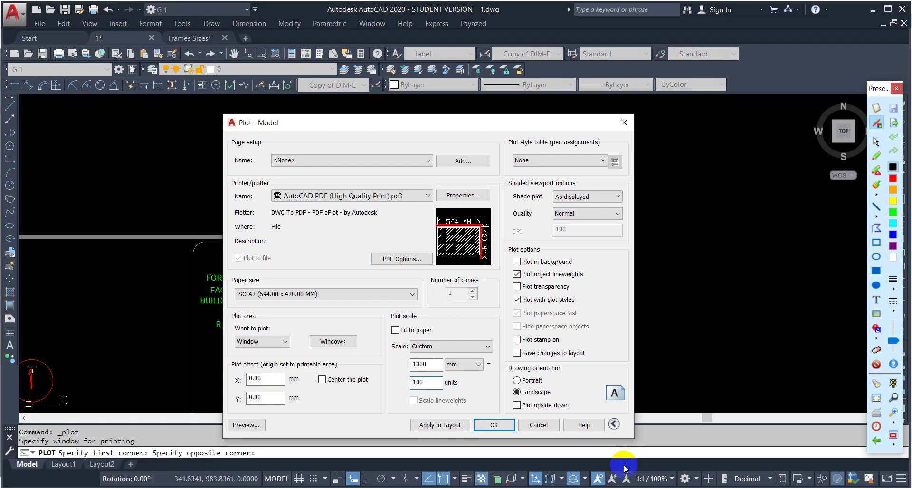
Try fit to paper, turn it off again, and set the plot scale to 10 mm = 1 unit despite the annotation scale mismatch
left_click(411, 330)
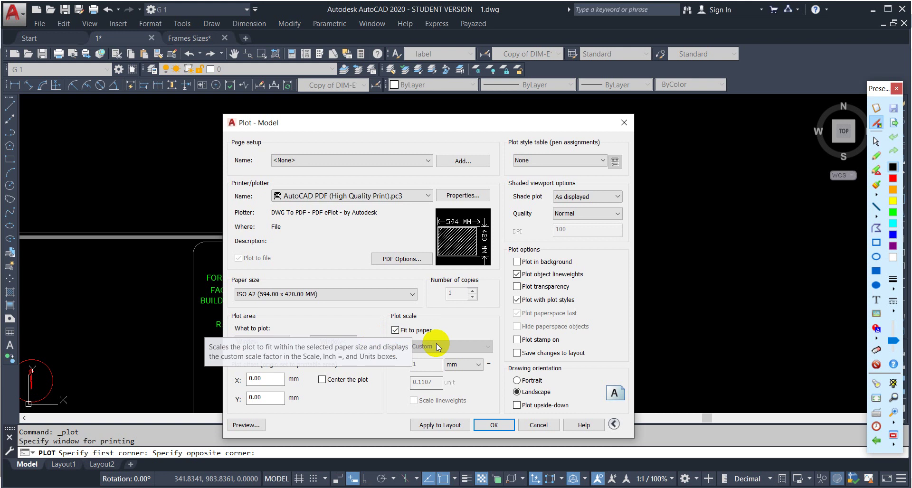
left_click(408, 331)
double_click(414, 365)
type("10")
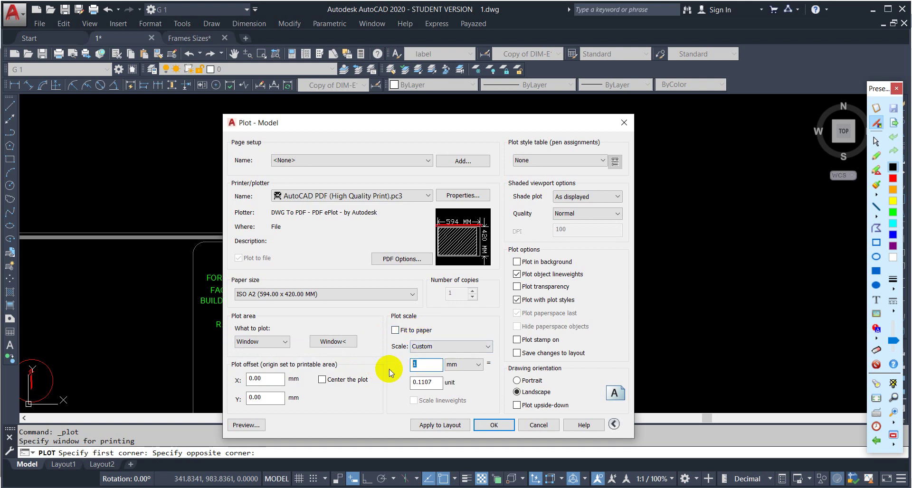
double_click(425, 382)
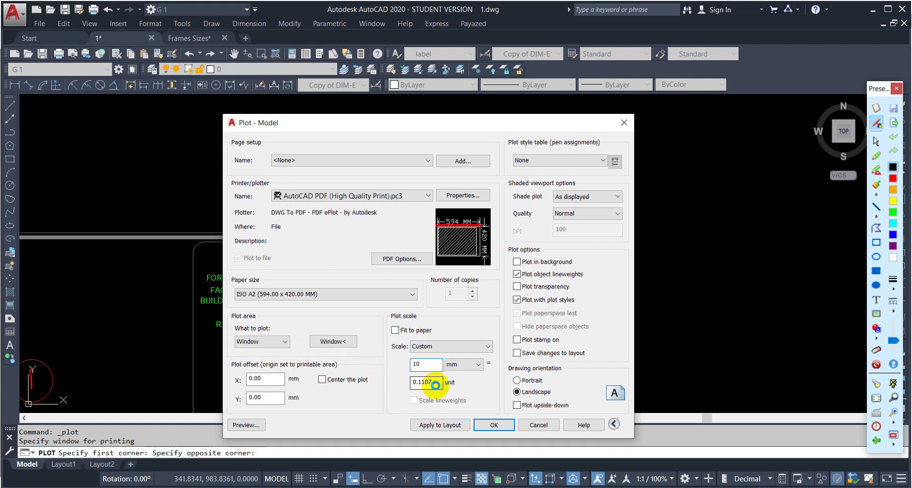
type("1")
key("Return")
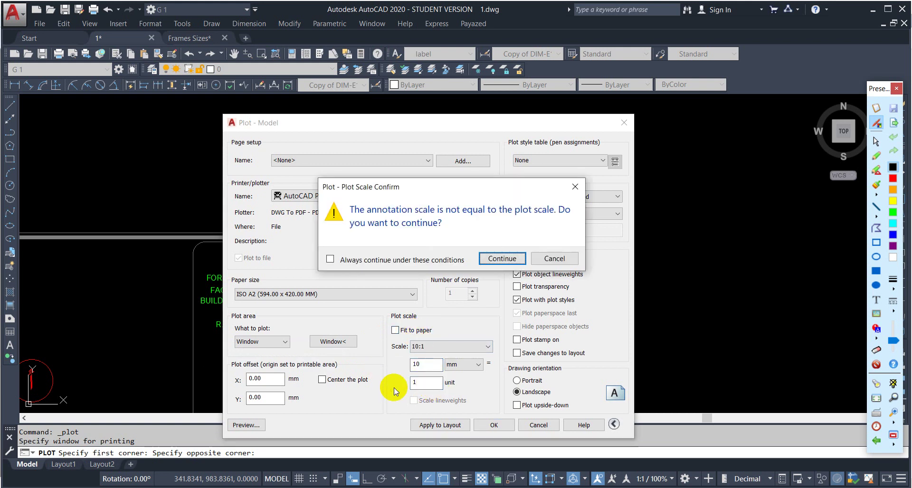
left_click(503, 258)
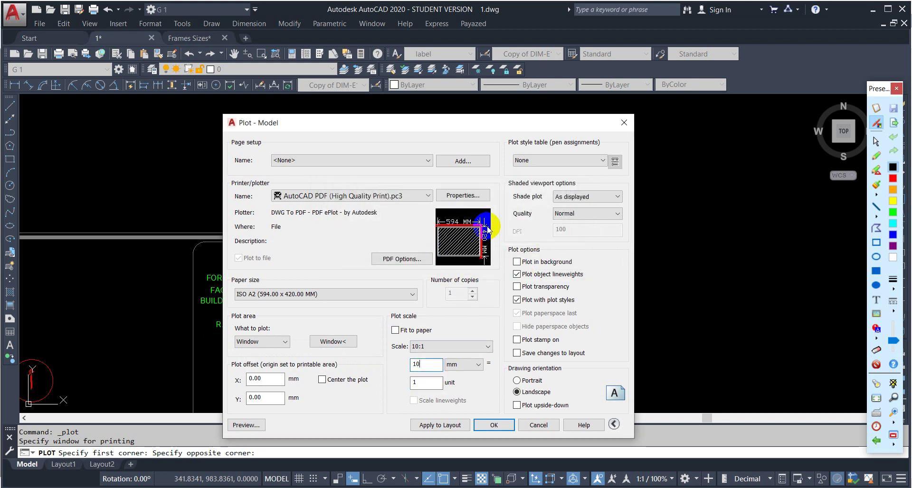
Redefine the plot window from the lower-left inner corner of the sheet frame to its upper-right inner corner
left_click(334, 344)
scroll(413, 267, "down", 6)
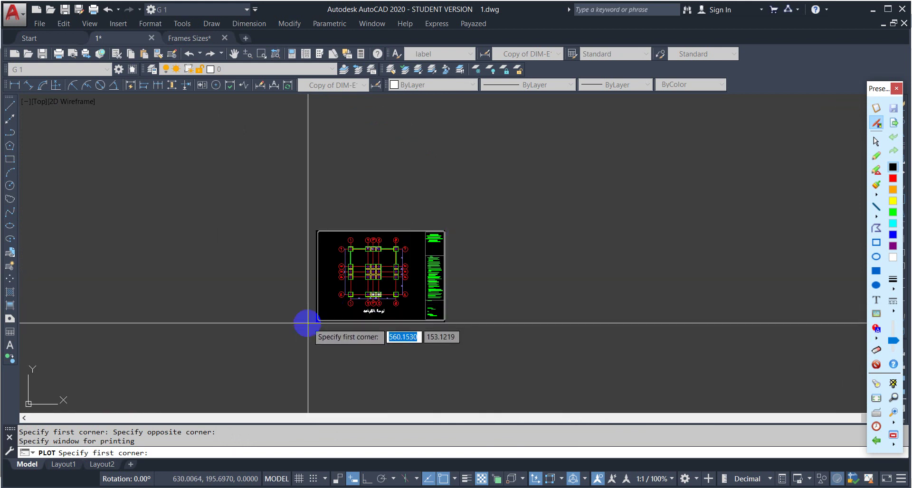
scroll(310, 321, "up", 5)
scroll(385, 282, "up", 2)
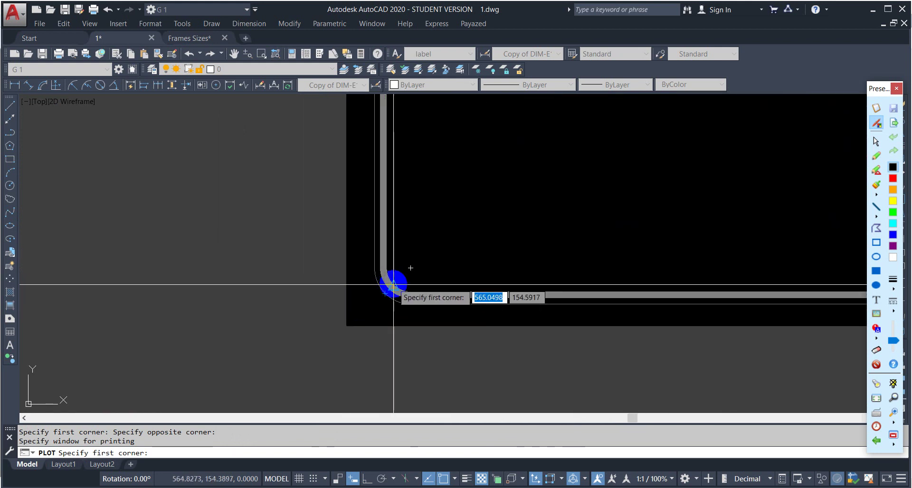
left_click(411, 267)
scroll(380, 294, "down", 4)
scroll(582, 153, "up", 2)
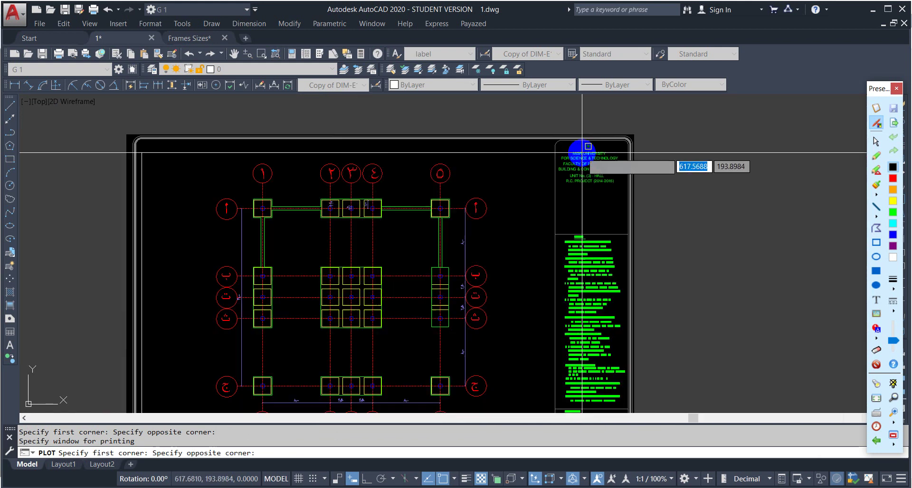
scroll(582, 152, "up", 3)
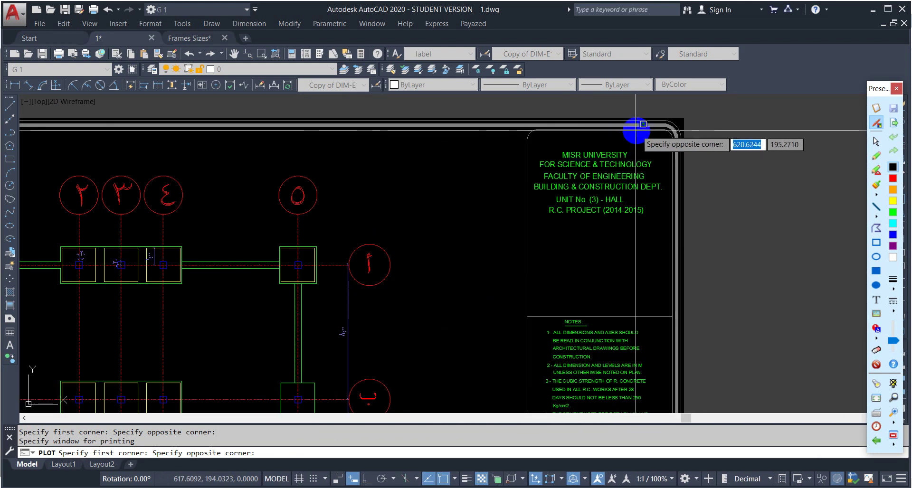
left_click(669, 134)
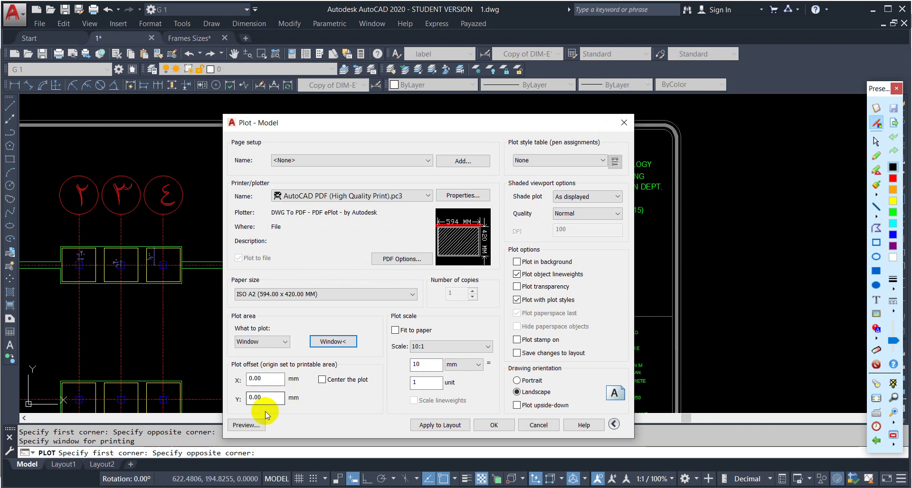
Preview the plot at the 10:1 scale, continuing past the scale warning, and close the preview
left_click(245, 425)
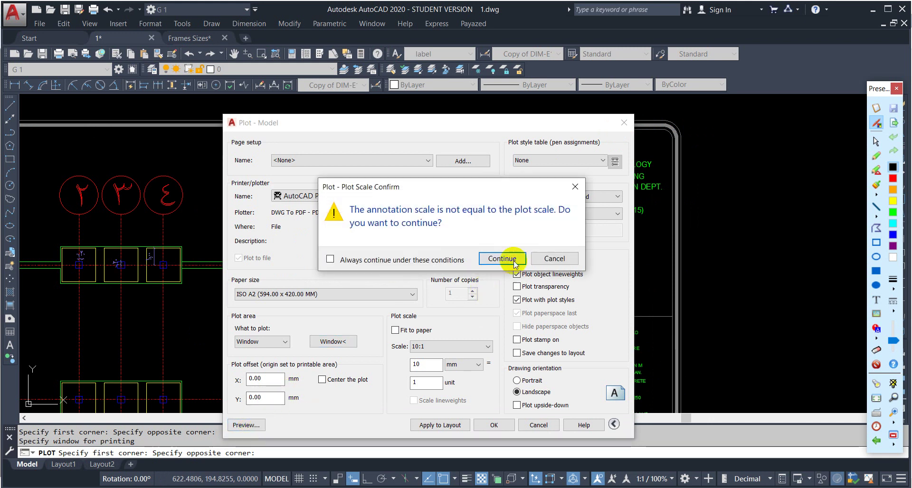
left_click(513, 262)
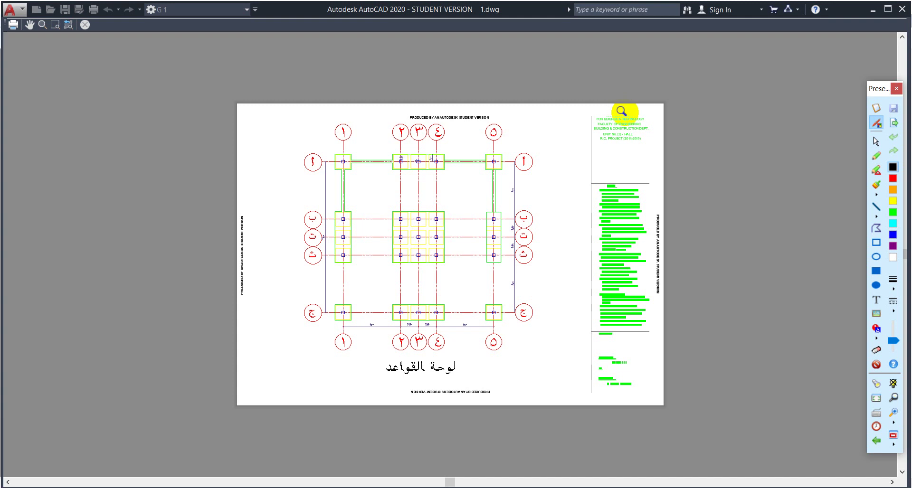
key("Escape")
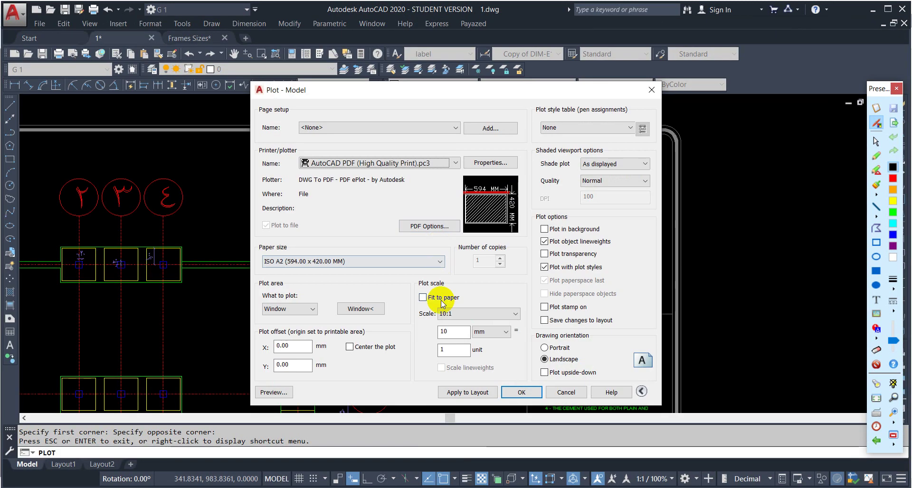
Set the plot scale to fit to paper and check the result in the plot preview
left_click(431, 297)
left_click(280, 392)
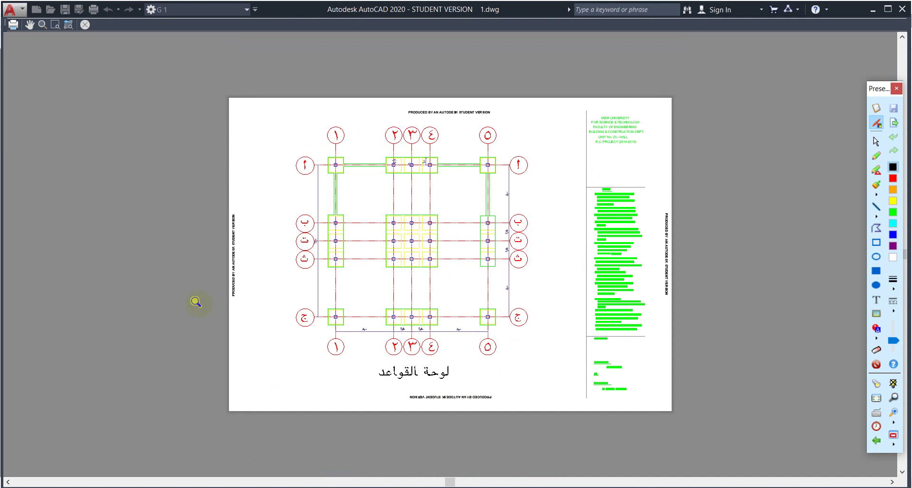
key("Escape")
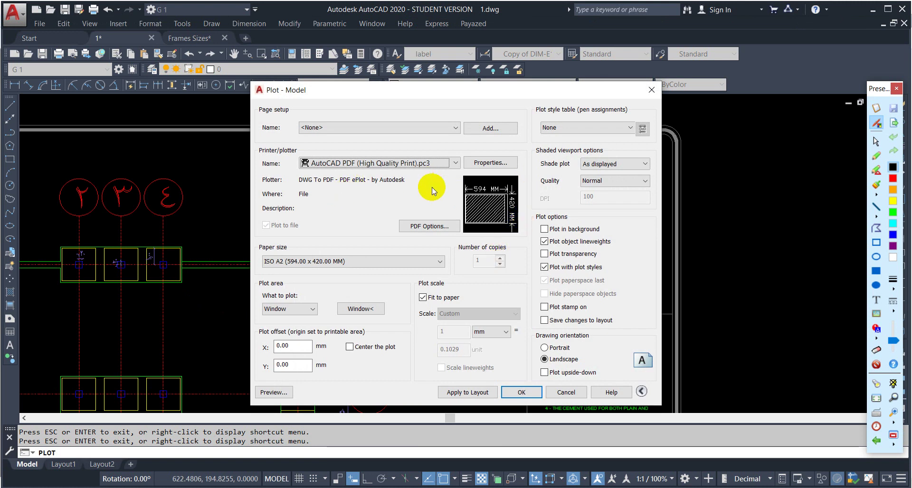
Center the plot on the sheet, and inspect the margins and foundations plan in the plot preview
left_click(367, 347)
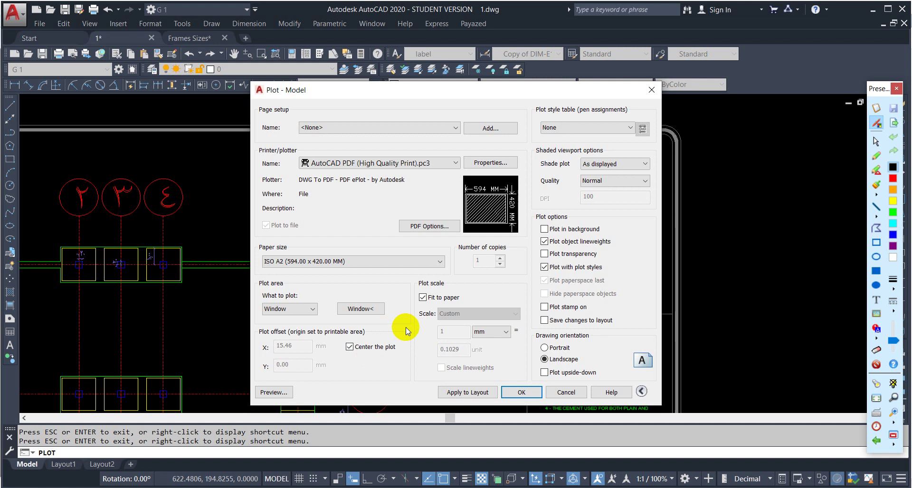
left_click(271, 392)
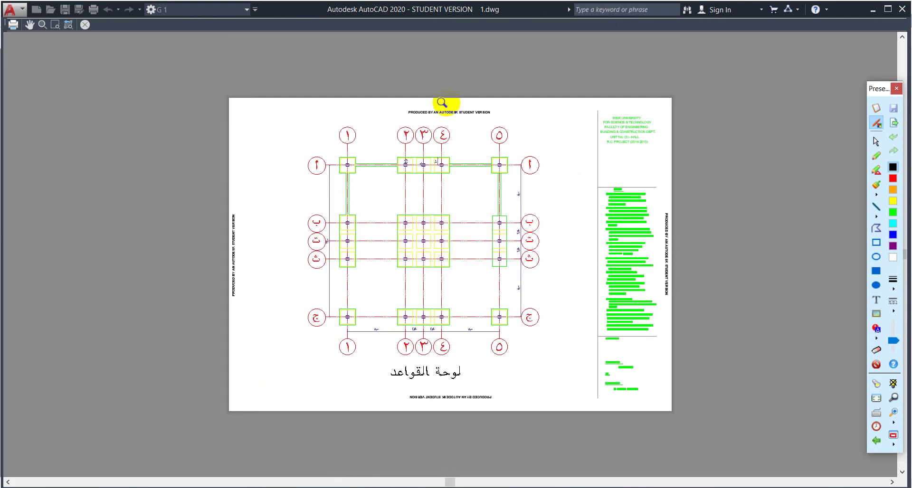
scroll(446, 103, "up", 5)
scroll(386, 46, "down", 5)
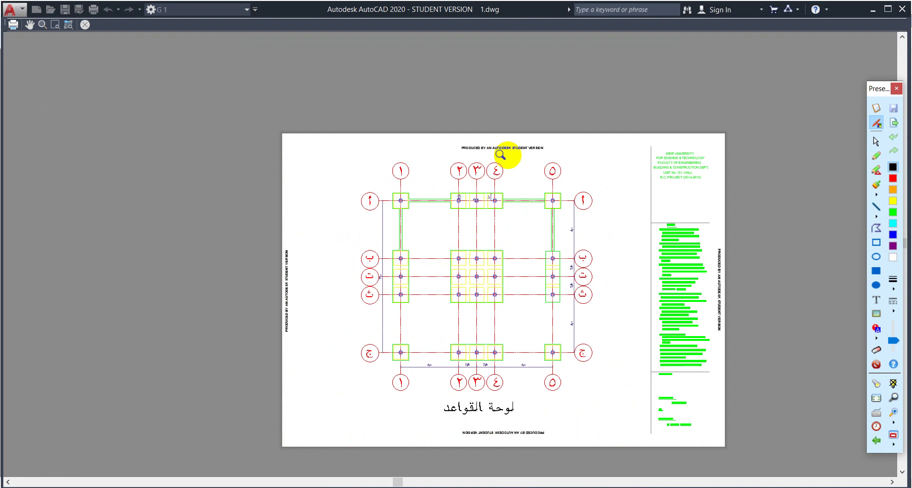
scroll(279, 292, "up", 5)
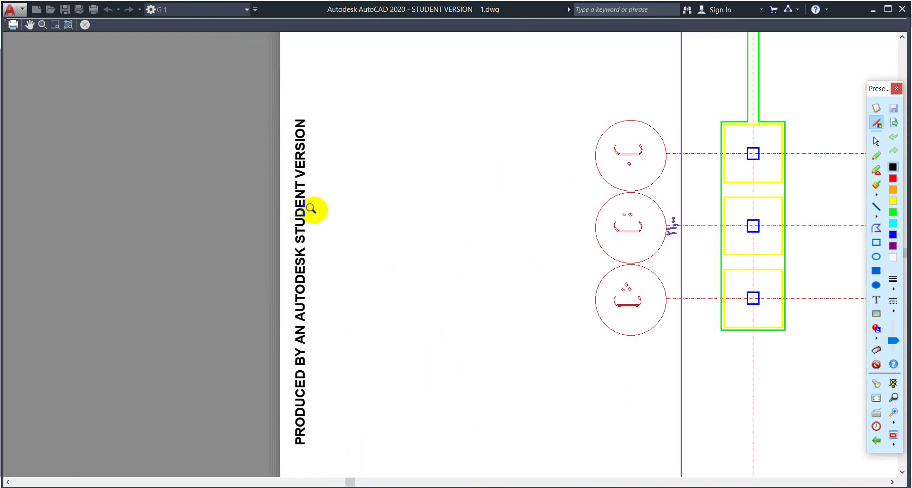
scroll(309, 214, "down", 5)
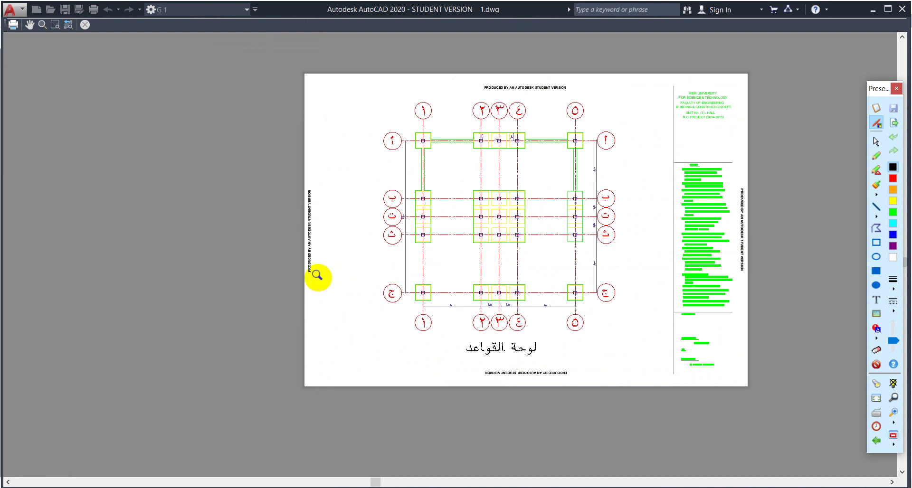
scroll(316, 271, "up", 5)
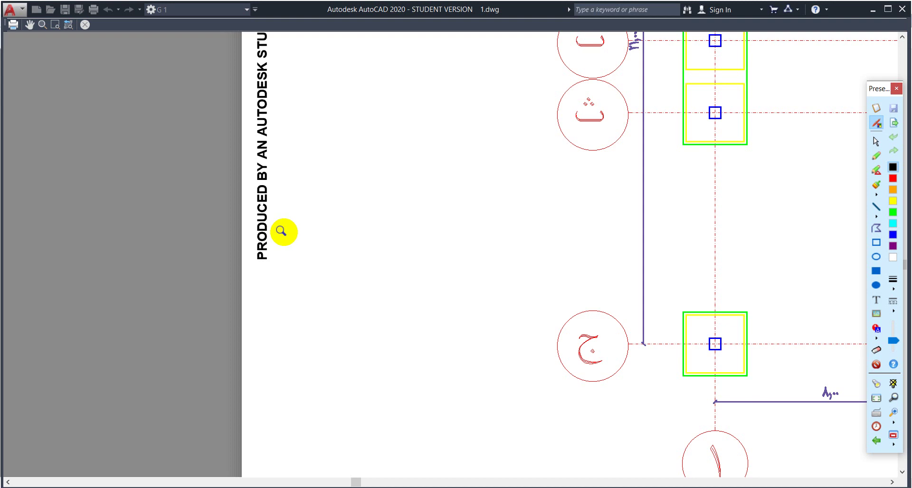
key("Escape")
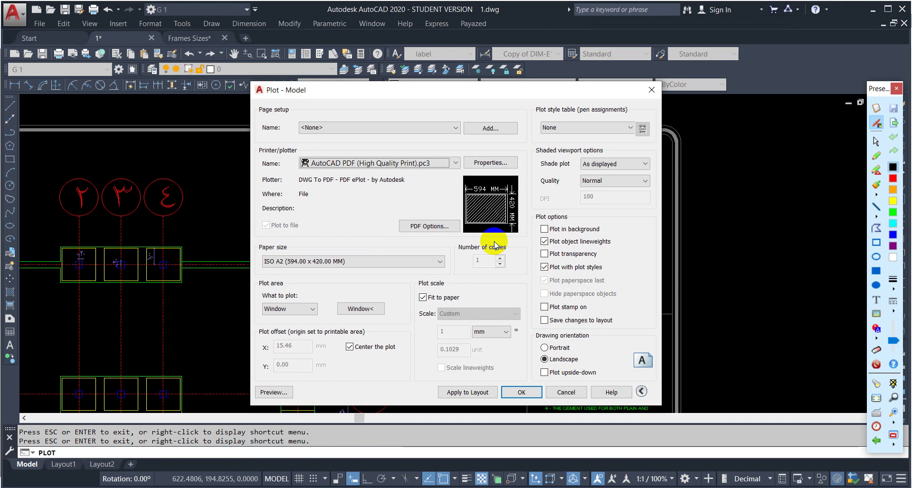
Start plotting the sheet to PDF and choose the Session 2 (AutoCAD) folder in Concrete Design Diploma 2020 (Sessions) on the desktop
left_click(524, 391)
left_click(643, 377)
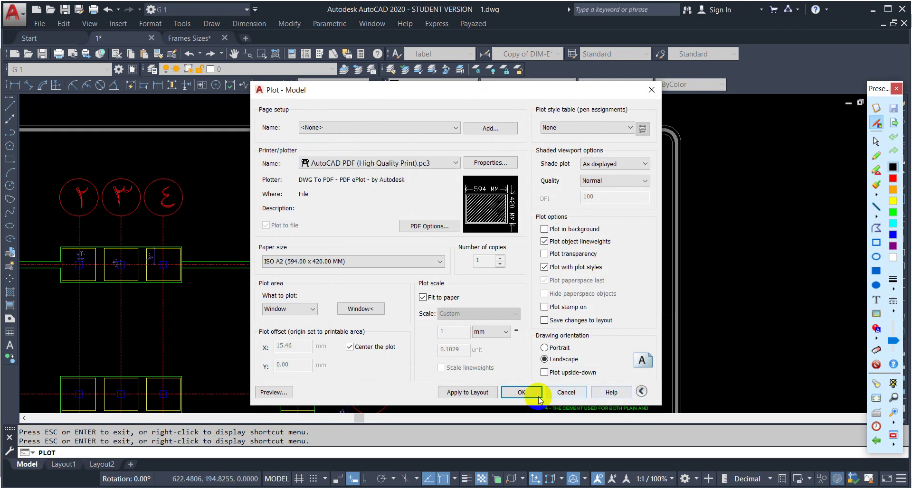
left_click(512, 390)
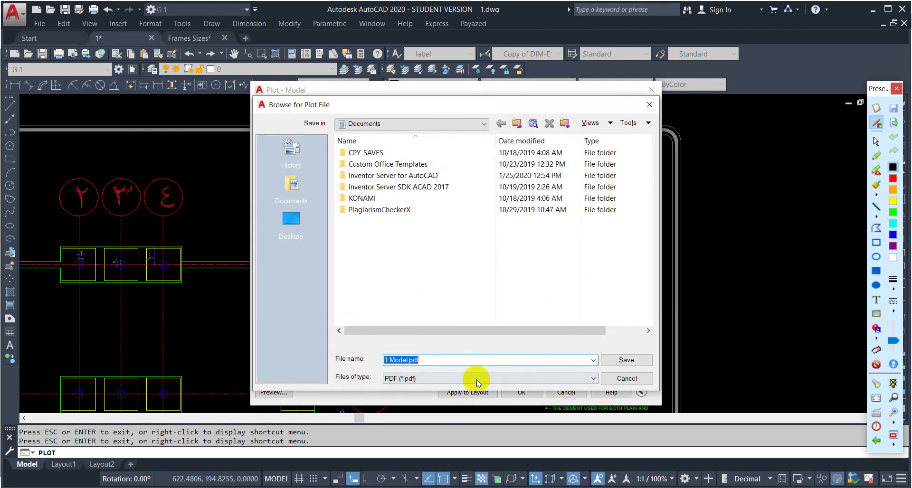
left_click(291, 220)
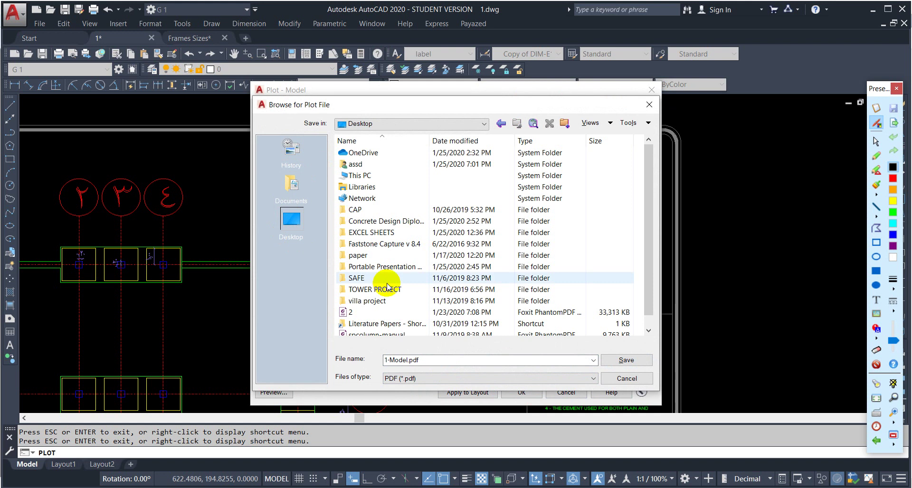
double_click(373, 220)
double_click(376, 153)
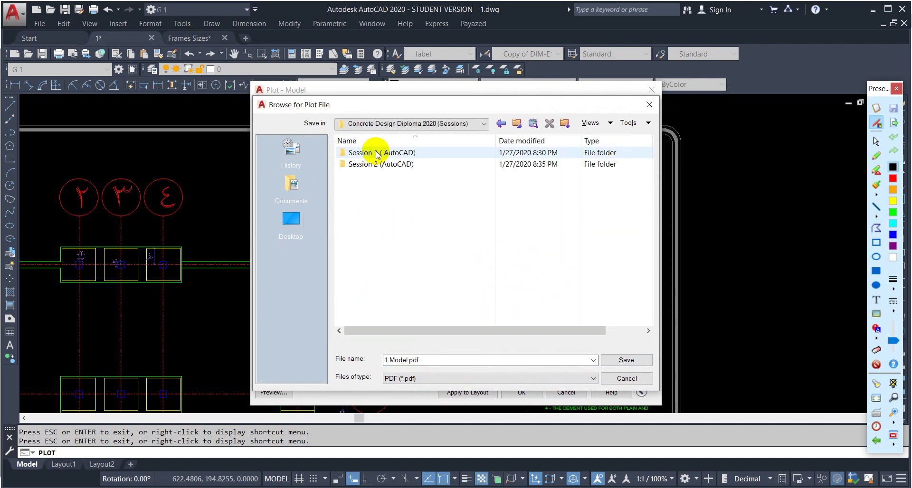
double_click(373, 163)
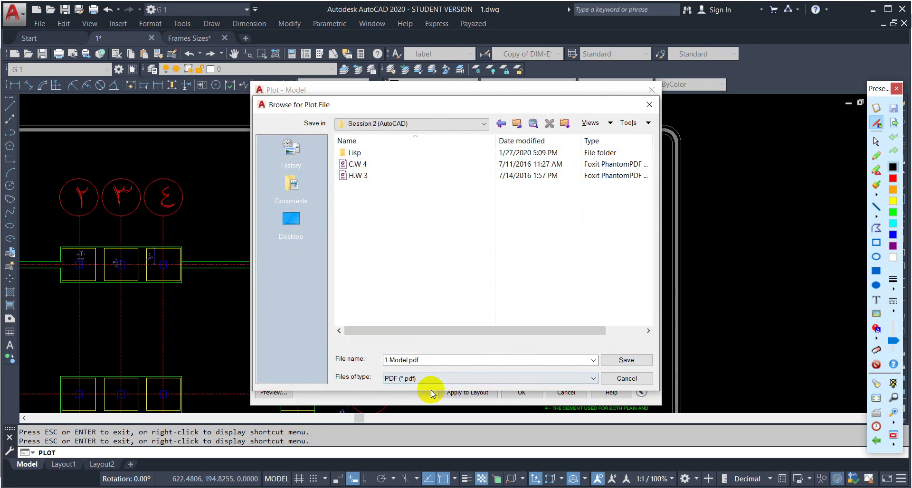
Name the plot file trial 1 and save it as a PDF
double_click(429, 359)
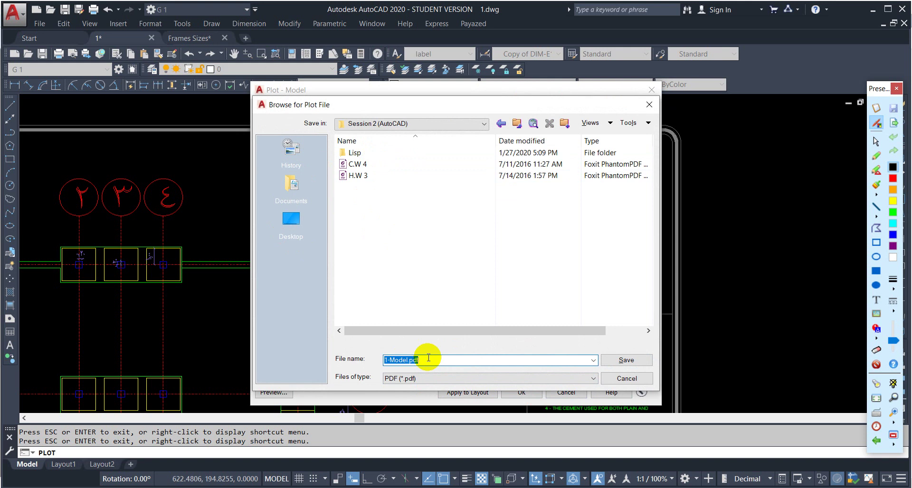
key("BackSpace")
key("Return")
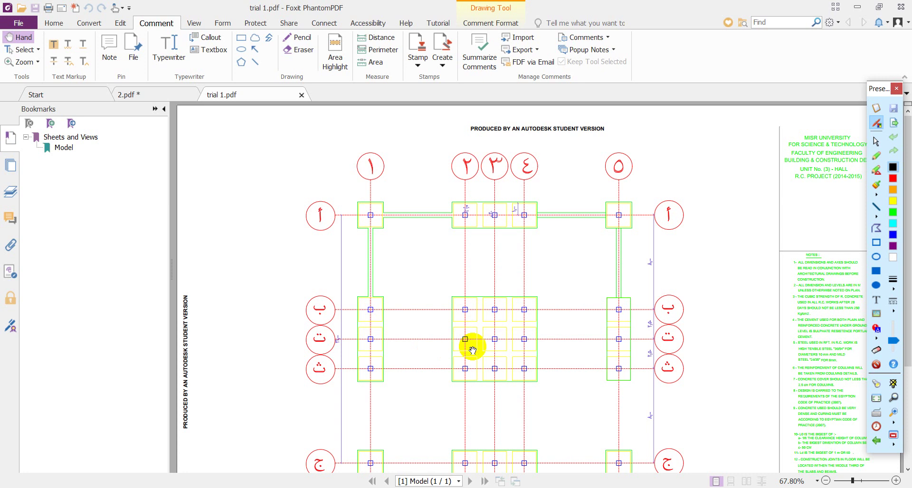
Hide the bookmarks in the PDF viewer, inspect the whole plotted sheet, and return to AutoCAD
left_click(163, 109)
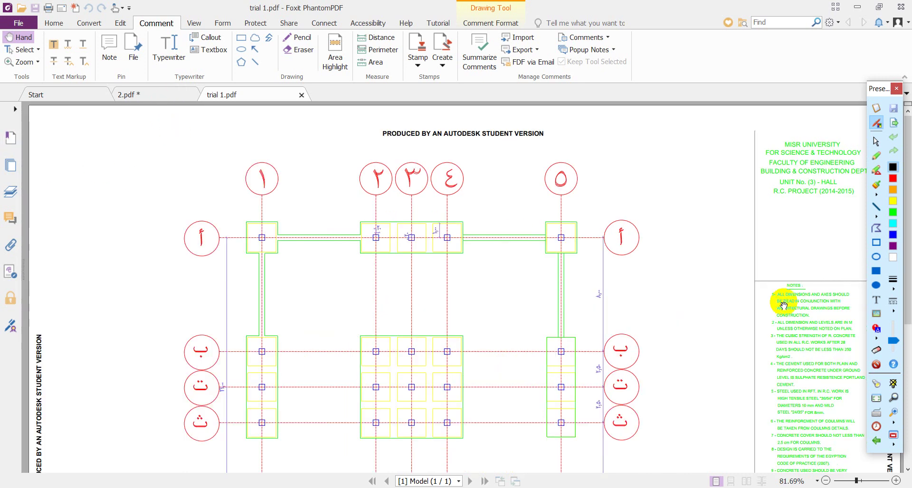
left_click(826, 481)
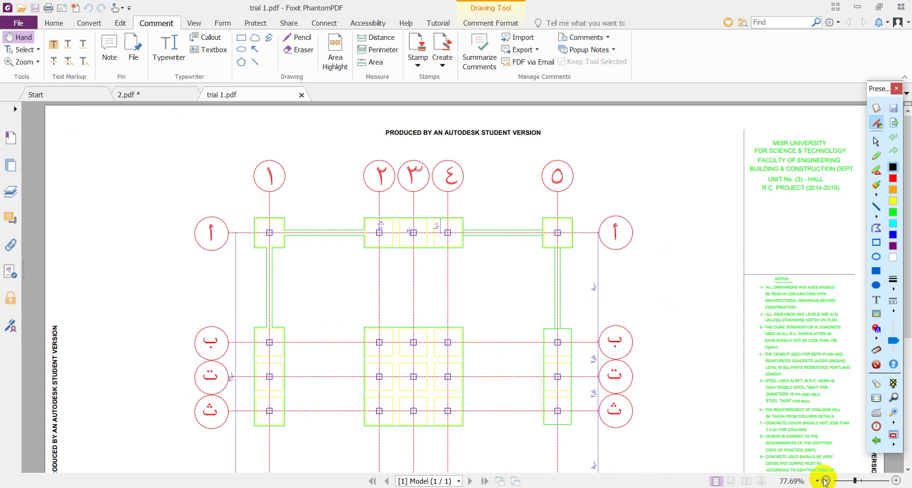
left_click(826, 481)
left_click(826, 480)
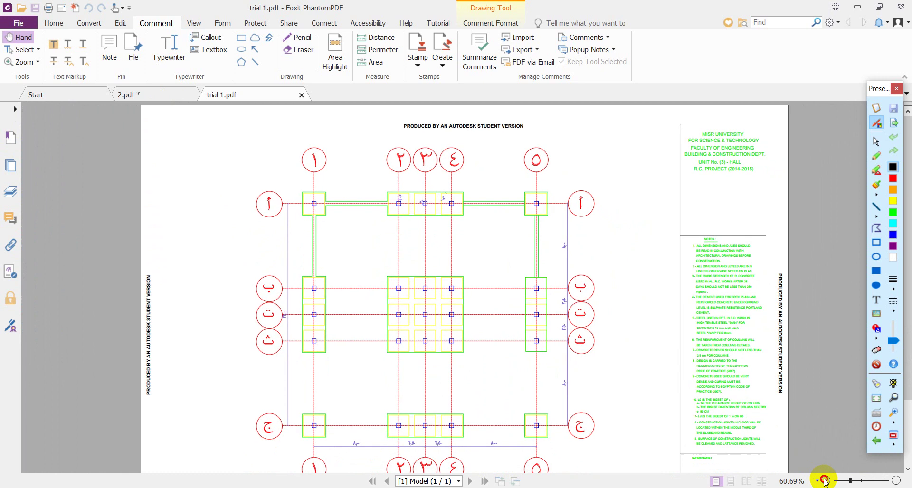
left_click(826, 480)
left_click(826, 480)
left_click(825, 481)
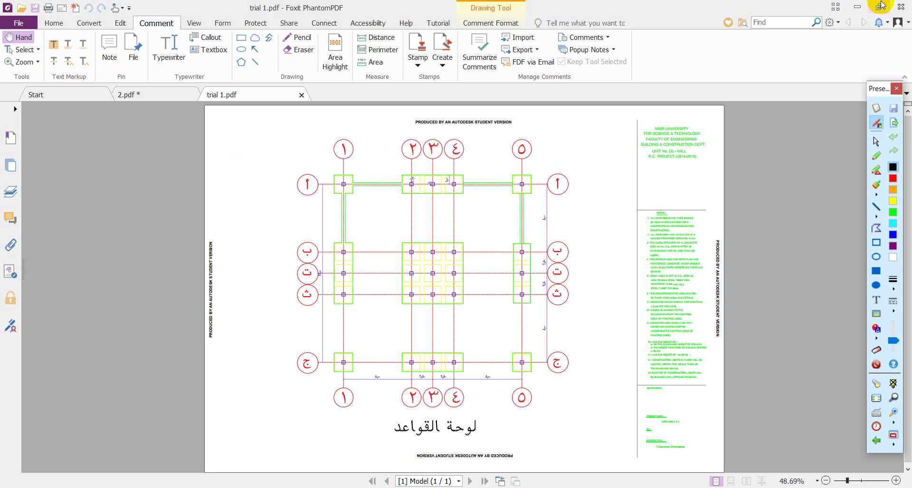
left_click(857, 7)
Start a new single-sheet plot and load the <Previous plot> page setup
scroll(423, 311, "down", 10)
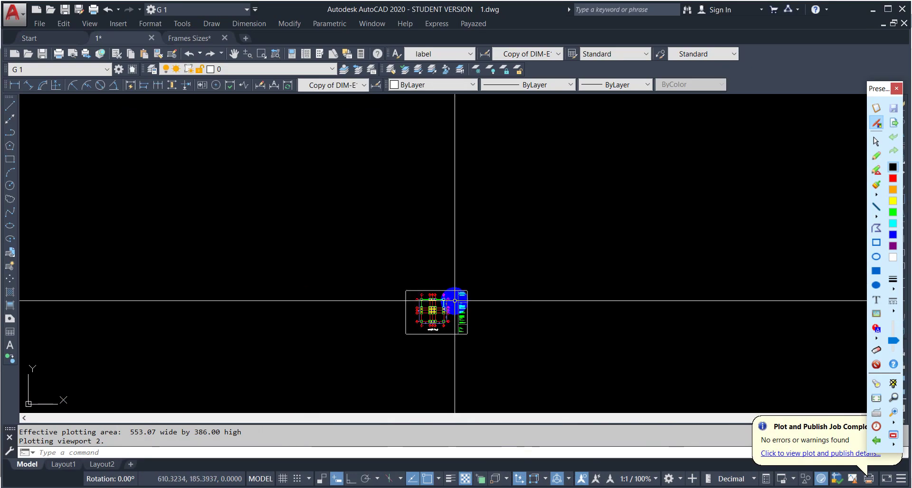
scroll(439, 325, "up", 6)
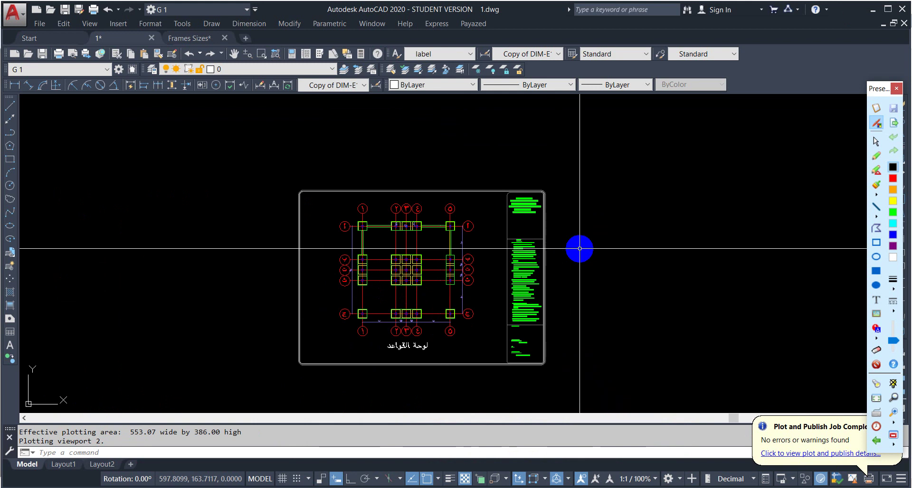
right_click(580, 248)
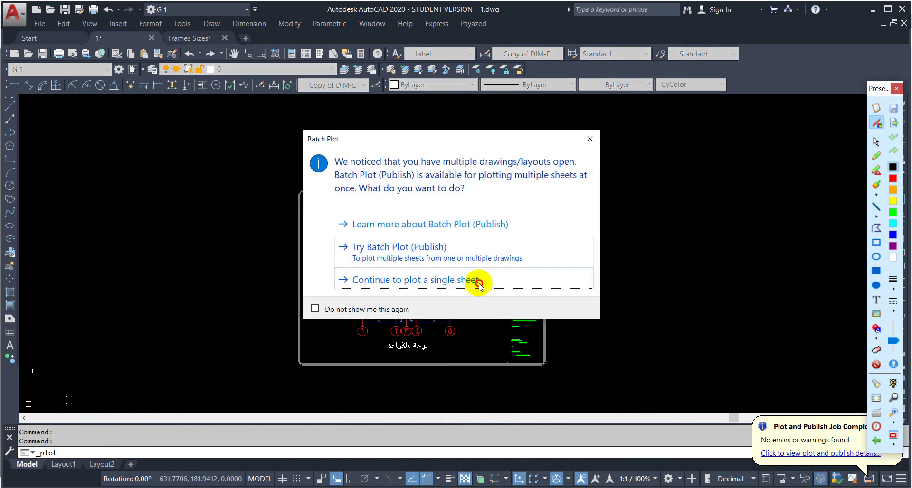
left_click(478, 281)
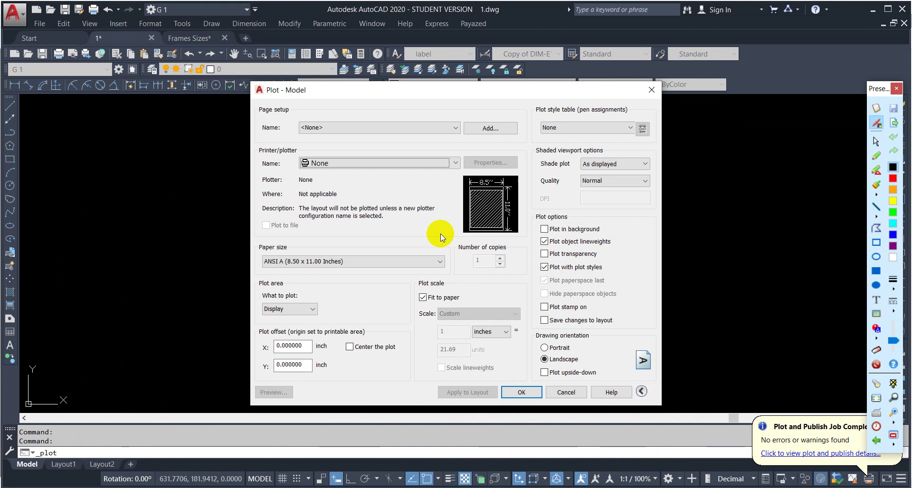
left_click(333, 128)
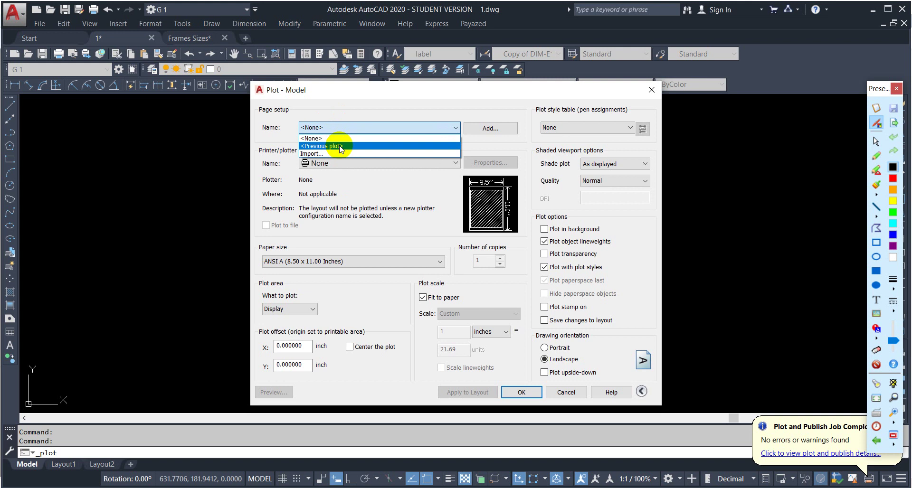
left_click(340, 146)
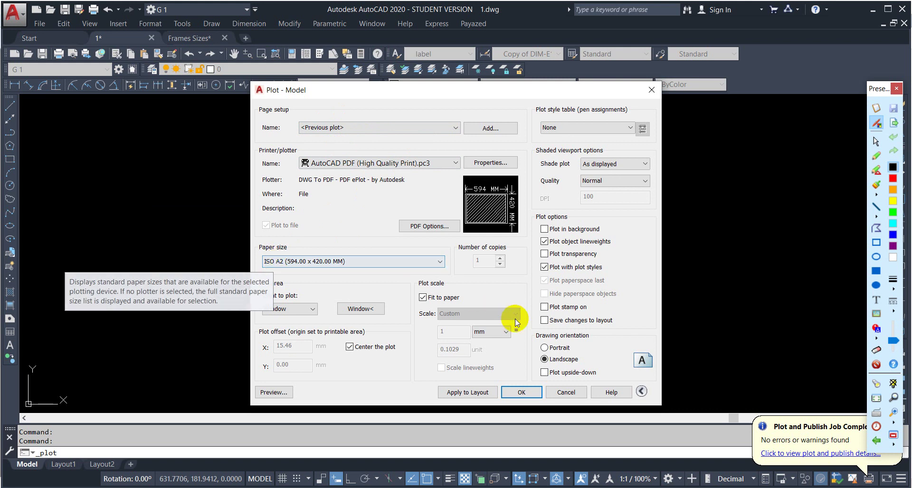
Redefine the plot window from the lower-left to the upper-right frame corner of the foundations sheet beside the line-colour table
left_click(361, 310)
scroll(523, 305, "down", 10)
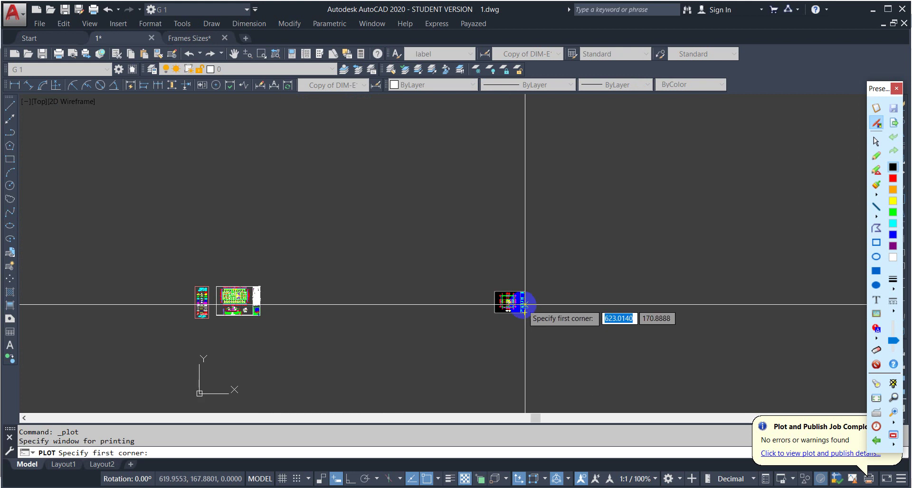
scroll(223, 318, "up", 9)
scroll(410, 319, "up", 3)
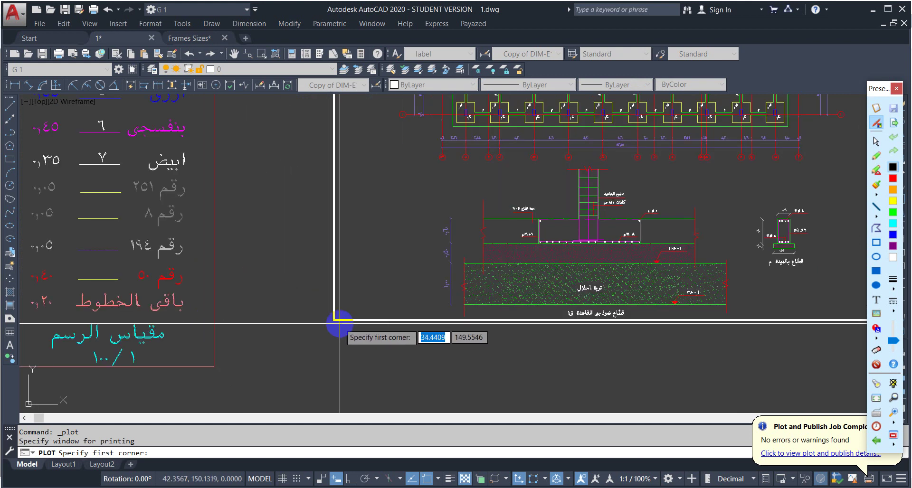
left_click(334, 319)
scroll(323, 333, "down", 10)
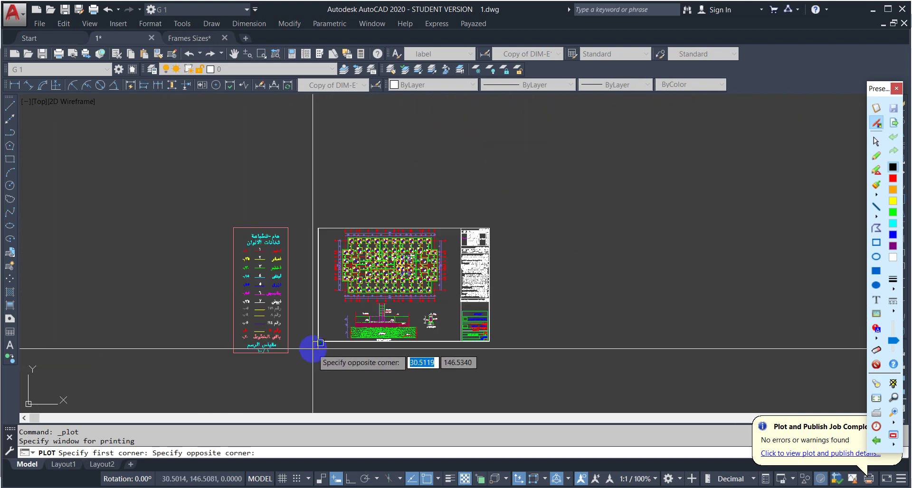
scroll(323, 328, "up", 4)
scroll(322, 334, "up", 8)
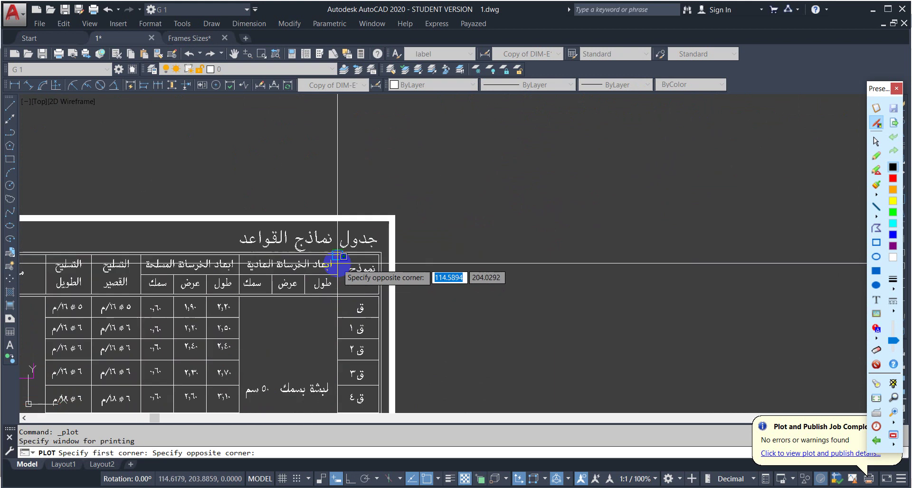
left_click(392, 218)
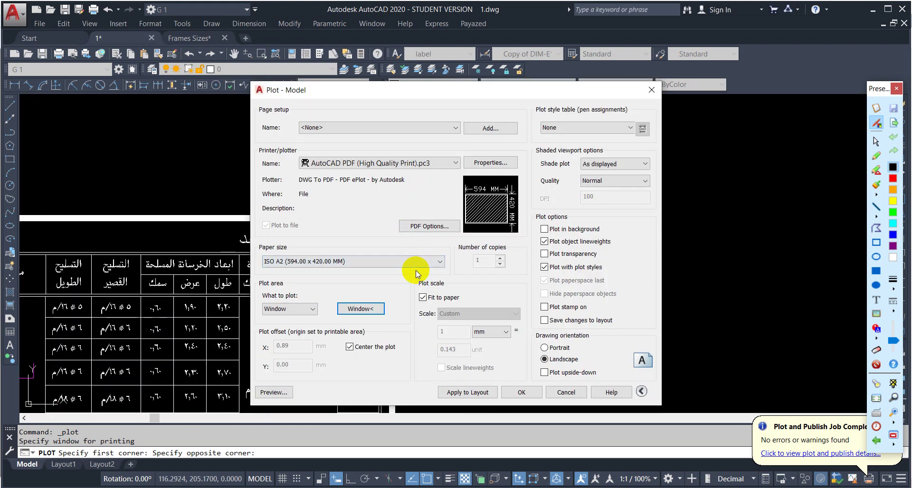
Preview the plot of the larger foundations sheet, inspect the plan closely, and close the preview
left_click(274, 392)
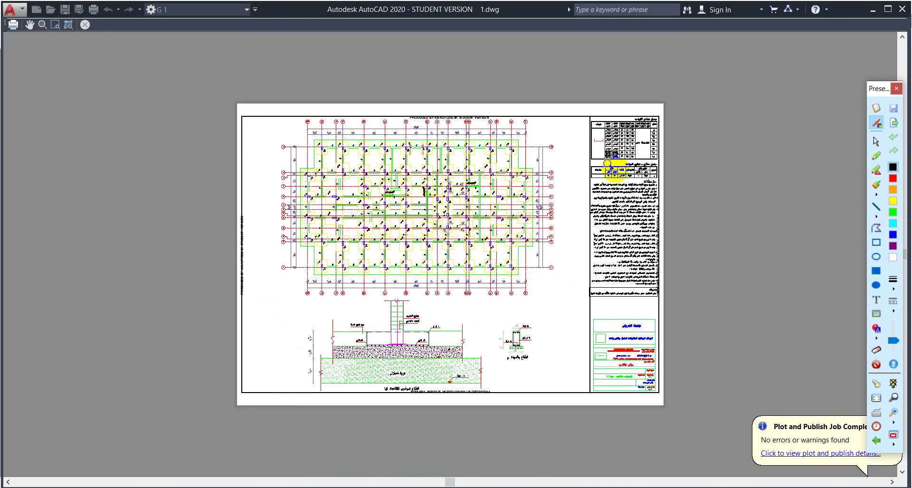
scroll(413, 152, "up", 6)
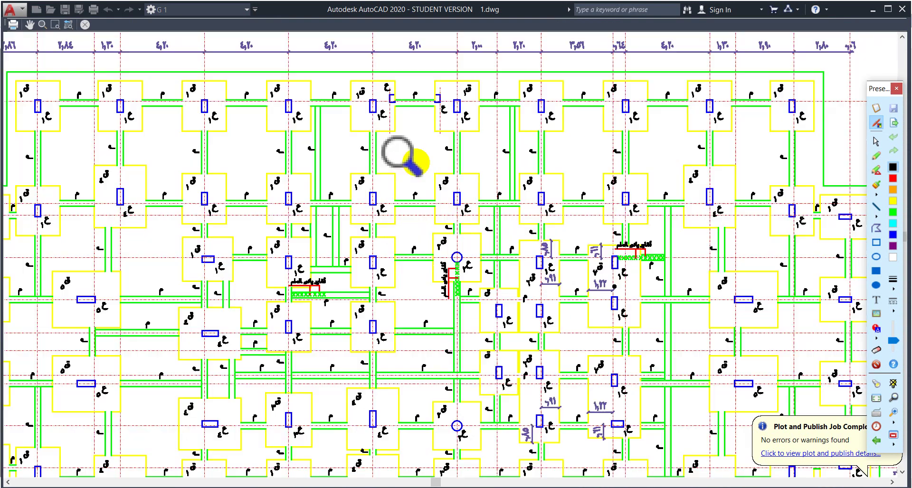
scroll(416, 161, "down", 6)
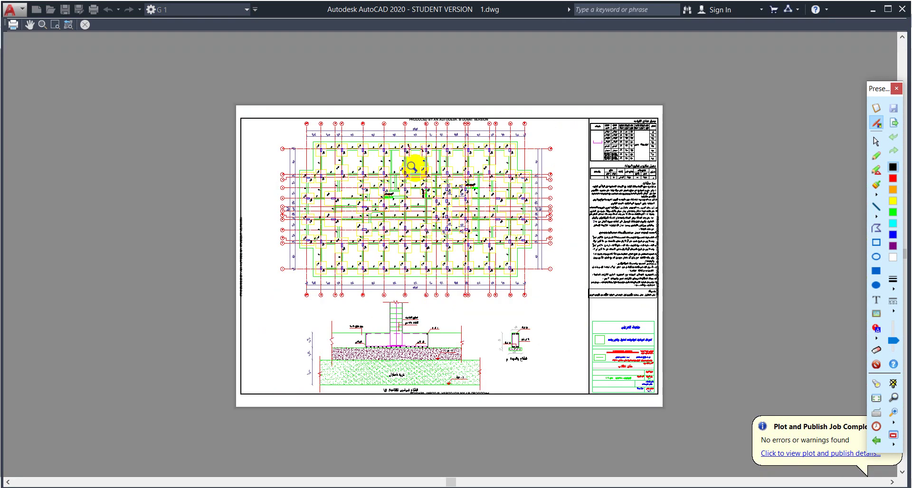
key("Escape")
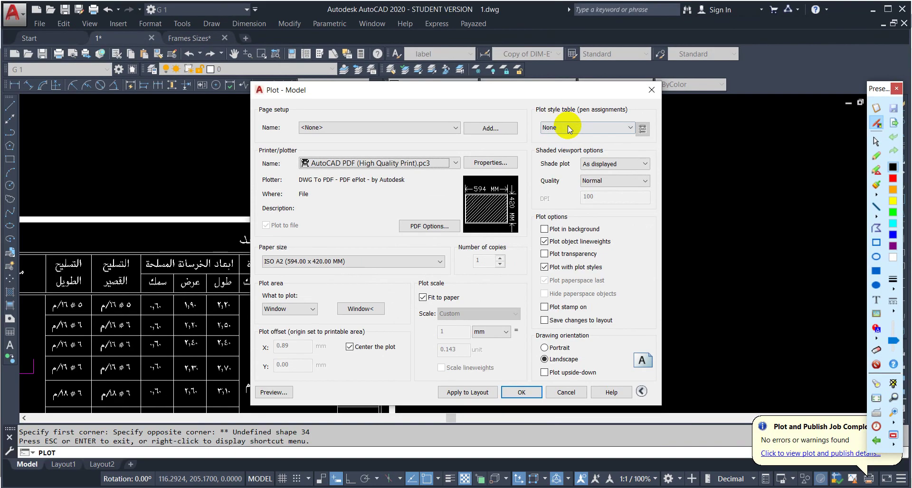
Set the plot style table to monochrome.ctb and assign it to all layouts
left_click(461, 254)
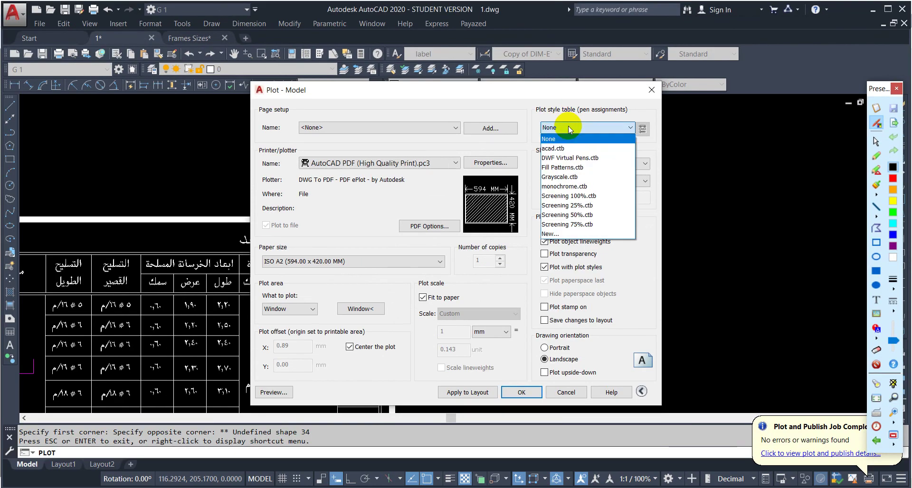
left_click(564, 187)
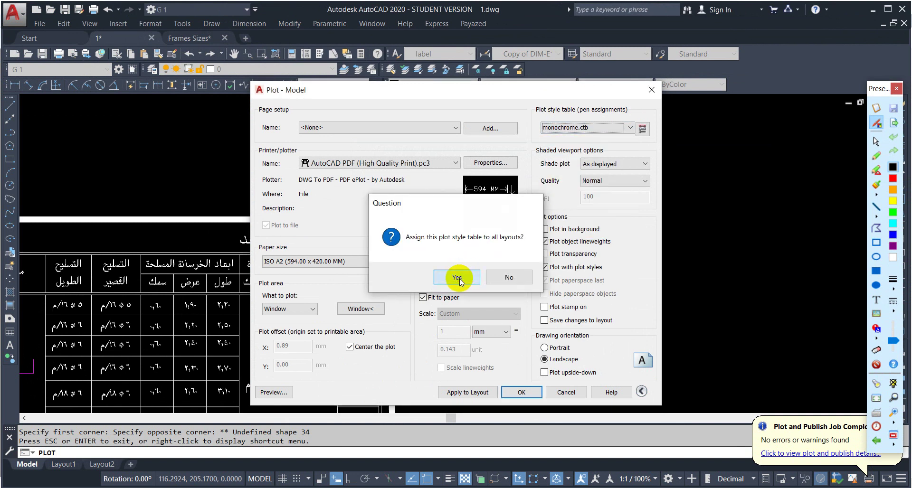
left_click(459, 279)
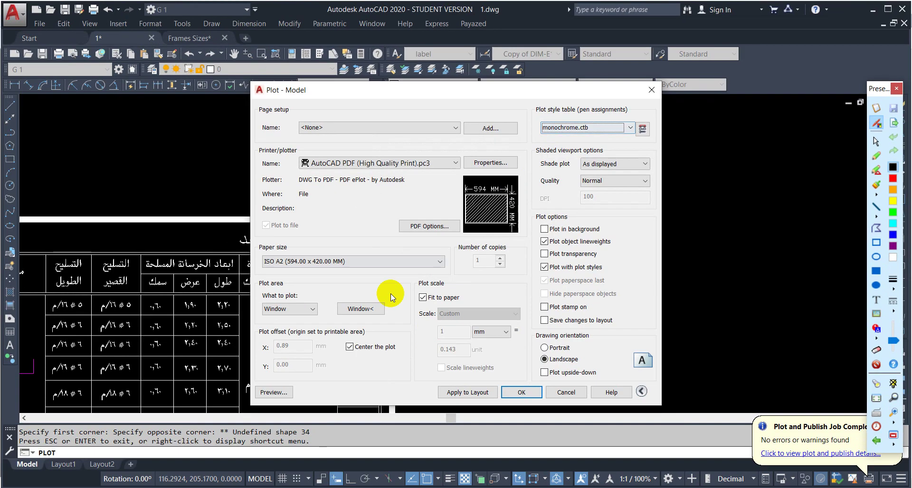
Preview the plot with the monochrome style, check the plan's linework up close, and close the preview
left_click(273, 393)
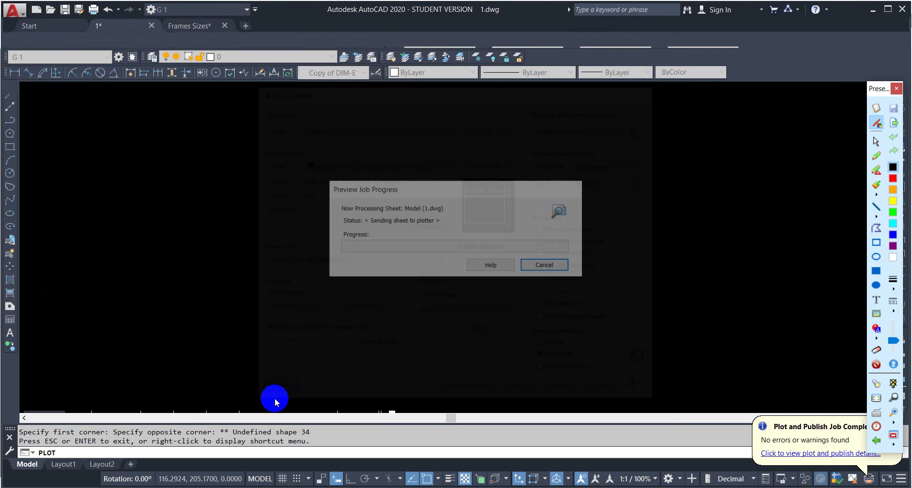
scroll(378, 209, "up", 5)
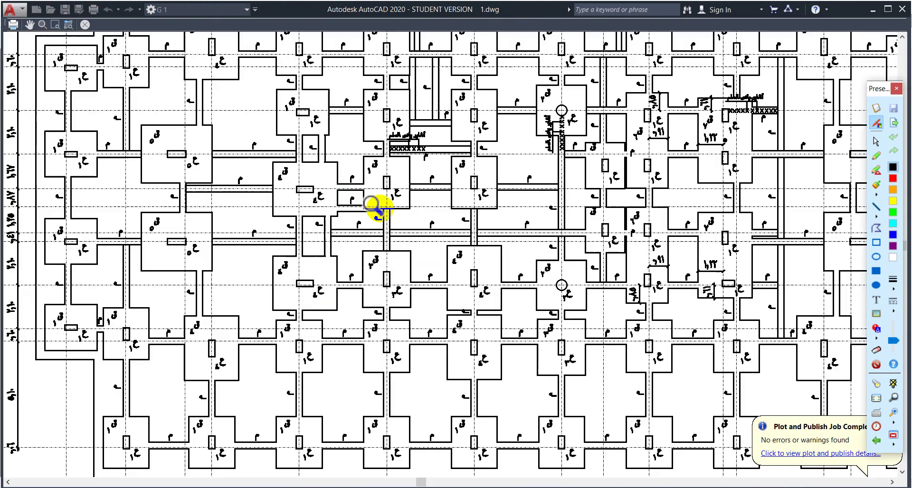
scroll(380, 210, "down", 5)
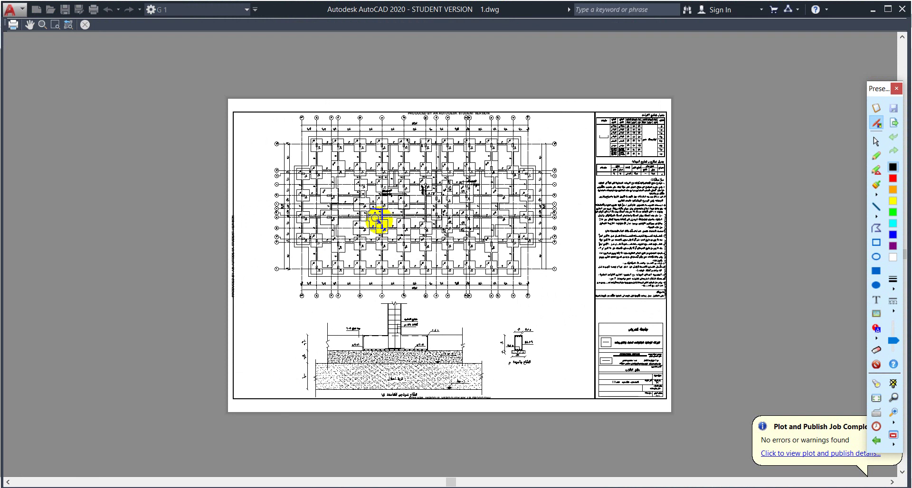
key("Escape")
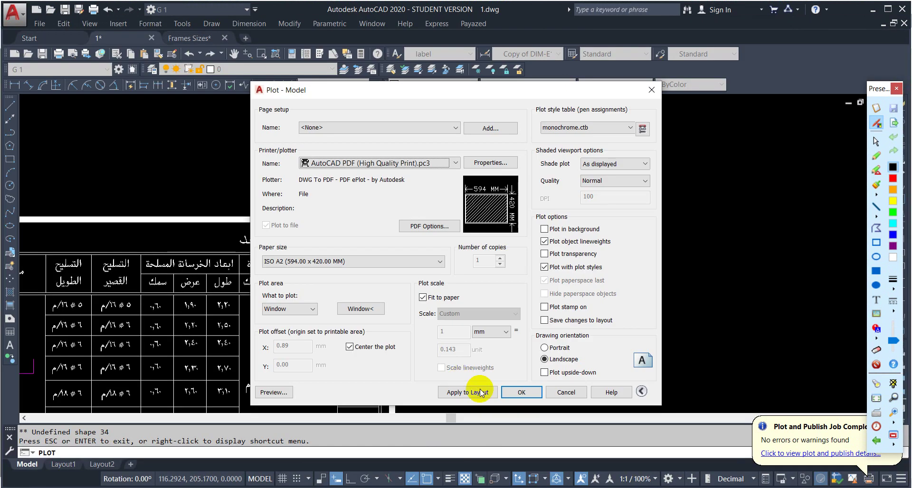
Plot the monochrome A2 foundations sheet to a PDF named trial 2 in the Session 2 (AutoCAD) folder
left_click(520, 392)
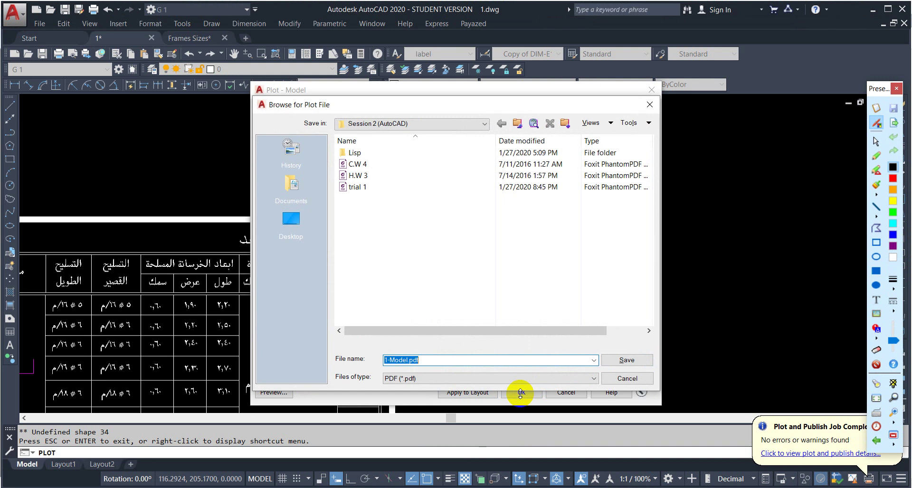
type("trial")
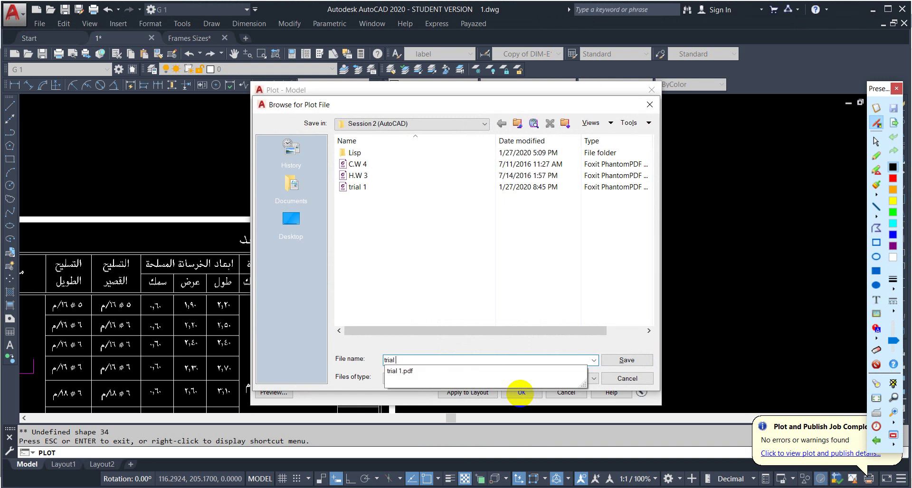
key("Return")
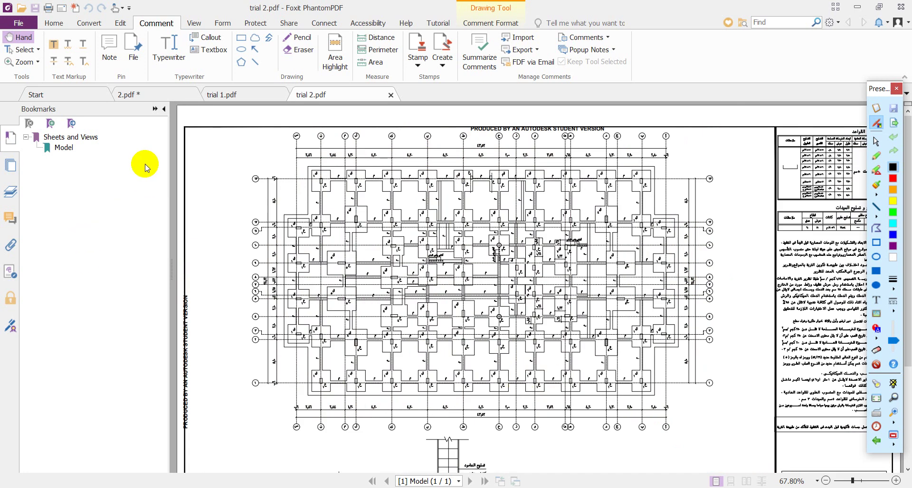
Hide the bookmarks in the trial 2 PDF and enlarge the foundations plan to inspect its linework
left_click(164, 112)
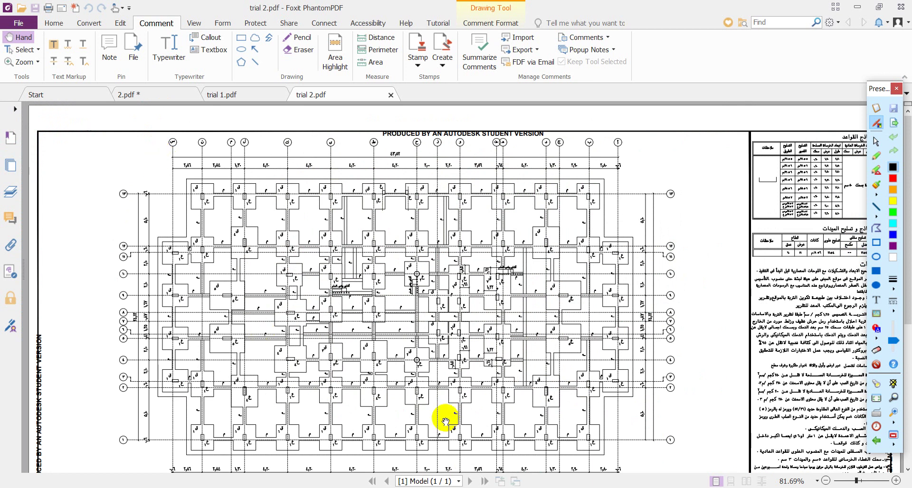
left_click(863, 481)
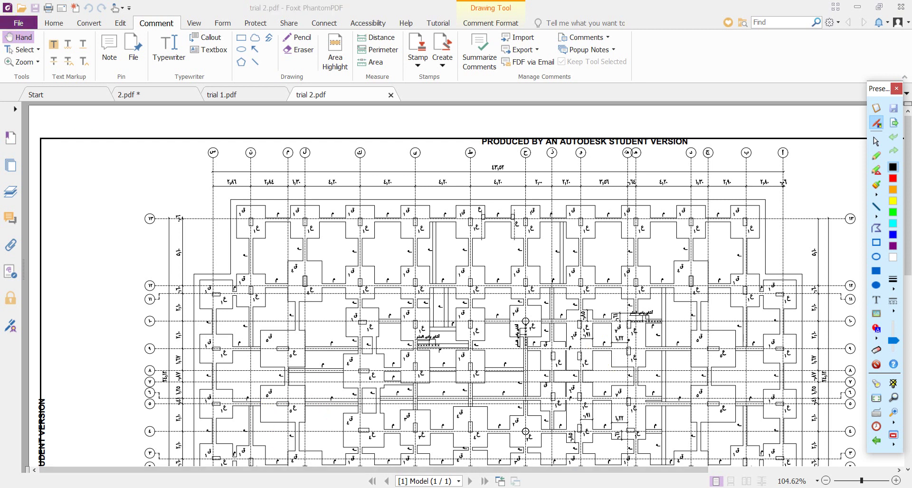
Switch back to the AutoCAD drawing and start a single-sheet plot that reuses the previous plot's settings
left_click(539, 474)
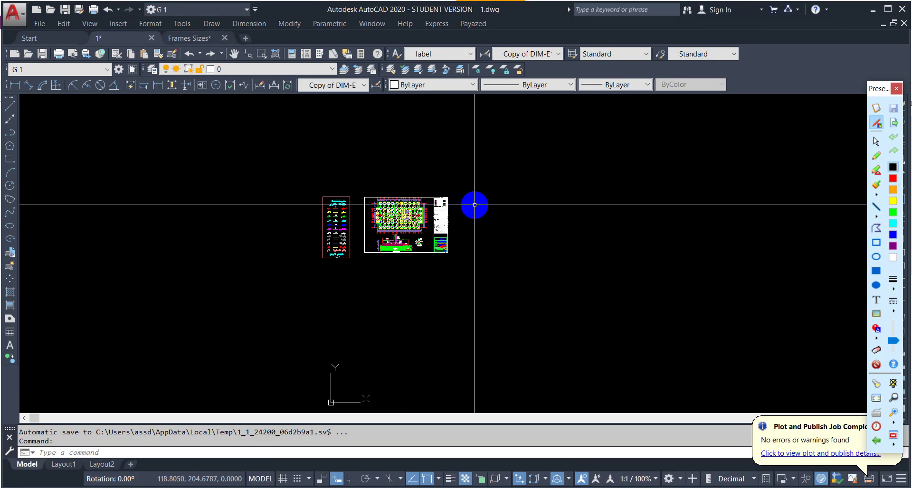
key("ctrl+p")
left_click(418, 280)
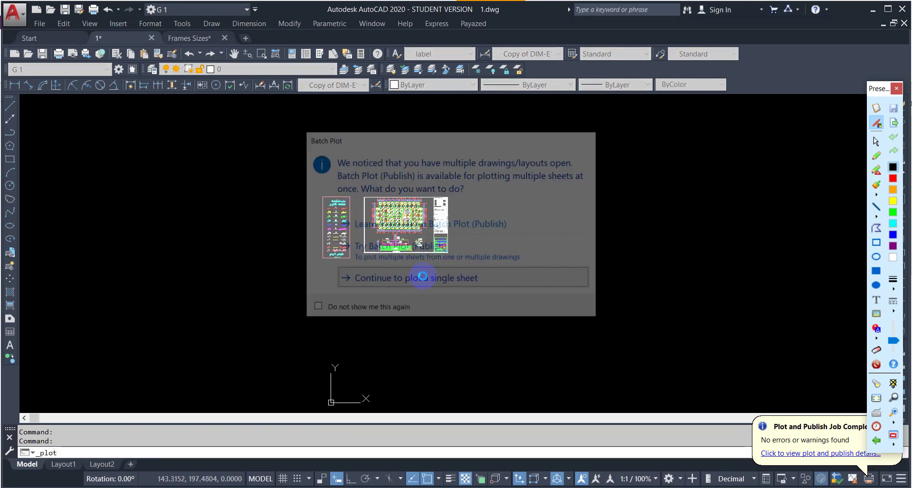
left_click(379, 127)
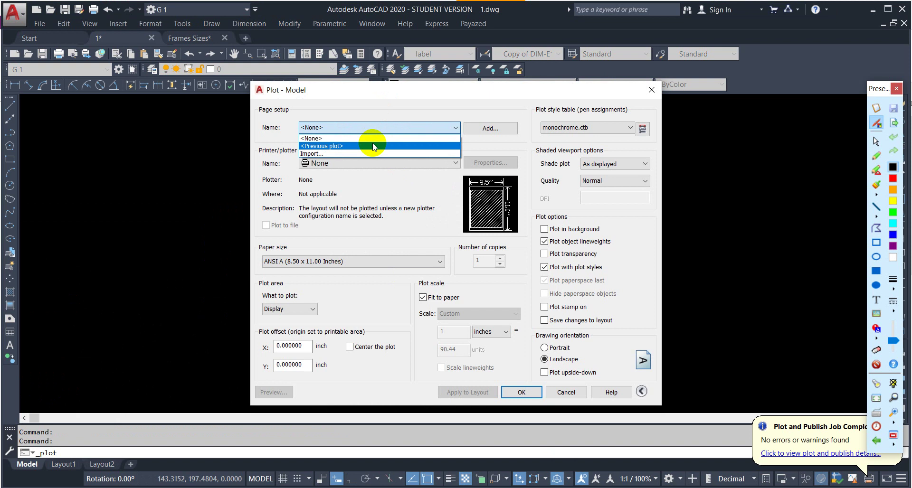
left_click(368, 146)
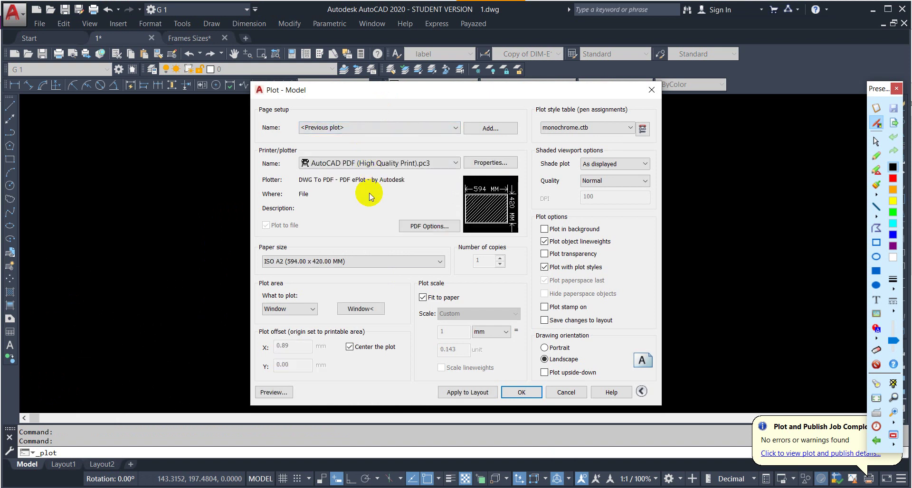
Redefine the plot window from the lower-left to the upper-right outer frame corner of the foundations sheet
left_click(362, 310)
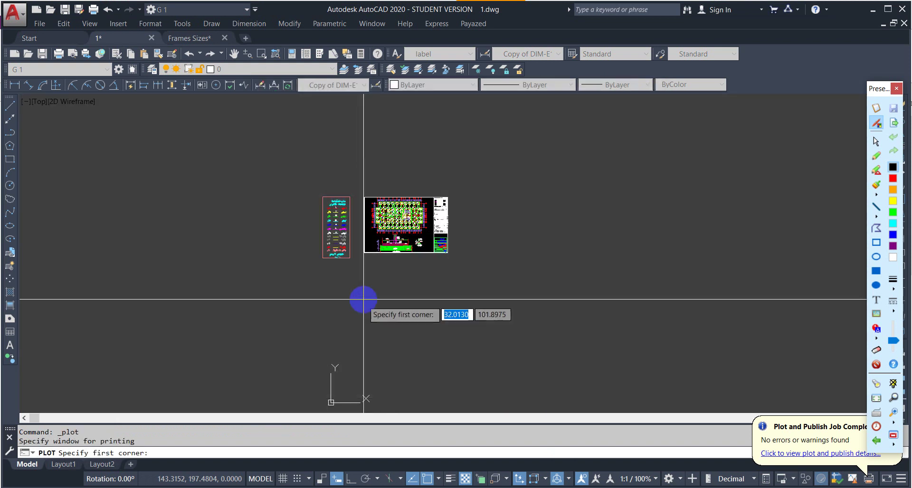
scroll(362, 301, "up", 10)
scroll(247, 354, "up", 5)
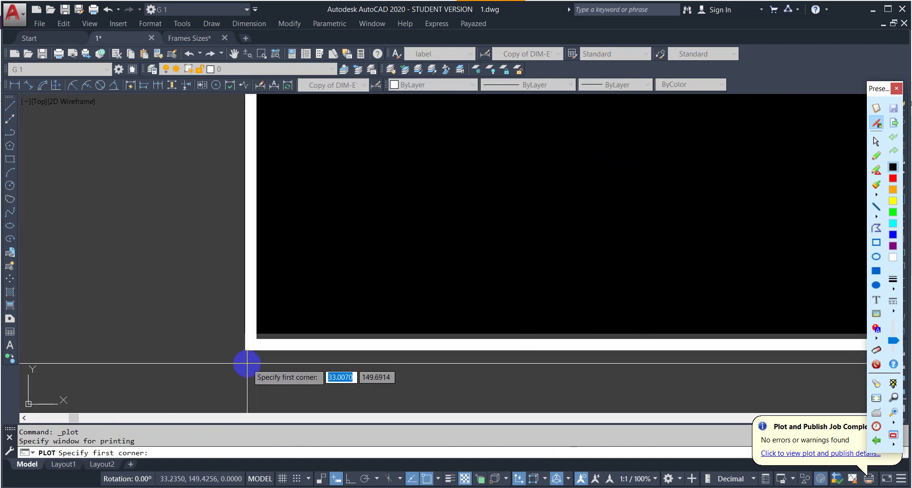
scroll(245, 349, "down", 3)
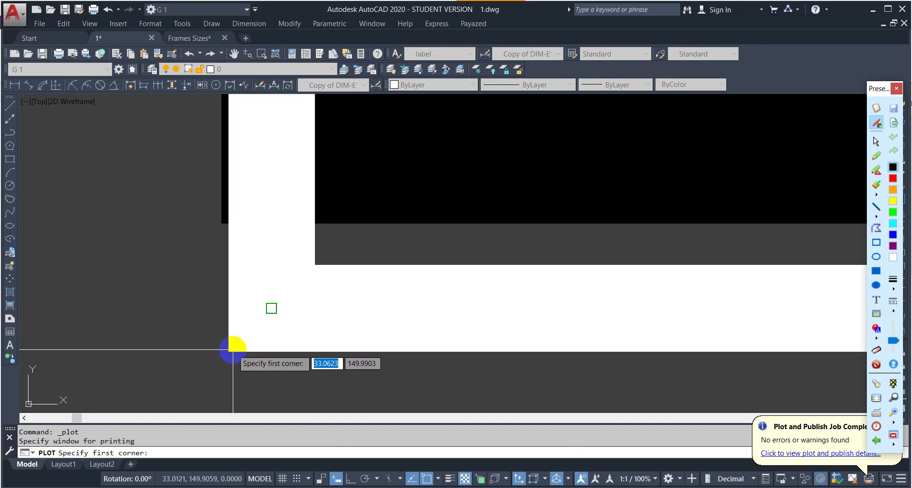
left_click(229, 349)
scroll(214, 363, "down", 8)
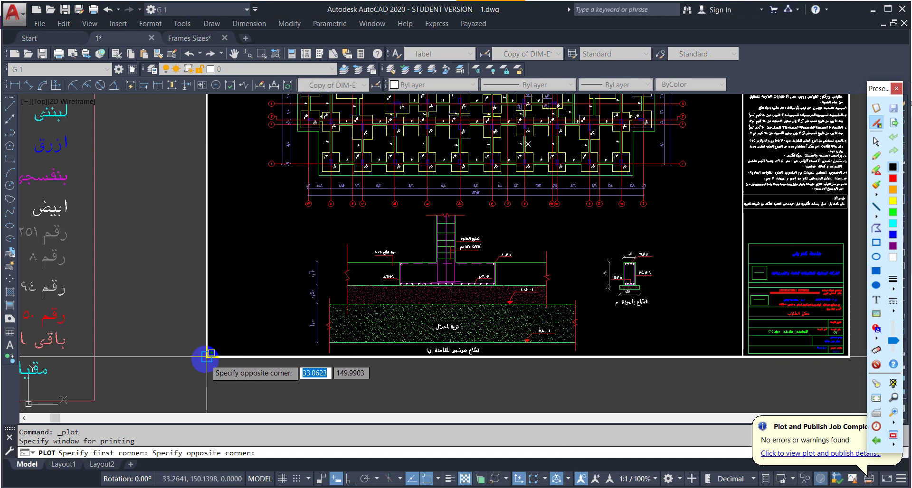
scroll(288, 325, "up", 10)
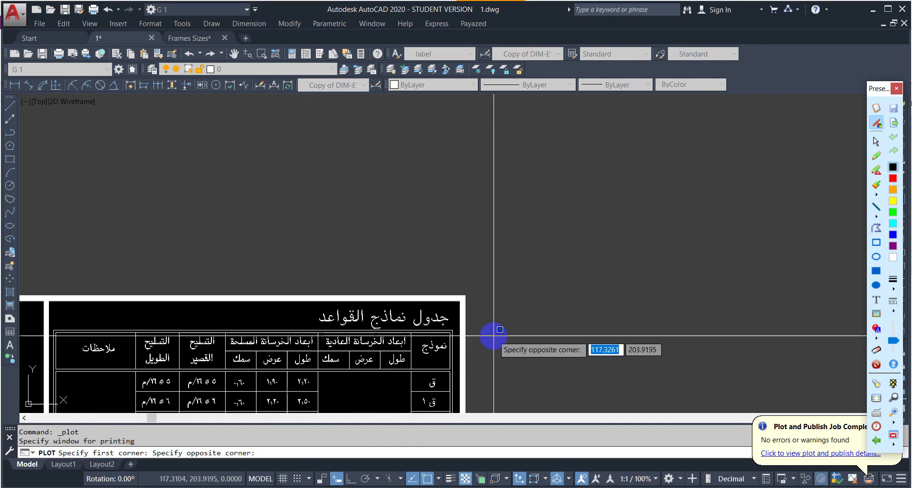
left_click(390, 199)
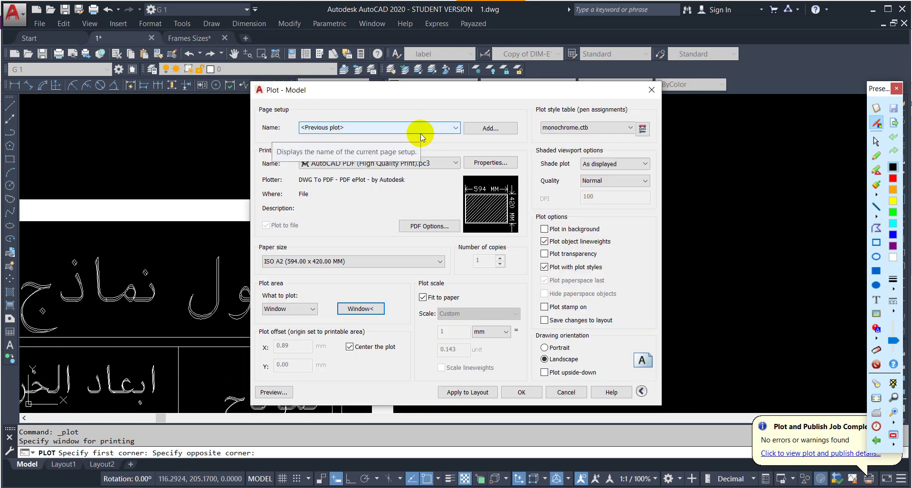
Set the plot's paper size to ISO A1 (841.00 x 594.00 MM)
left_click(314, 260)
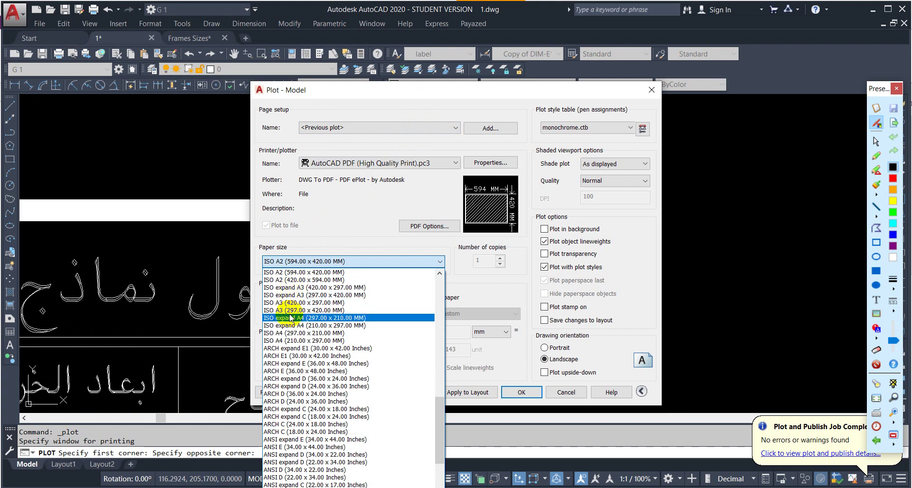
scroll(291, 287, "up", 2)
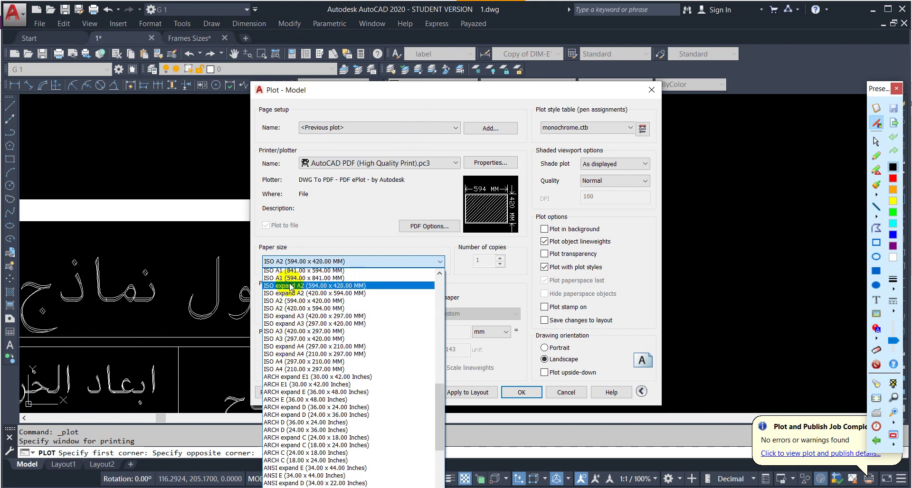
scroll(292, 290, "up", 1)
left_click(293, 294)
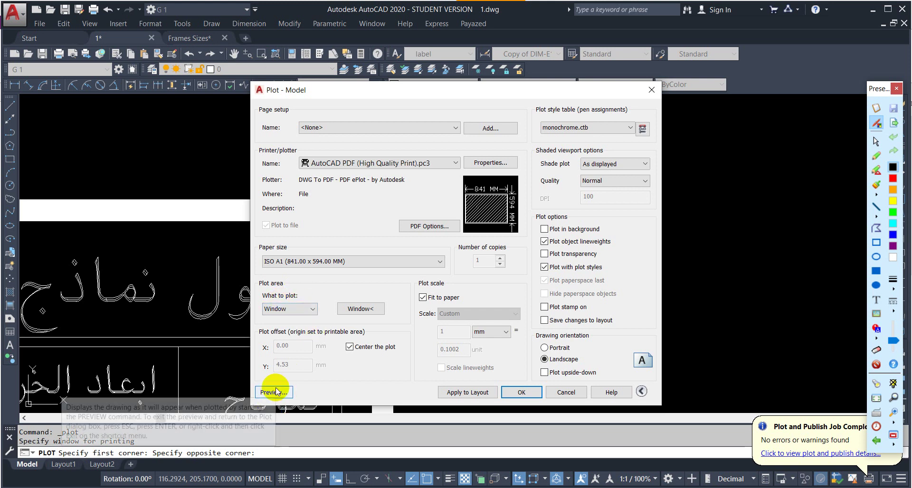
Plot the A1 foundations sheet to a PDF named trial 3 in the Session 2 (AutoCAD) folder
left_click(517, 393)
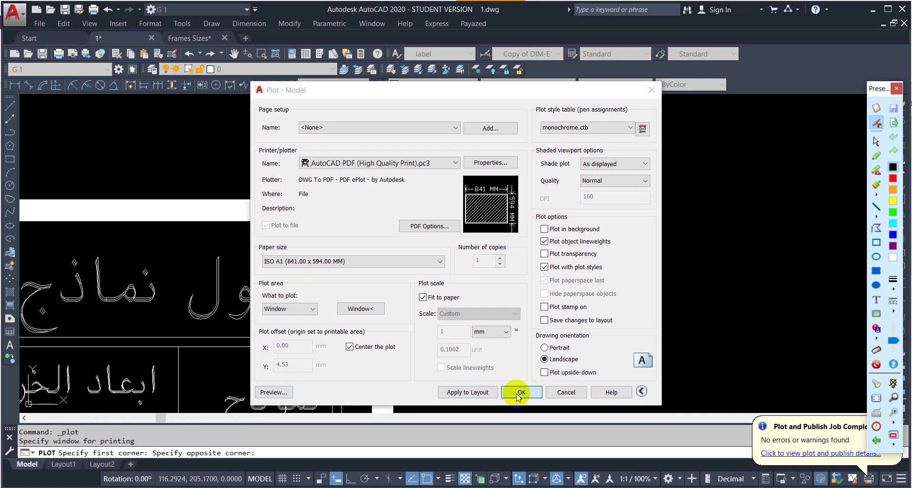
type("trial 3")
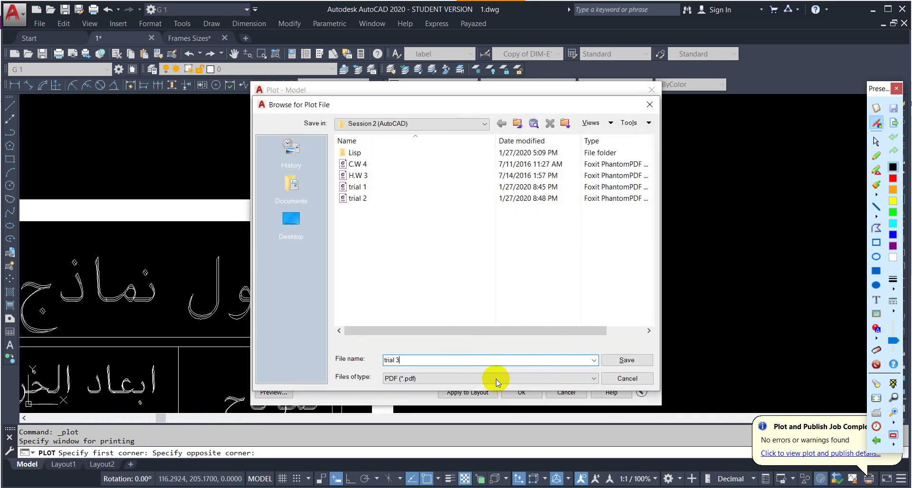
key("Return")
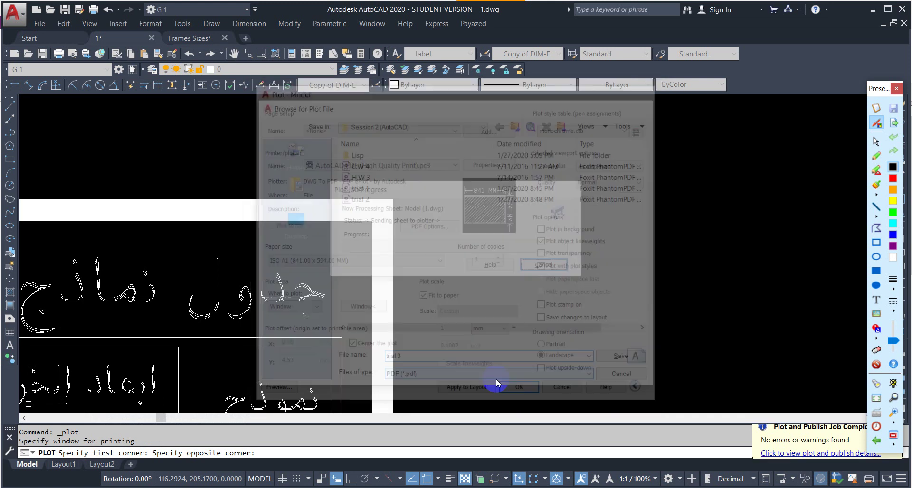
key("ctrl+2")
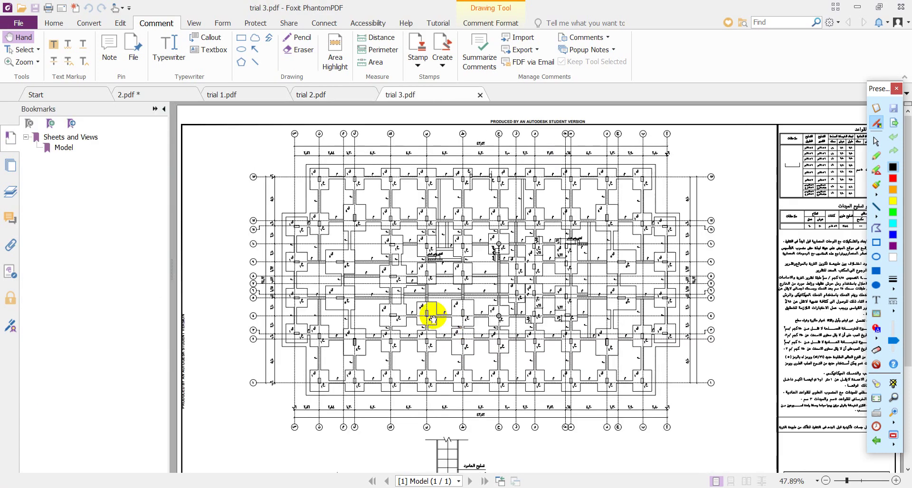
Hide the bookmarks in the trial 3 PDF, enlarge the plan and inspect its upper axes and footings
left_click(164, 109)
left_click_drag(849, 481, 862, 482)
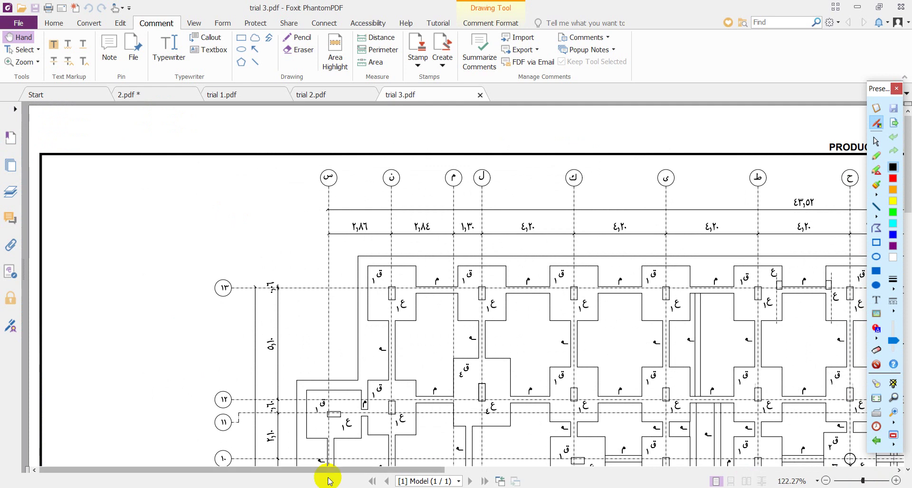
mouse_move(326, 472)
left_mouse_down()
mouse_move(631, 477)
mouse_move(458, 471)
left_mouse_up()
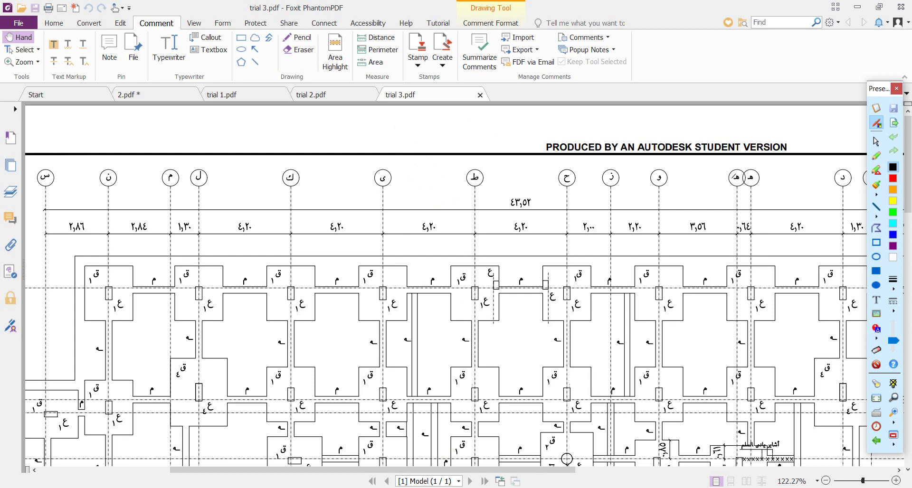
Return to drawing 1 in AutoCAD with the line-colour table and sheet in view, and open the Snipping Tool
left_click(594, 454)
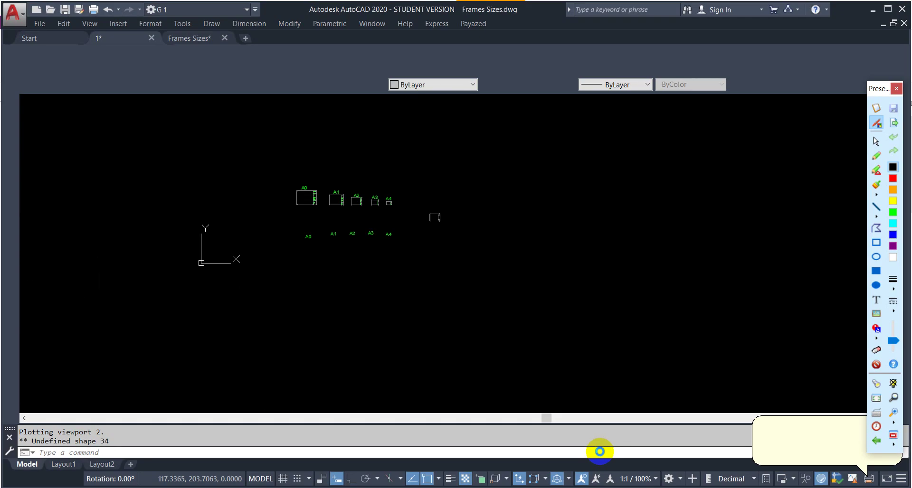
left_click(122, 41)
scroll(450, 160, "down", 5)
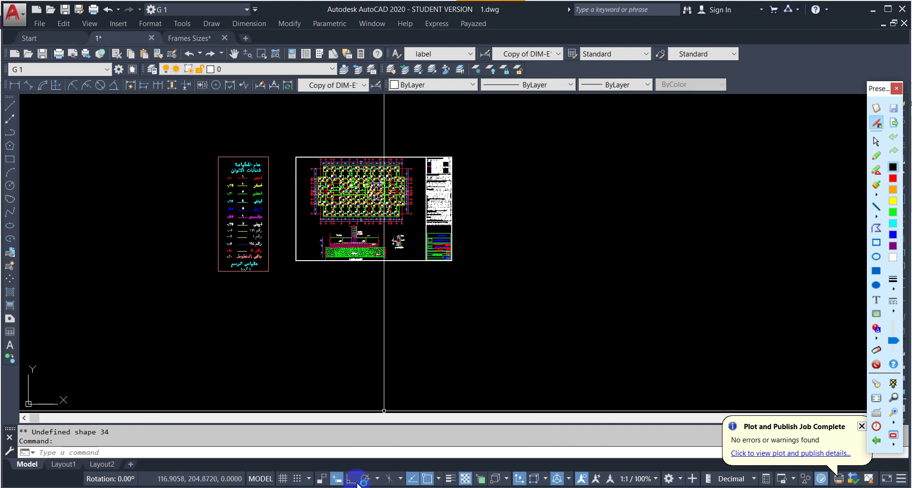
key("super")
type("sn")
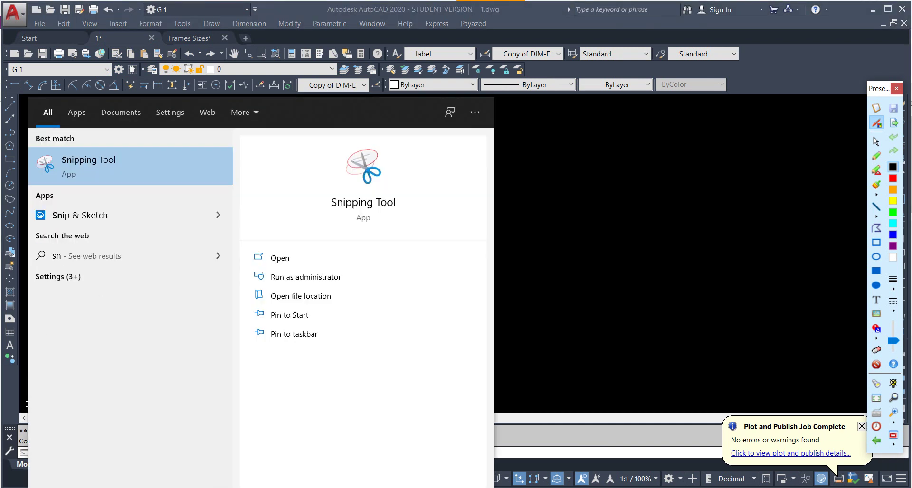
key("Return")
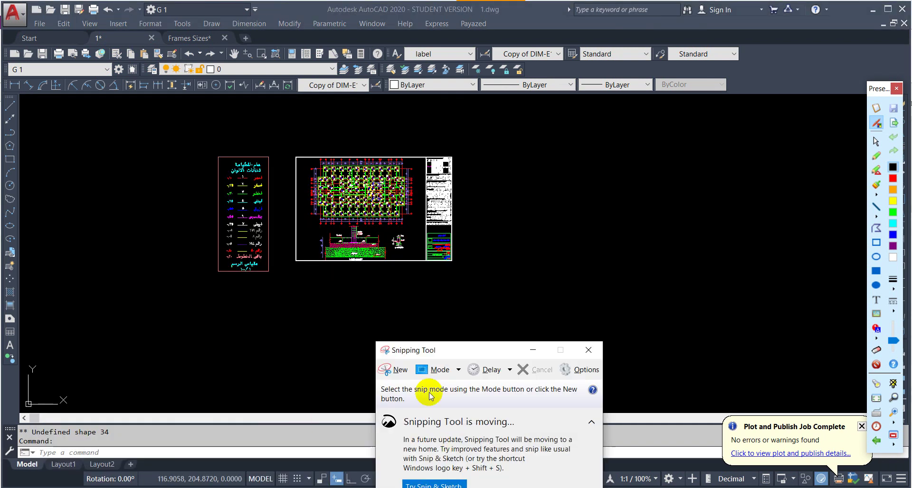
Try a snip of the small line-colour table and discard it by starting and abandoning a new capture
left_click(394, 370)
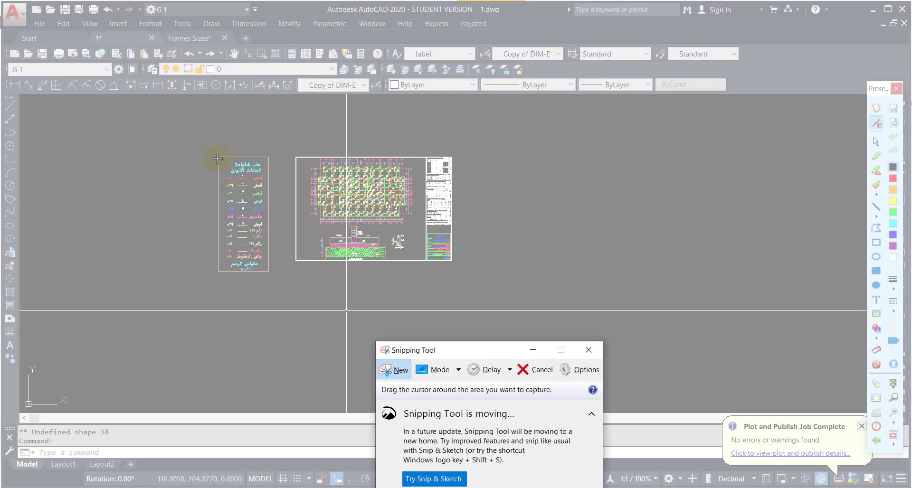
left_click_drag(217, 158, 268, 272)
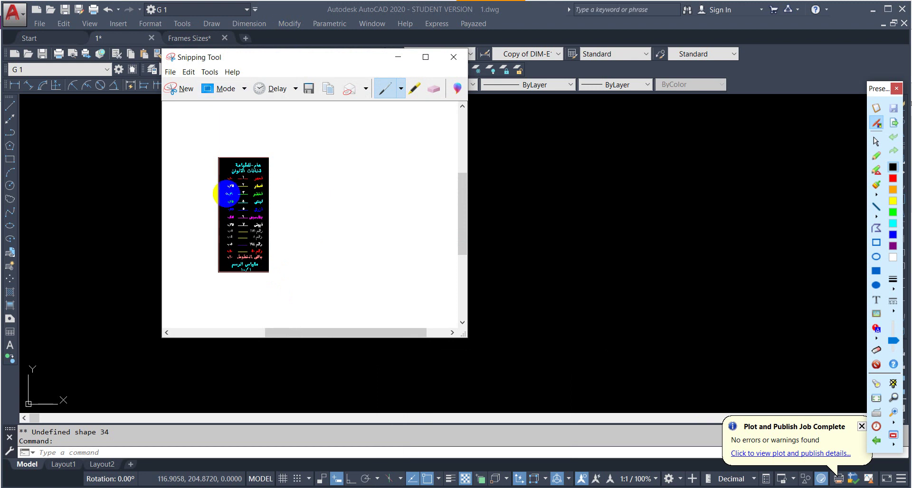
scroll(229, 195, "up", 1)
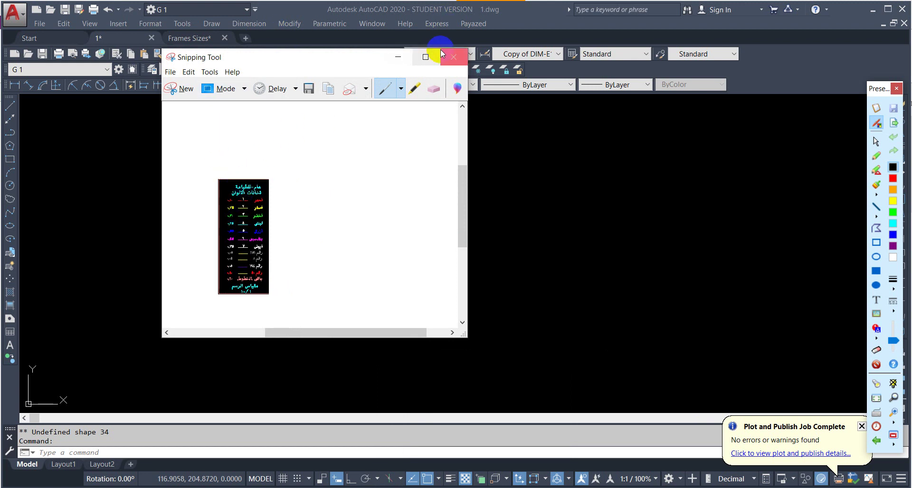
left_click(185, 90)
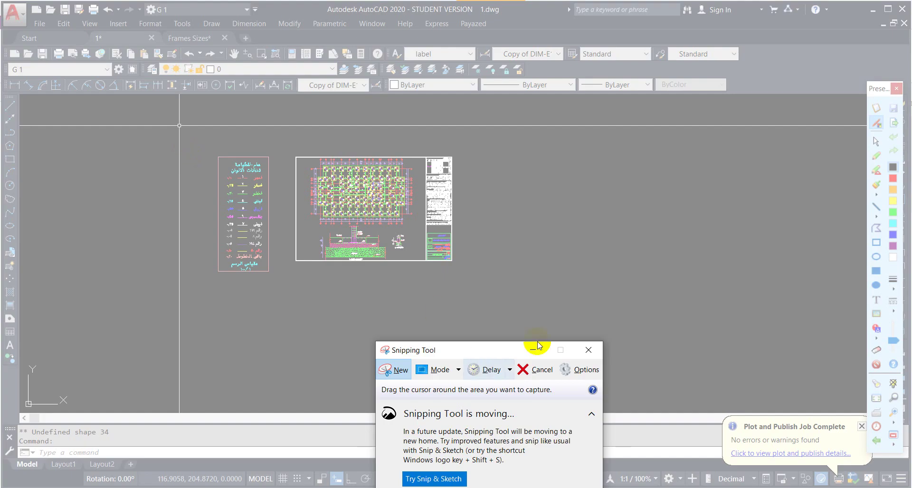
left_click(535, 349)
Enlarge the line-colour table in the drawing and capture the whole table with its border as a new snip
scroll(196, 202, "up", 6)
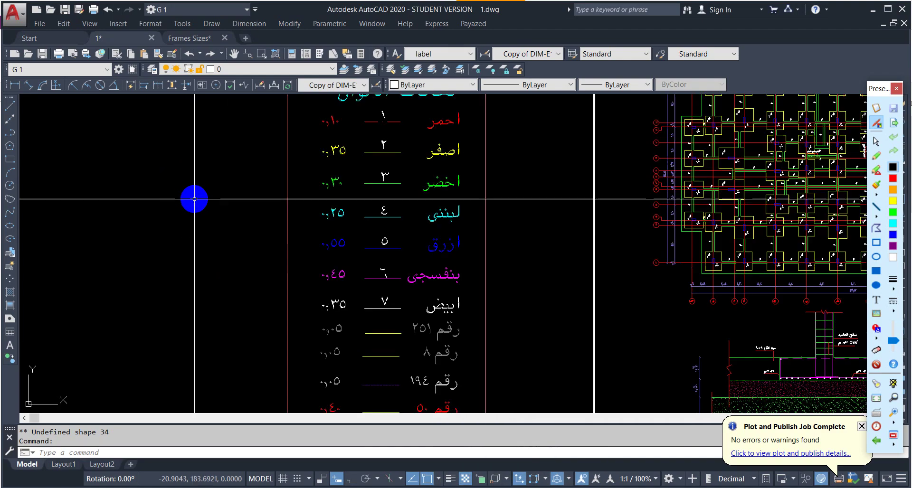
scroll(196, 202, "down", 3)
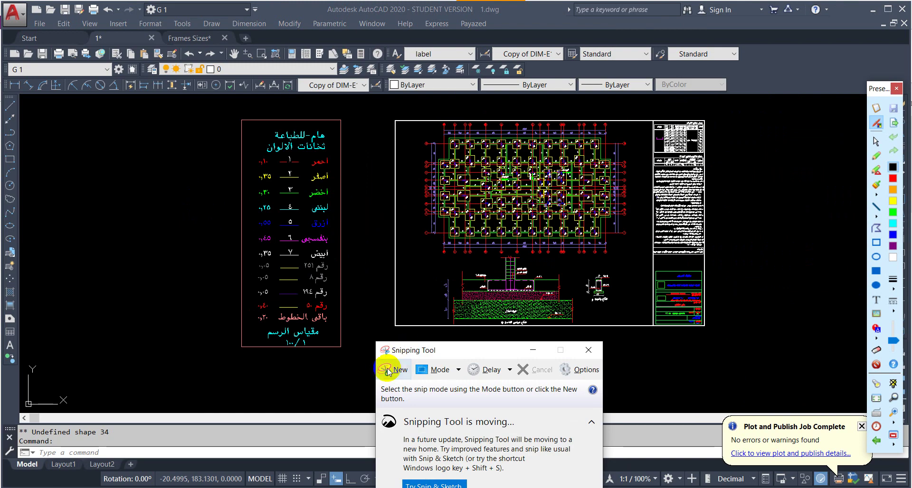
left_click(387, 368)
left_click_drag(350, 106, 236, 356)
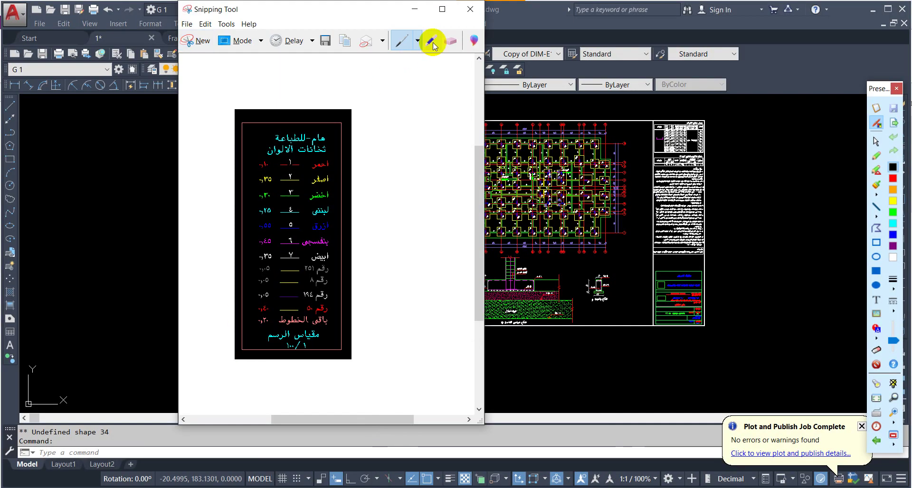
Minimise the captured table, start a single-sheet plot of drawing 1 and load the <Previous plot> page setup
left_click(419, 12)
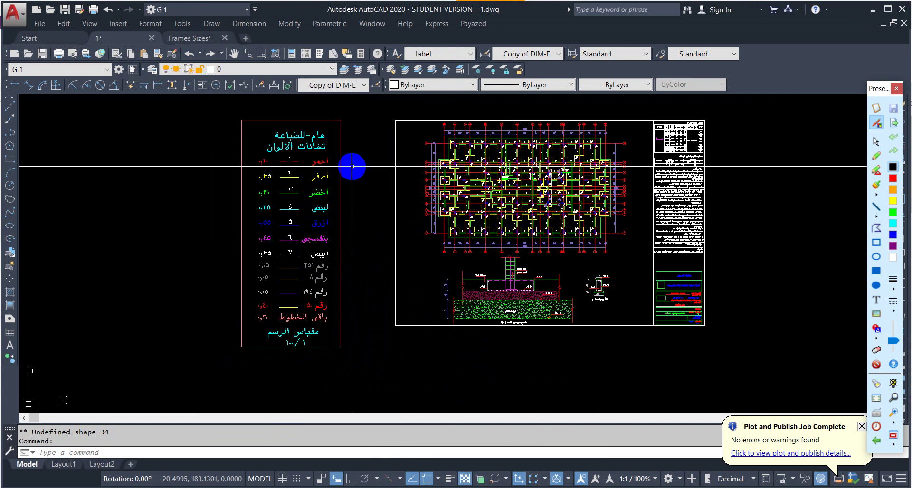
key("ctrl+p")
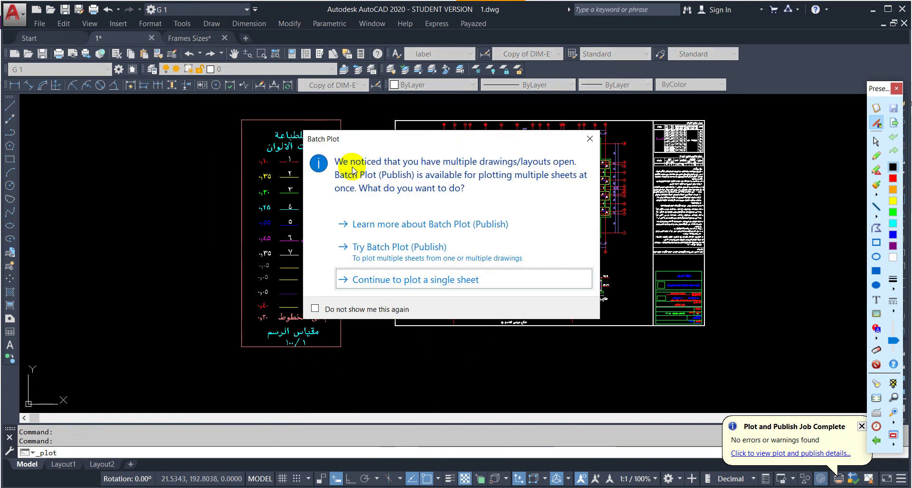
left_click(357, 280)
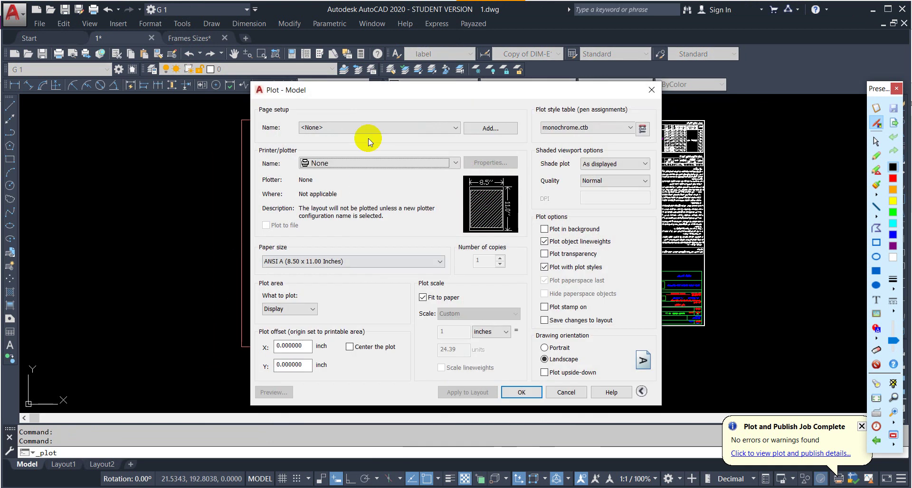
left_click(359, 128)
left_click(358, 143)
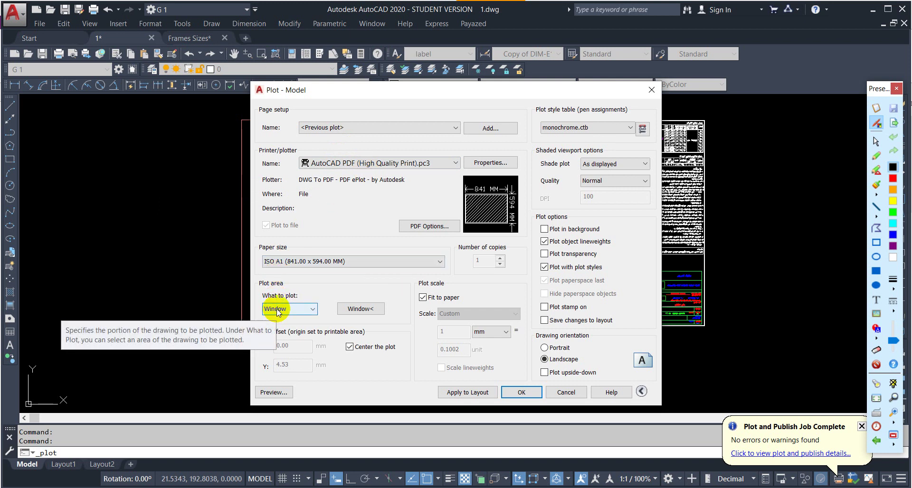
Redefine the plot window from the lower-left to the upper-right corner of the foundations sheet's outer frame
left_click(361, 309)
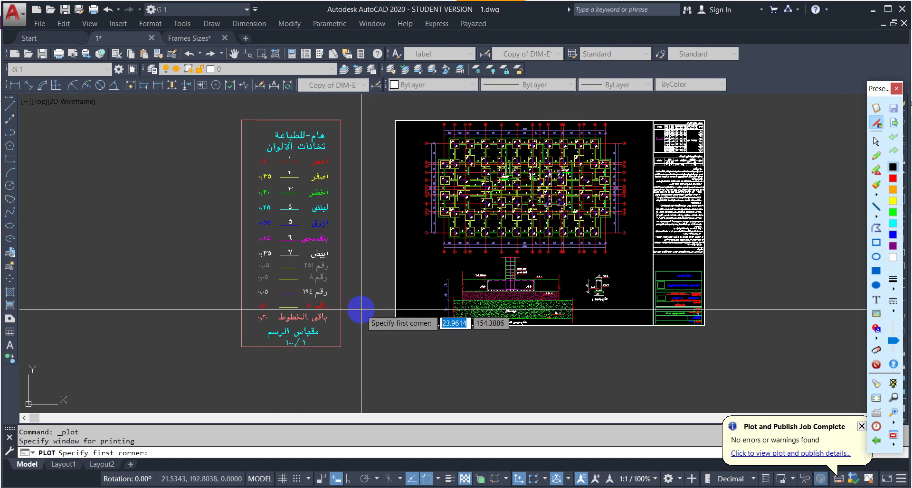
scroll(389, 320, "up", 7)
left_click(389, 320)
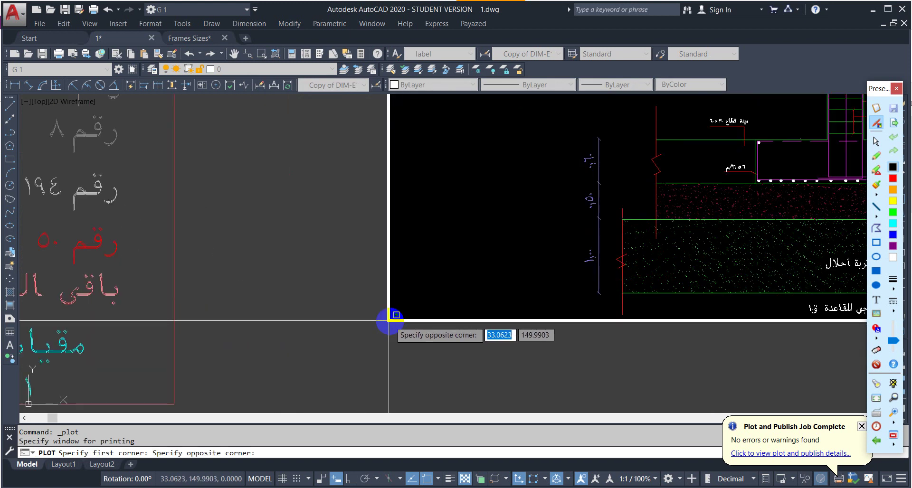
scroll(352, 362, "down", 6)
scroll(515, 249, "up", 2)
scroll(515, 249, "up", 5)
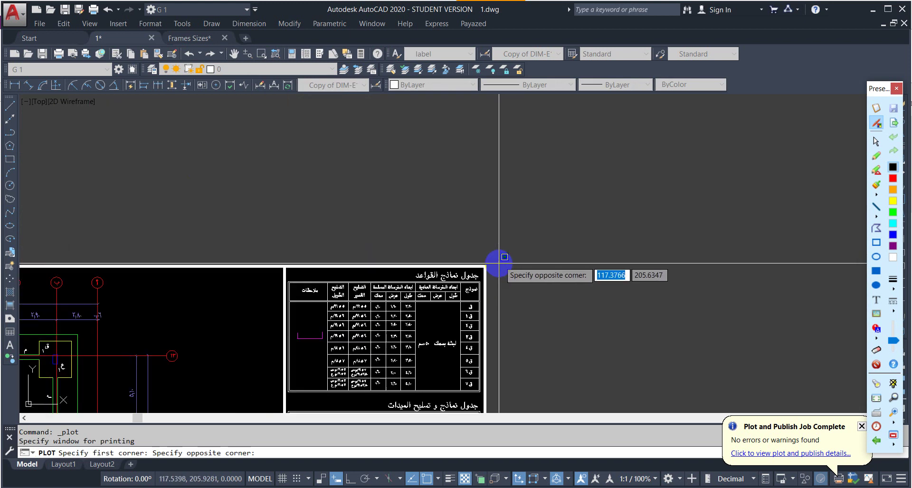
left_click(482, 265)
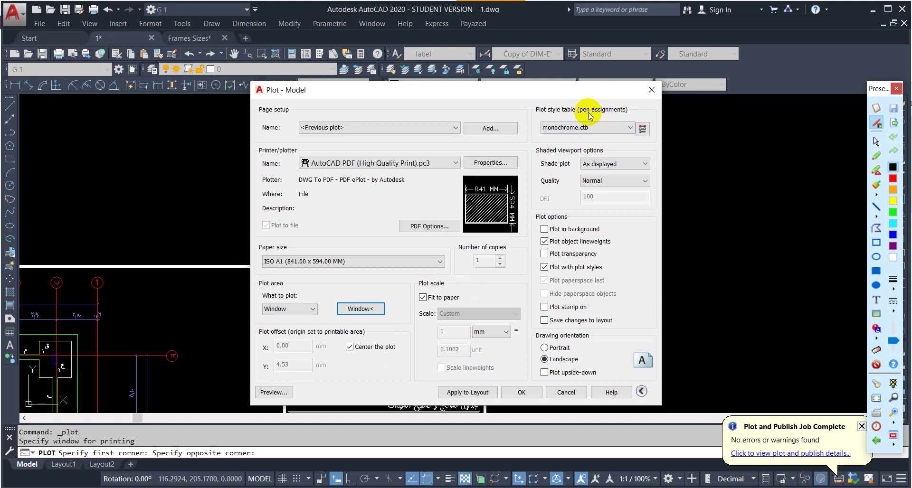
Edit the monochrome.ctb plot style table and set the lineweight of all styles, Color 1 to Color 255, to 0.0000 mm
left_click(642, 135)
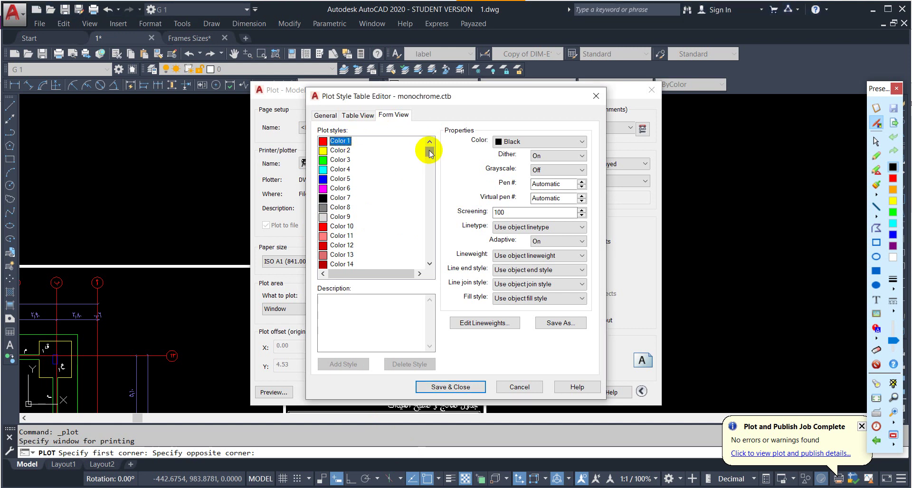
left_click_drag(429, 151, 333, 273)
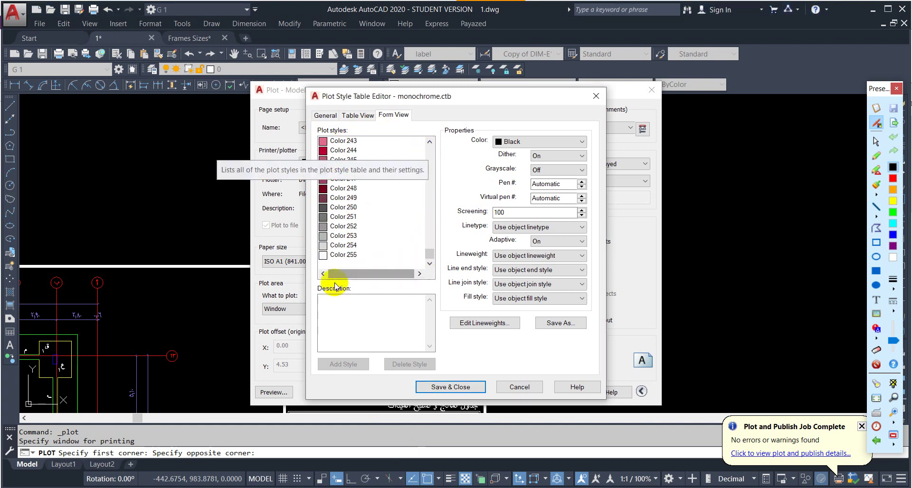
left_click(337, 257, "shift")
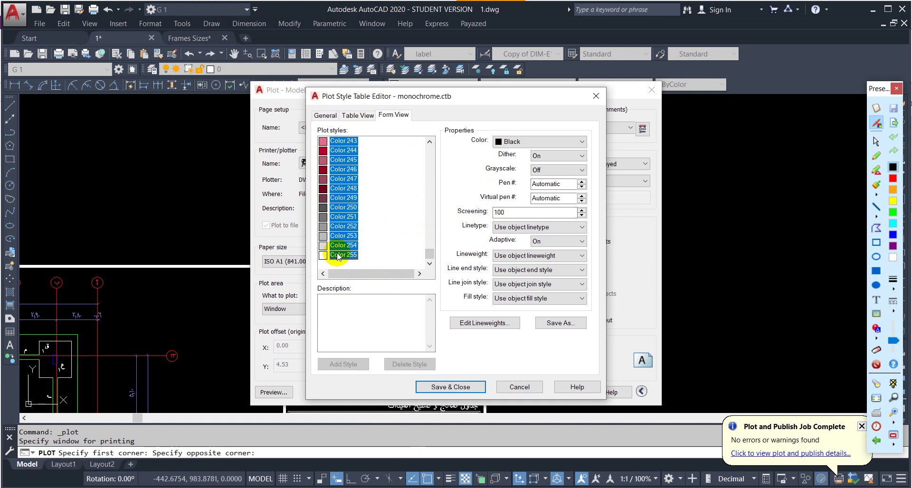
left_click(512, 258)
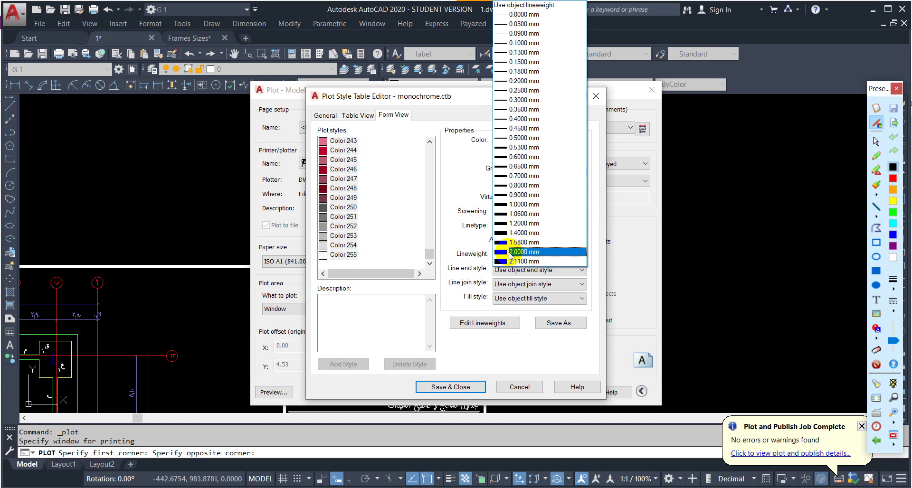
left_click(521, 14)
Return to Color 1 in the plot styles, then bring up the Snipping Tool capture and place it beside the styles list
left_click_drag(430, 256, 429, 131)
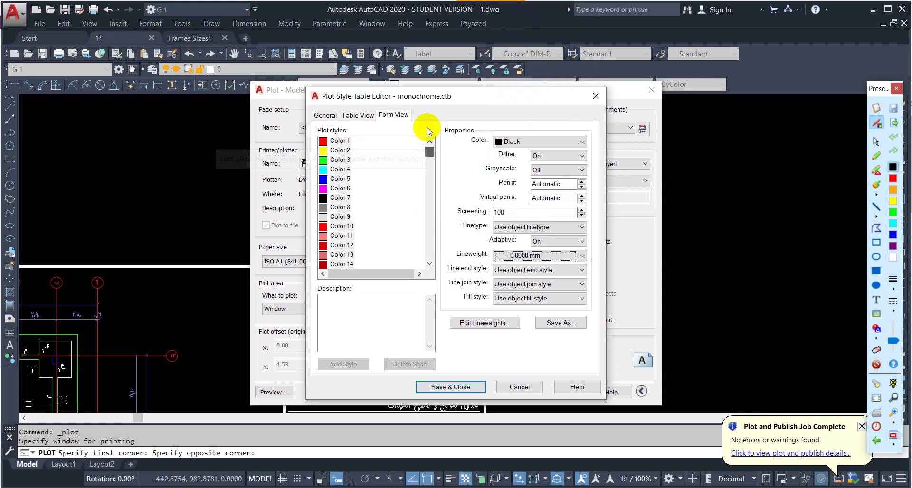
left_click(345, 142)
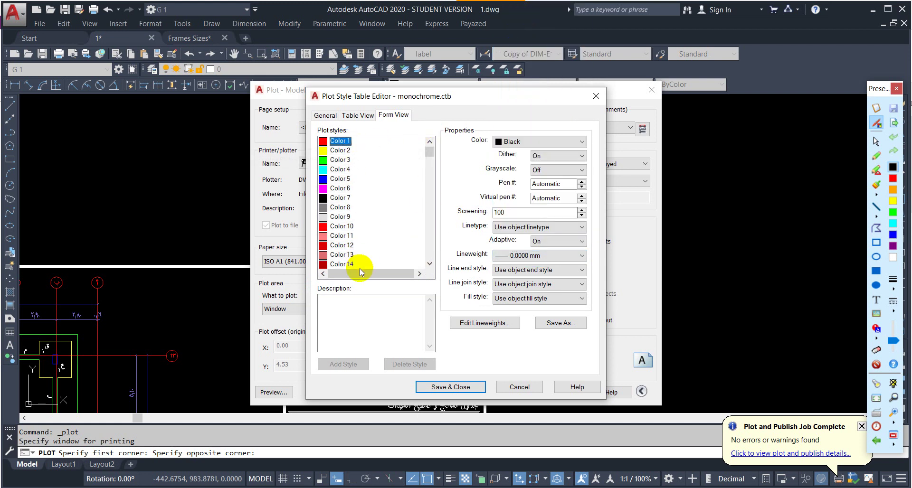
left_click(341, 180)
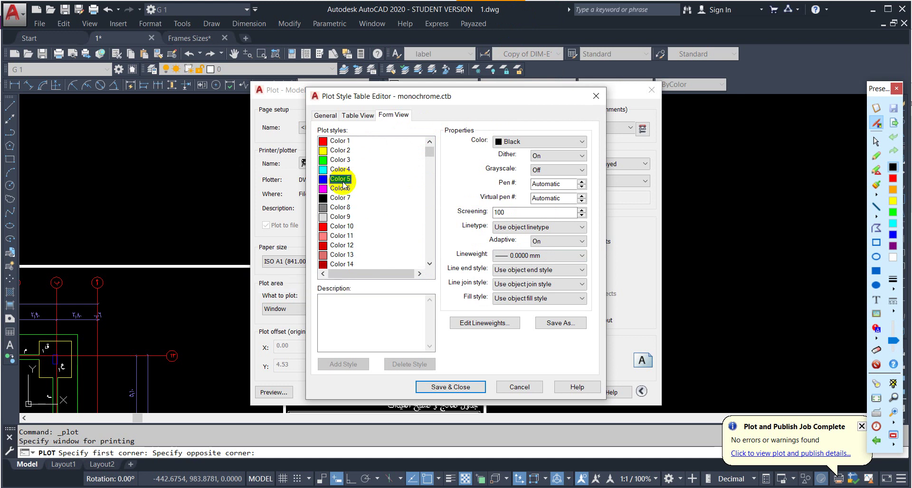
left_click(344, 141)
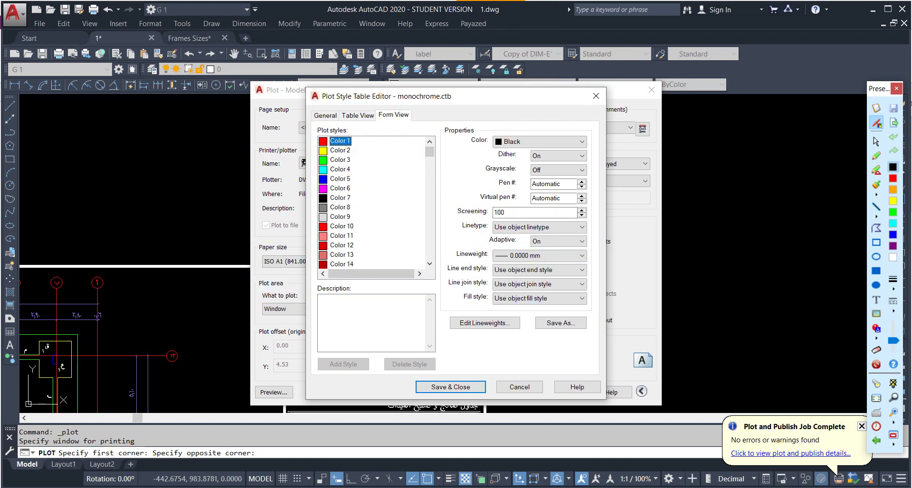
key("alt+Tab")
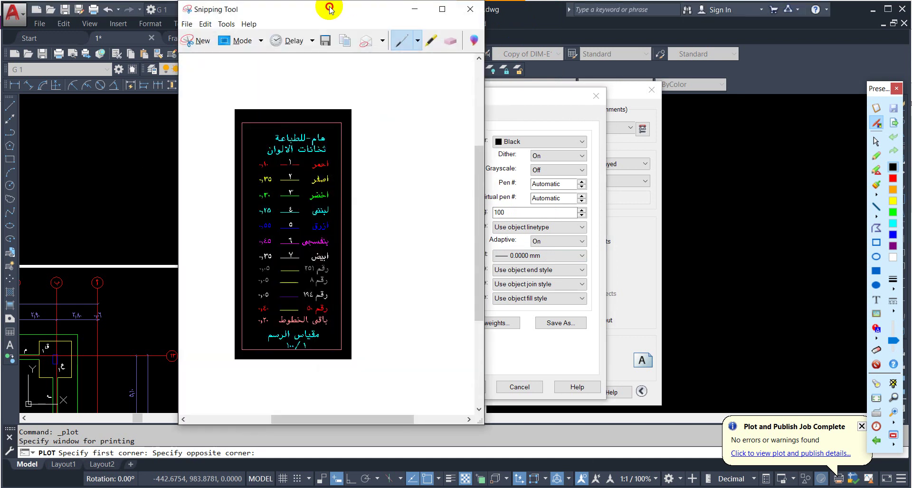
left_click_drag(330, 9, 683, 14)
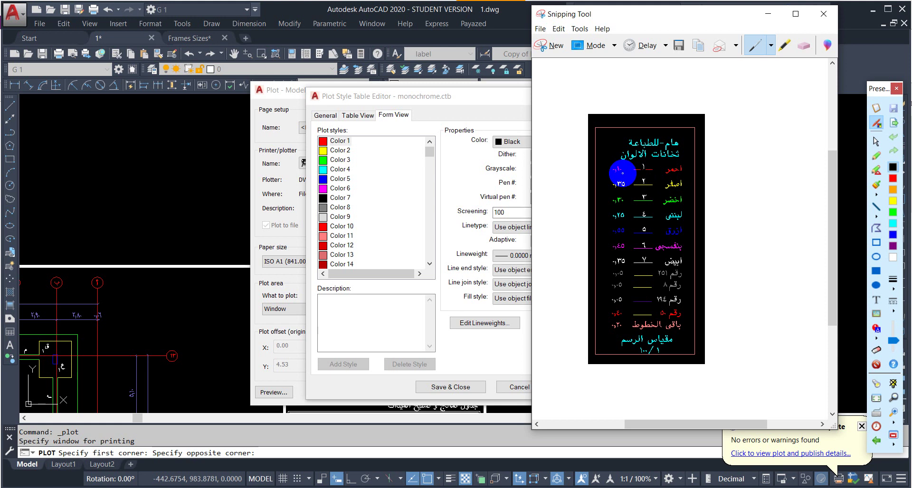
Set the lineweight of plot style Color 1 to 0.1000 mm
left_click(333, 141)
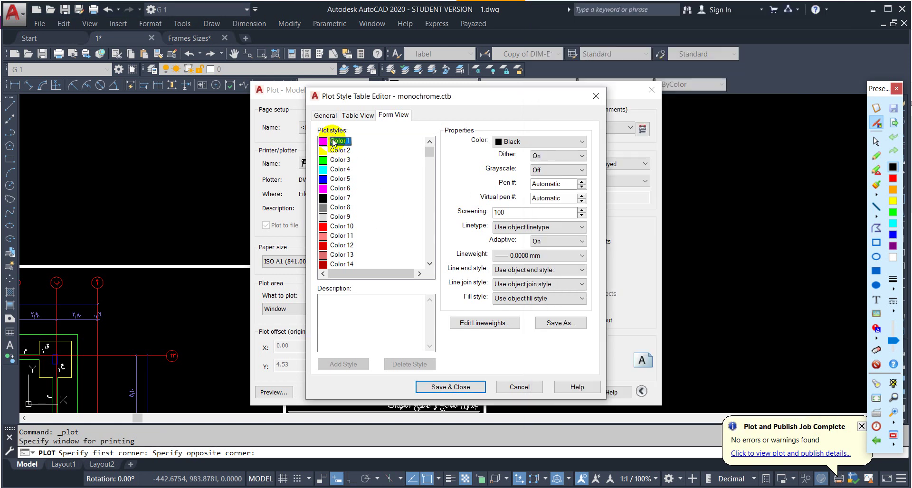
left_click(551, 255)
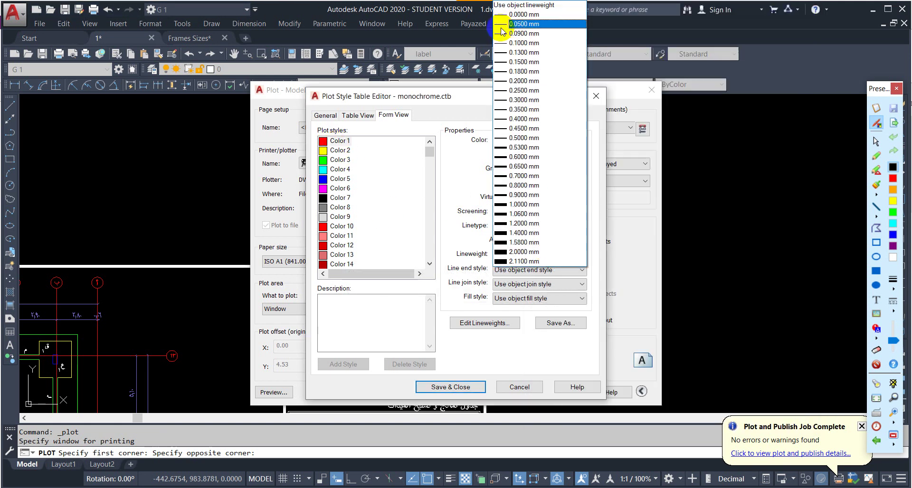
left_click(521, 44)
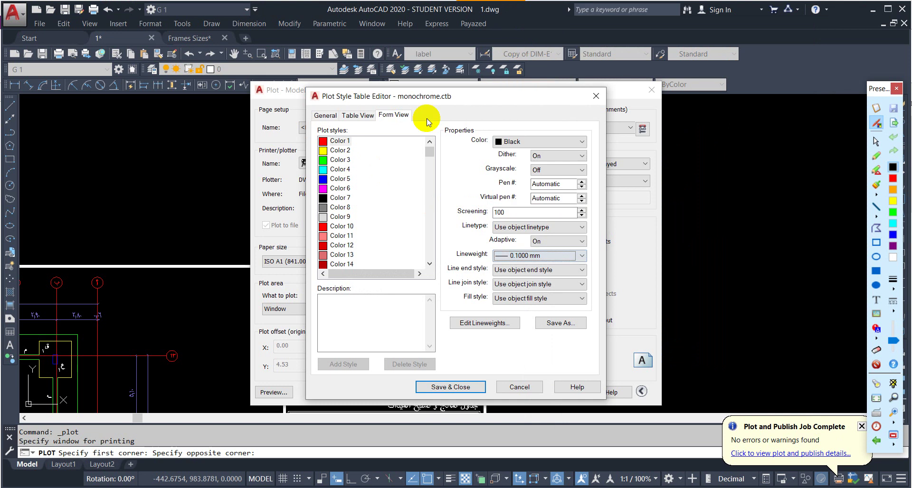
Check yellow's thickness in the captured table and set the Color 2 lineweight to 0.3500 mm
left_click(336, 151)
key("alt+Tab")
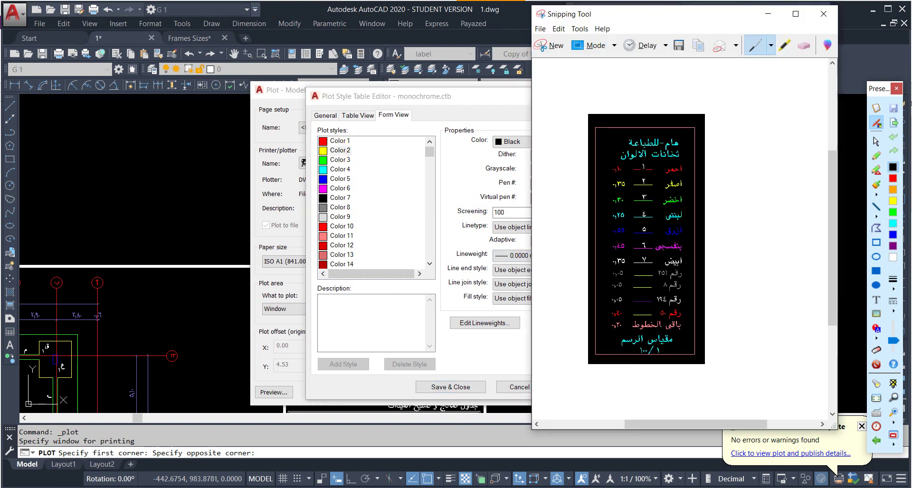
key("alt+Tab")
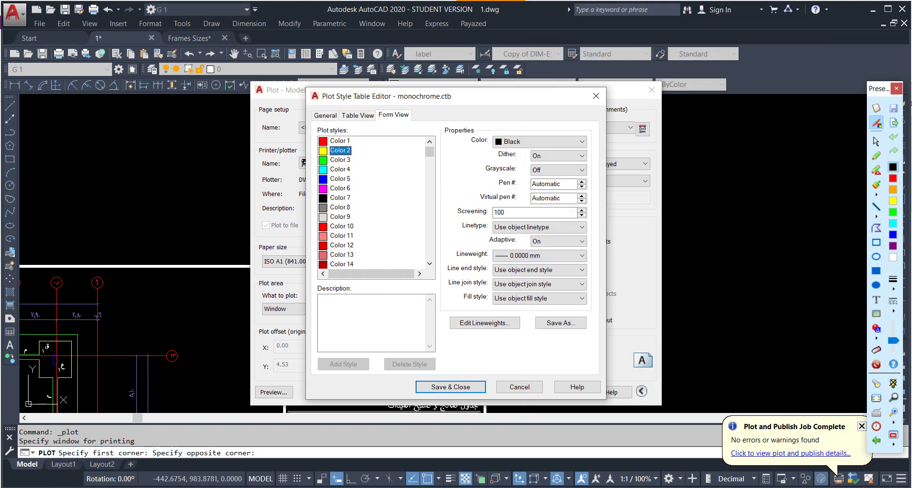
left_click(544, 257)
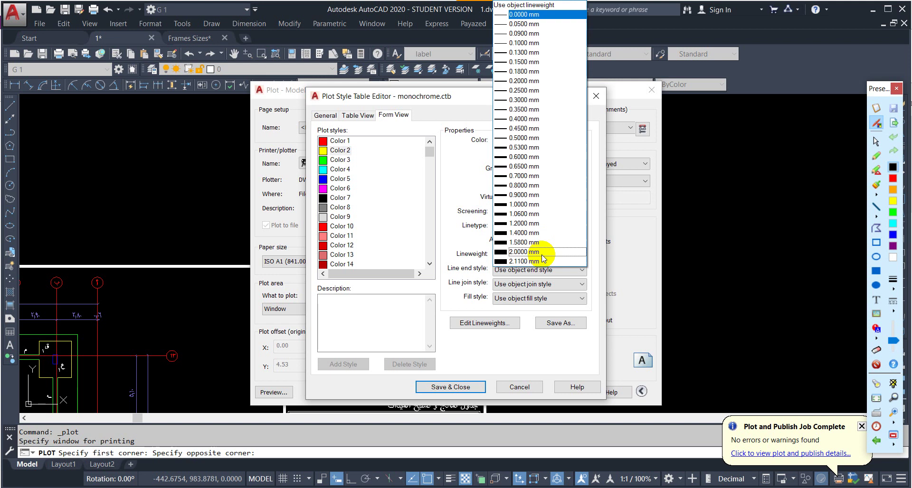
left_click(522, 109)
Check green's thickness in the captured table and set the Color 3 lineweight to 0.3000 mm
left_click(340, 160)
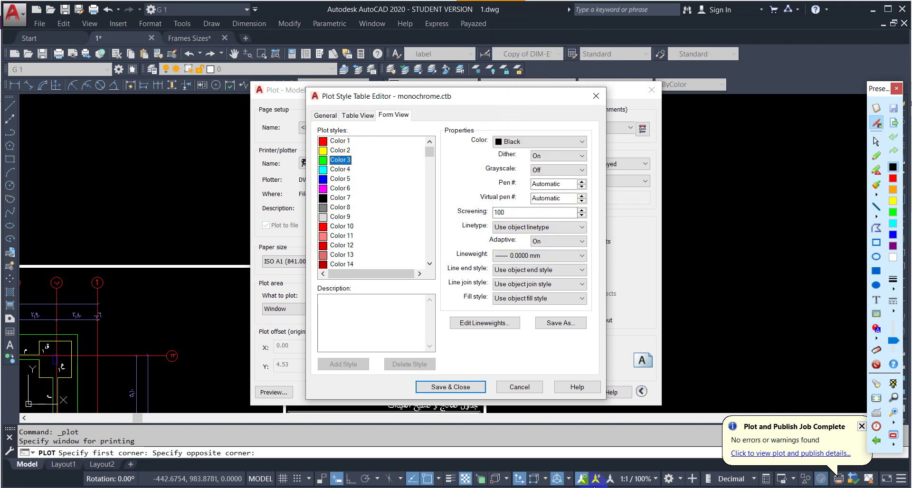
key("alt+Tab")
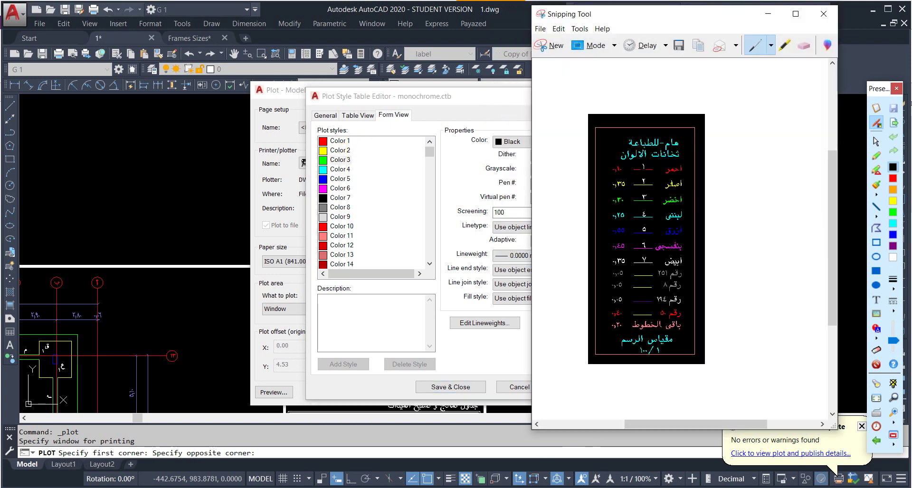
key("alt+Tab")
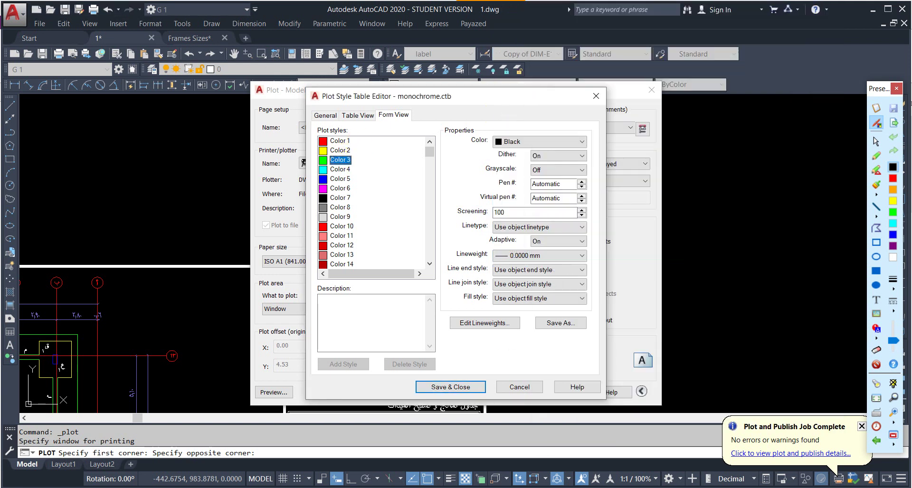
left_click(518, 257)
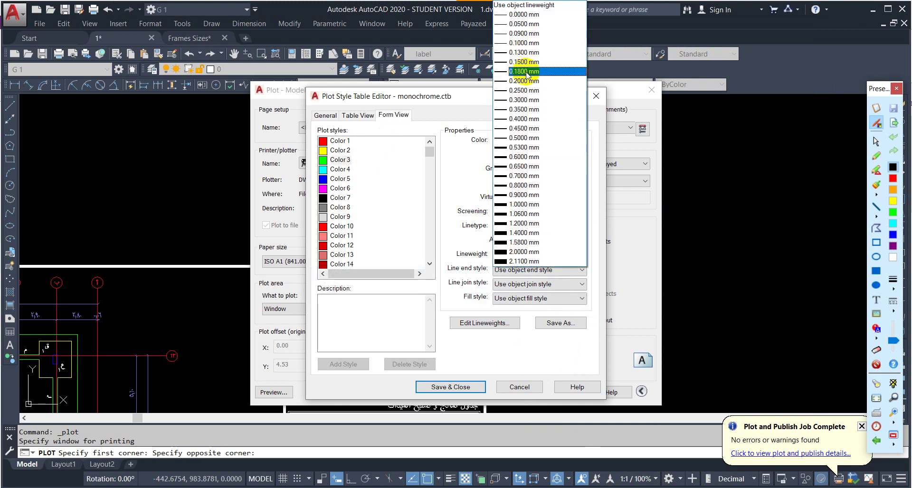
left_click(526, 98)
Check cyan's thickness in the captured table and set the Color 4 lineweight to 0.2500 mm
left_click(348, 170)
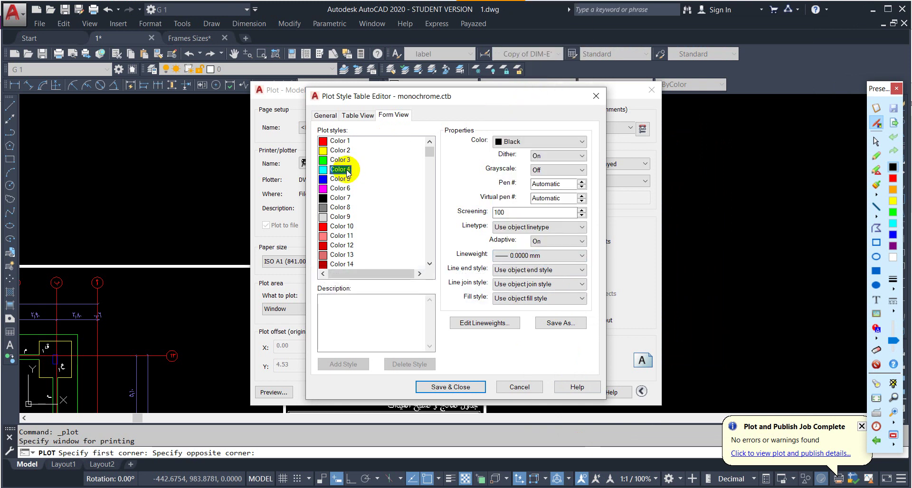
key("alt+Tab")
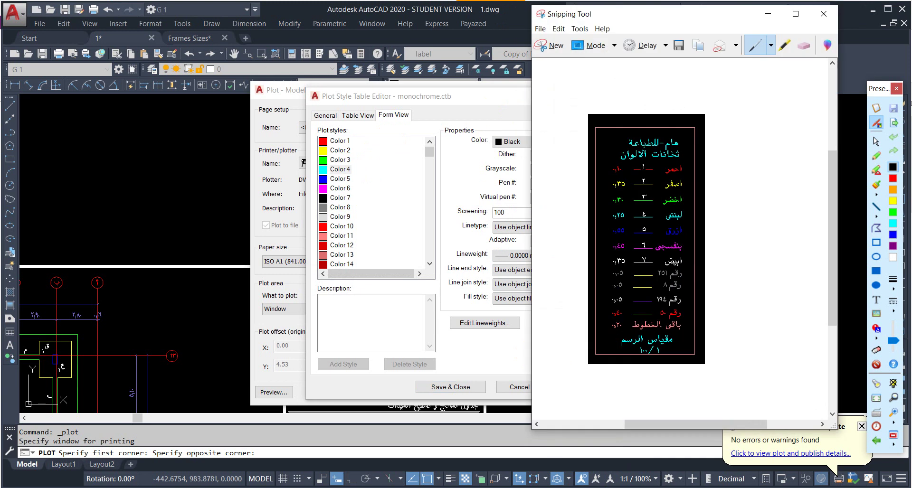
key("alt+Tab")
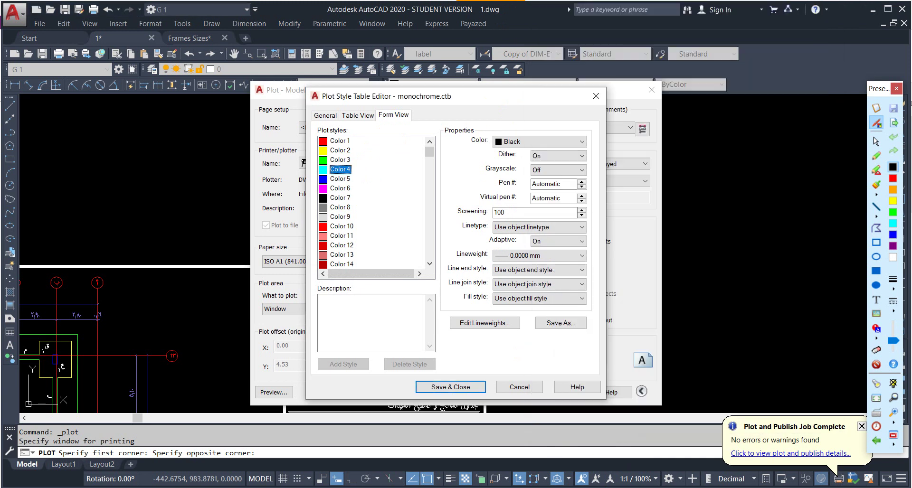
left_click(566, 256)
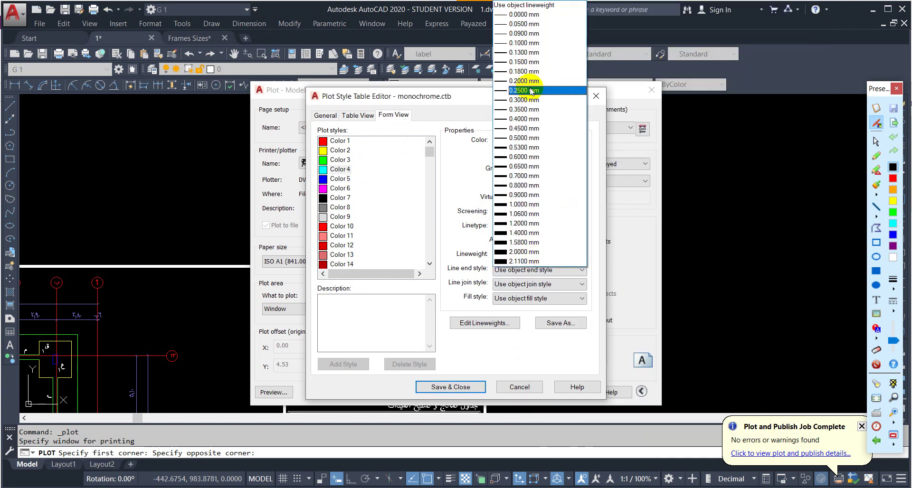
left_click(525, 90)
Check blue's thickness in the captured table and set the Color 5 lineweight to 0.5300 mm
left_click(334, 178)
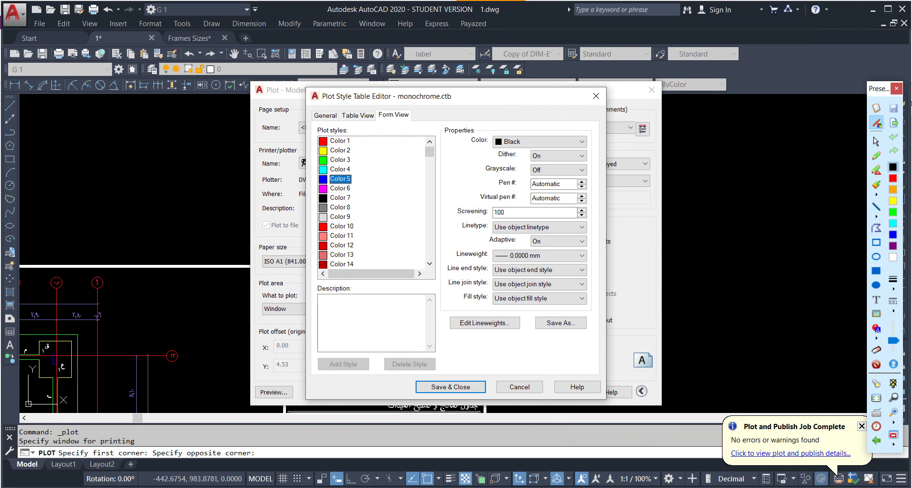
key("alt+Tab")
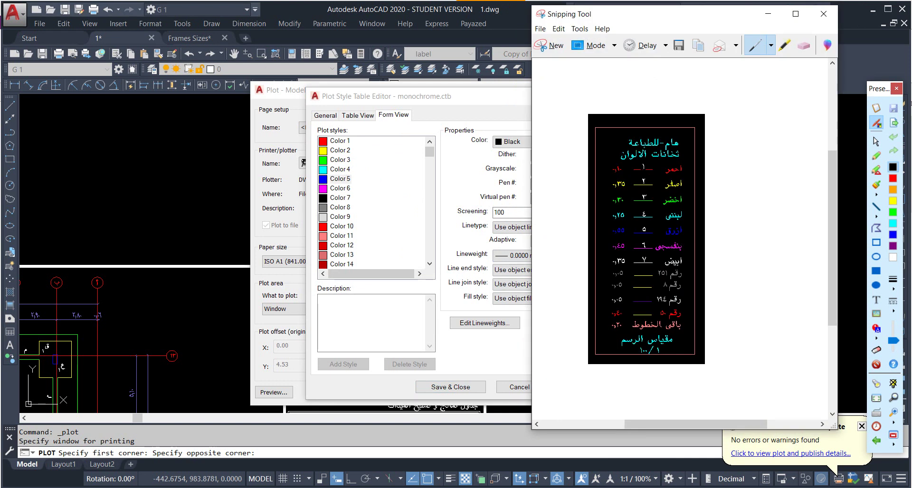
key("alt+Tab")
left_click(513, 255)
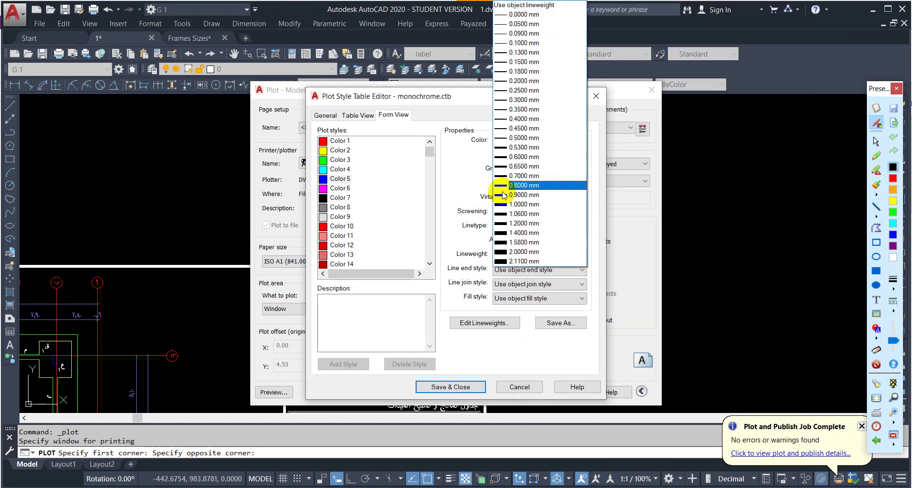
left_click(535, 151)
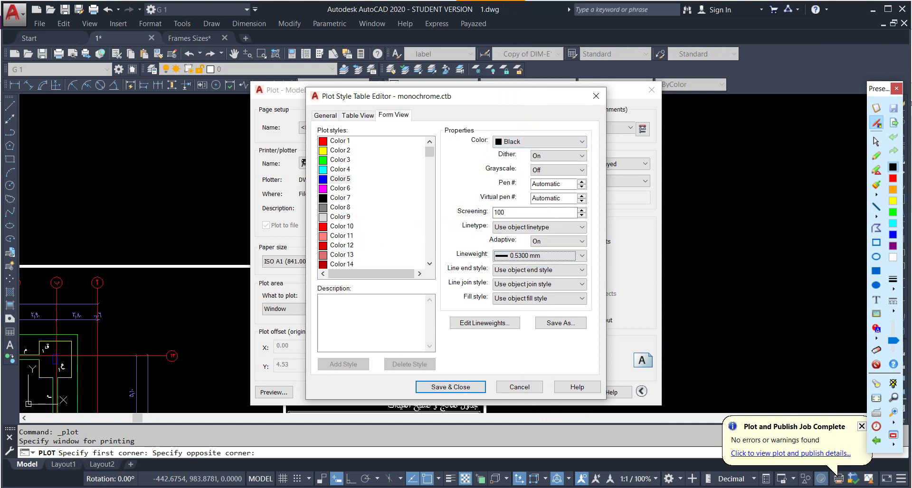
Check magenta's thickness in the captured table and set the Color 6 lineweight to 0.4500 mm
left_click(618, 487)
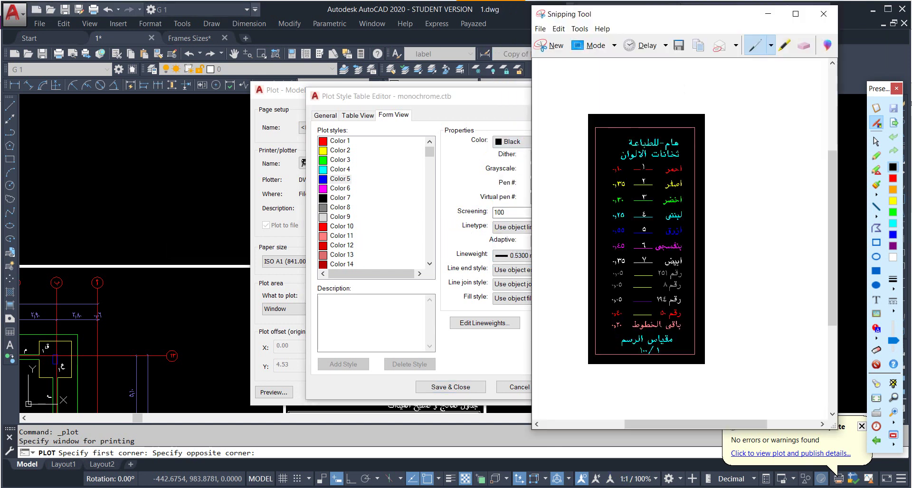
left_click(767, 13)
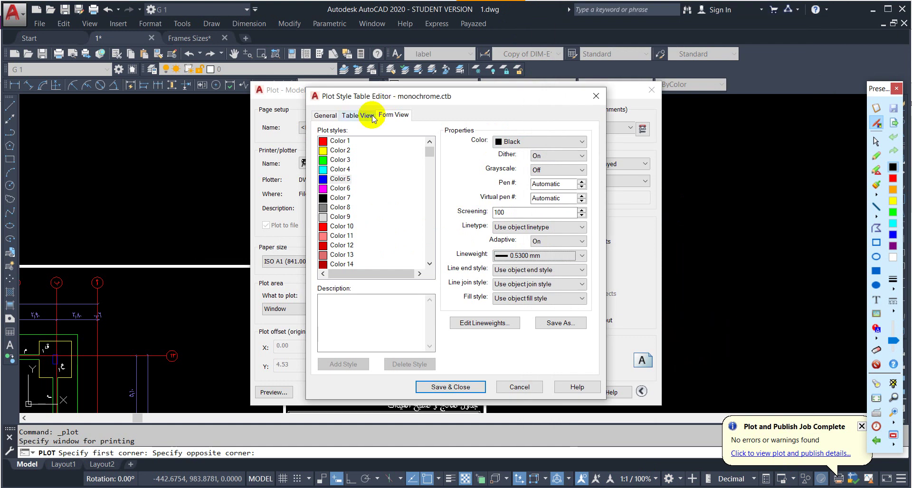
left_click(333, 188)
left_click(546, 255)
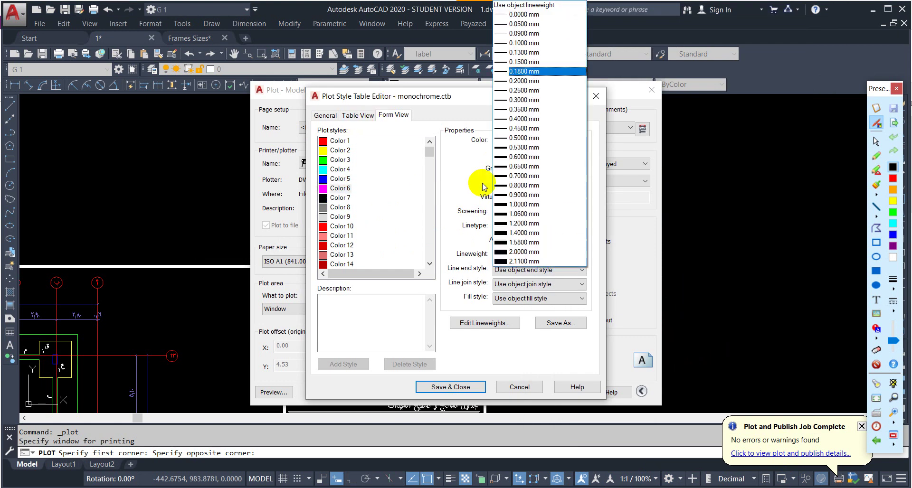
left_click(525, 128)
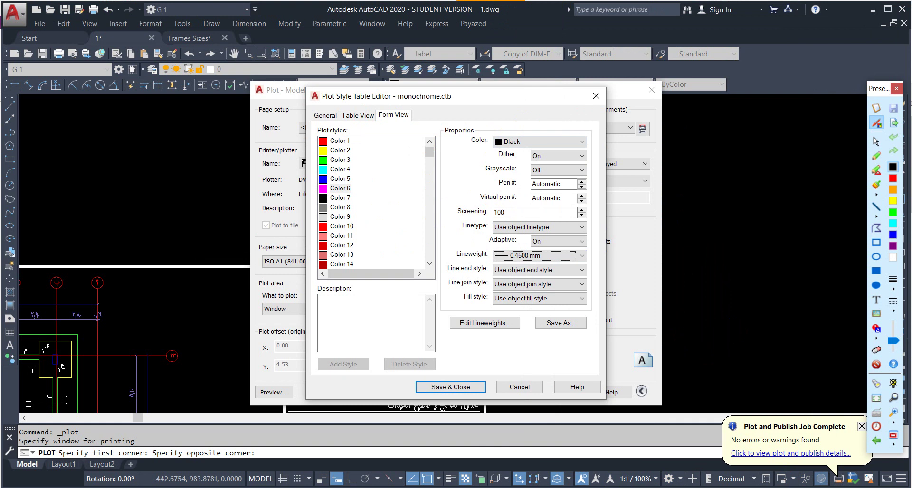
Check white's thickness in the captured table and set the Color 7 lineweight to 0.3500 mm
key("alt+Tab")
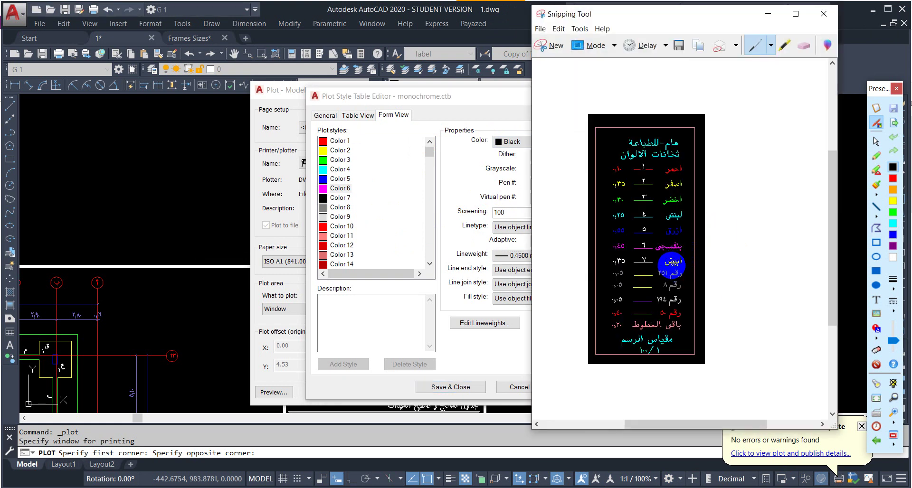
left_click(116, 116)
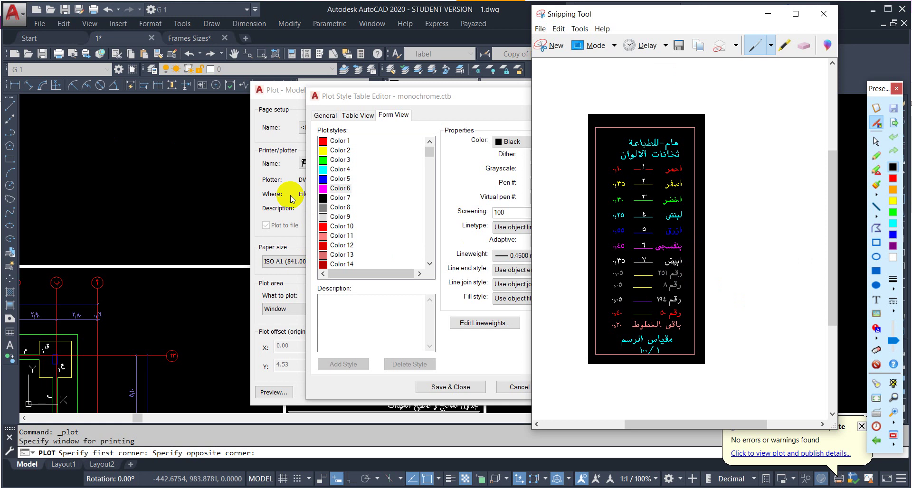
left_click(335, 198)
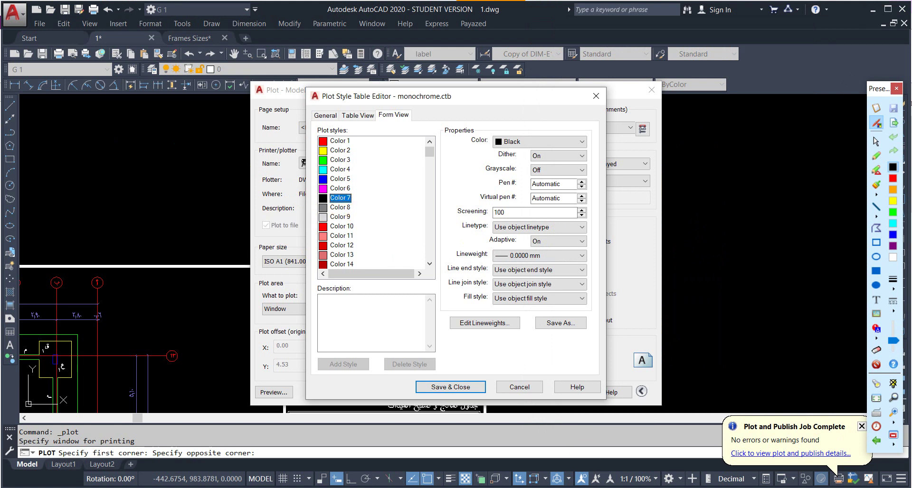
key("alt+Tab")
key("alt+Tab")
left_click(524, 228)
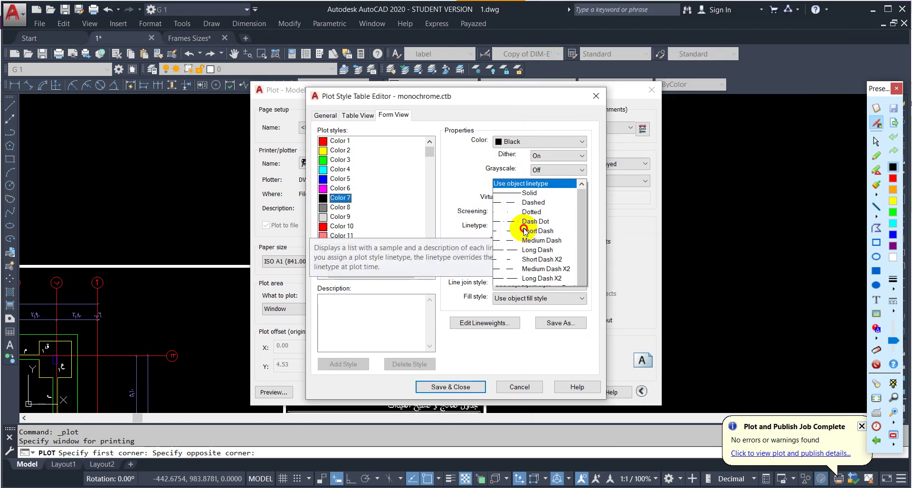
left_click(479, 246)
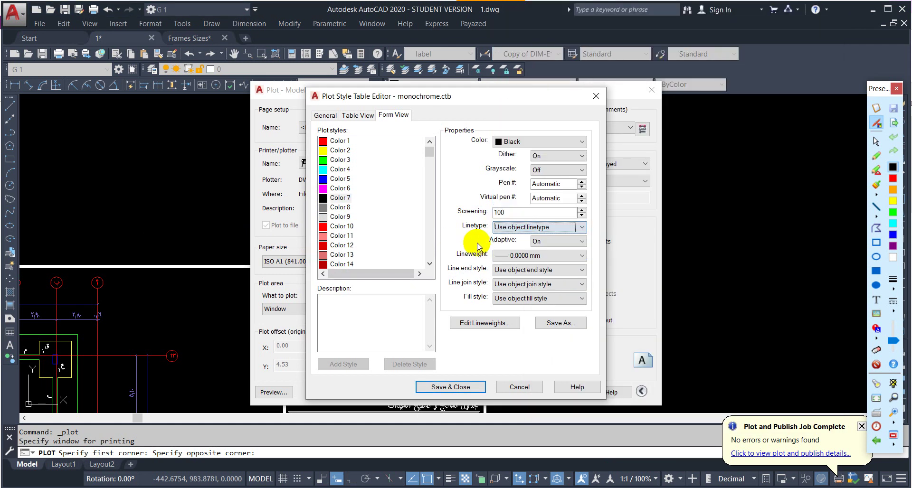
left_click(516, 258)
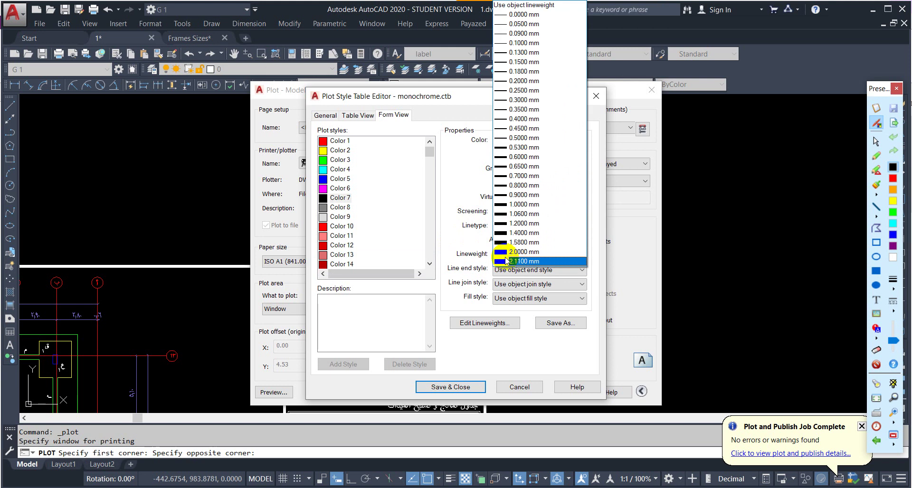
left_click(520, 107)
Look up colour number 251 in the captured table and set the Color 251 lineweight to 0.0500 mm
key("alt+Tab")
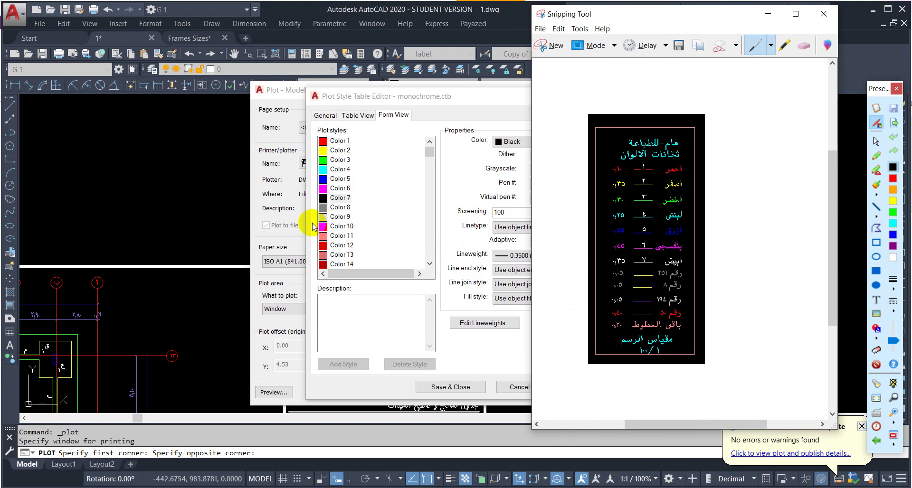
left_click(339, 234)
scroll(356, 250, "down", 2)
scroll(355, 250, "down", 20)
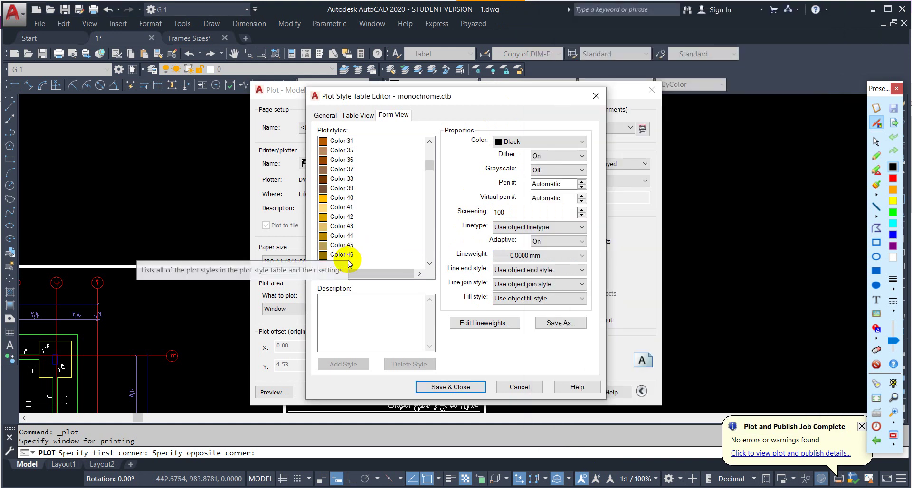
left_click_drag(430, 178, 418, 256)
left_click(344, 215)
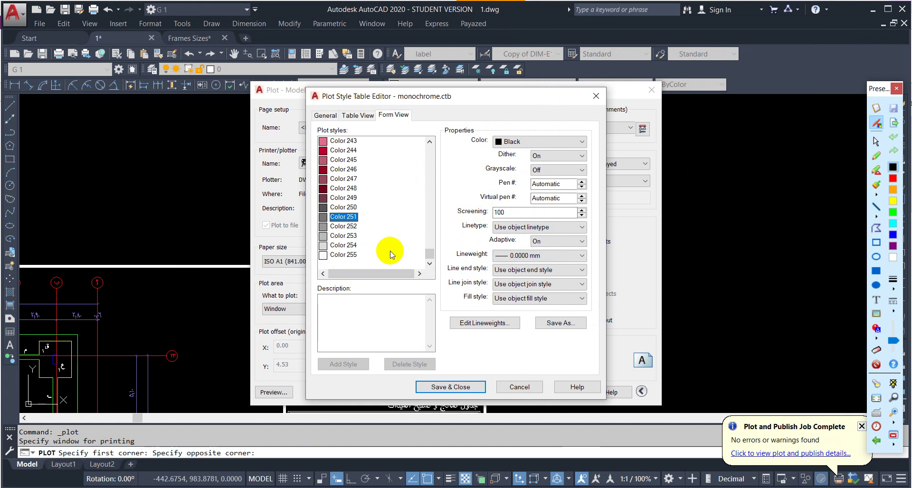
key("alt+Tab")
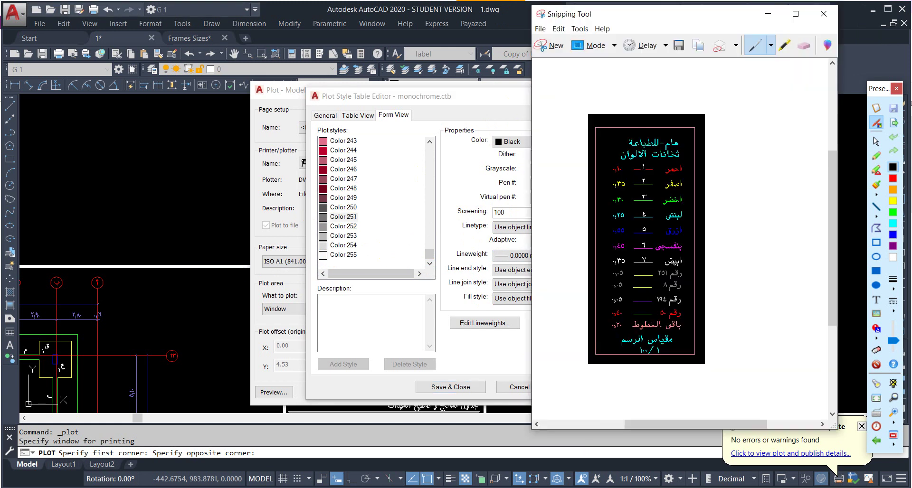
key("alt+Tab")
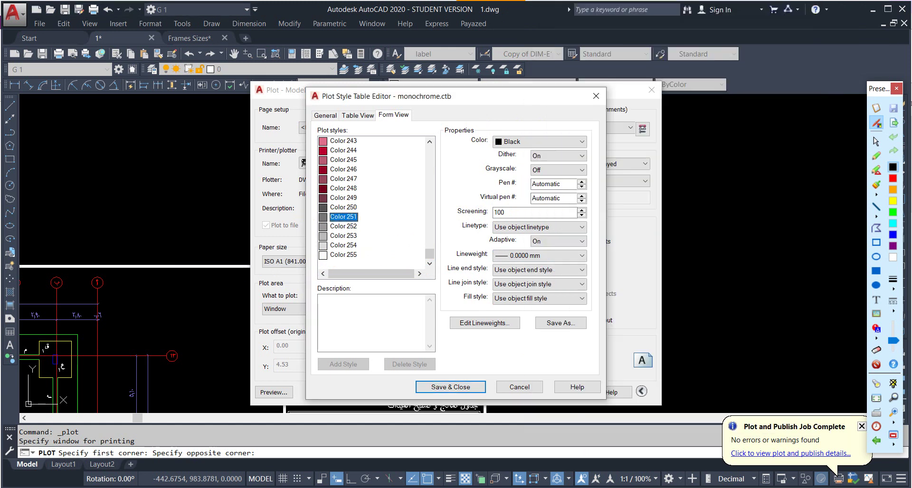
left_click(512, 256)
left_click(522, 24)
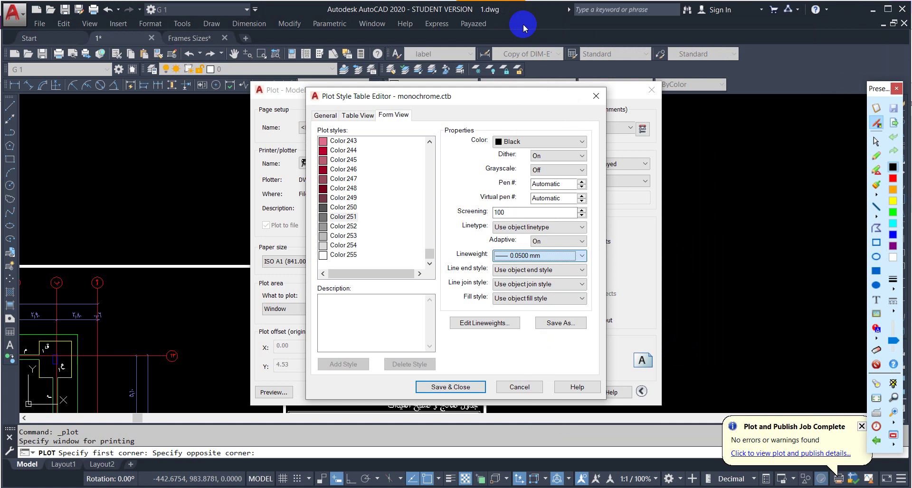
Look up colour number 8 in the captured table and set the Color 8 lineweight to 0.0500 mm
key("alt+Tab")
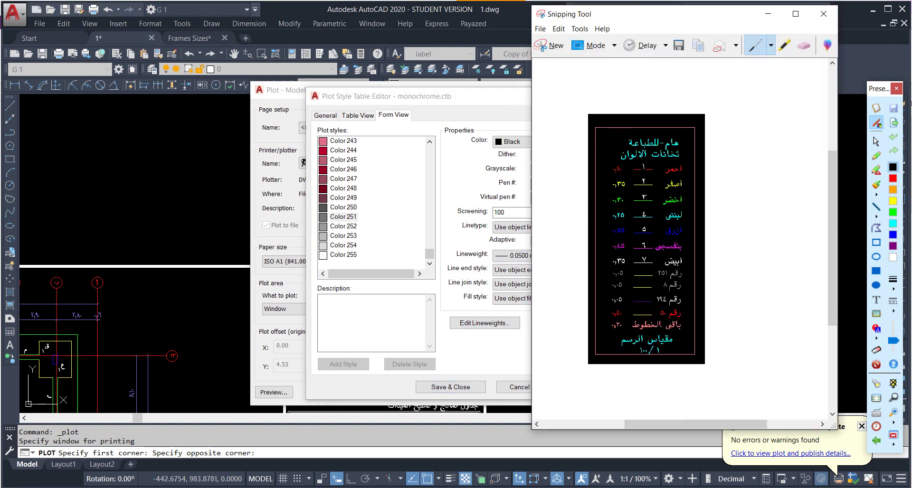
key("alt+Tab")
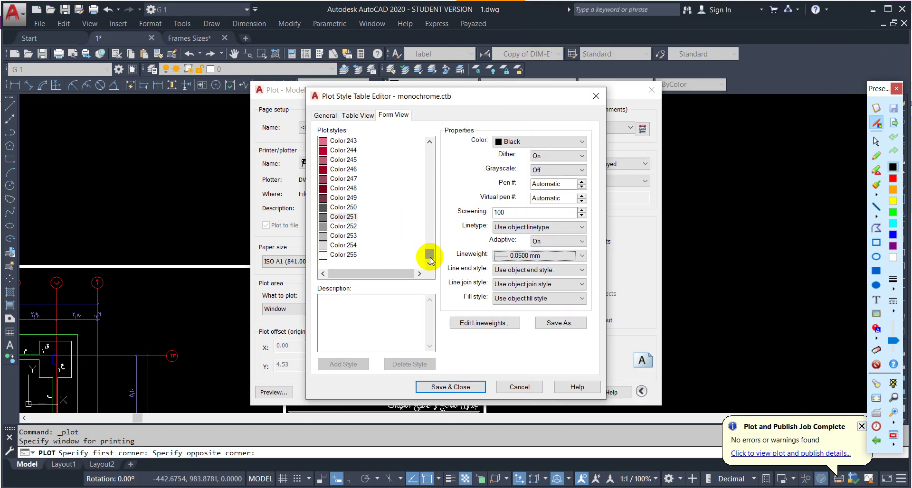
left_click_drag(428, 252, 423, 146)
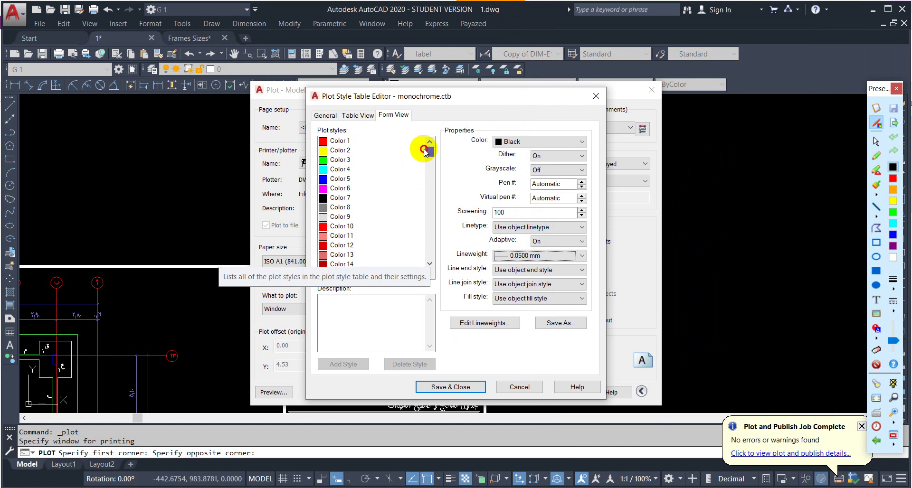
left_click(349, 207)
key("alt+Tab")
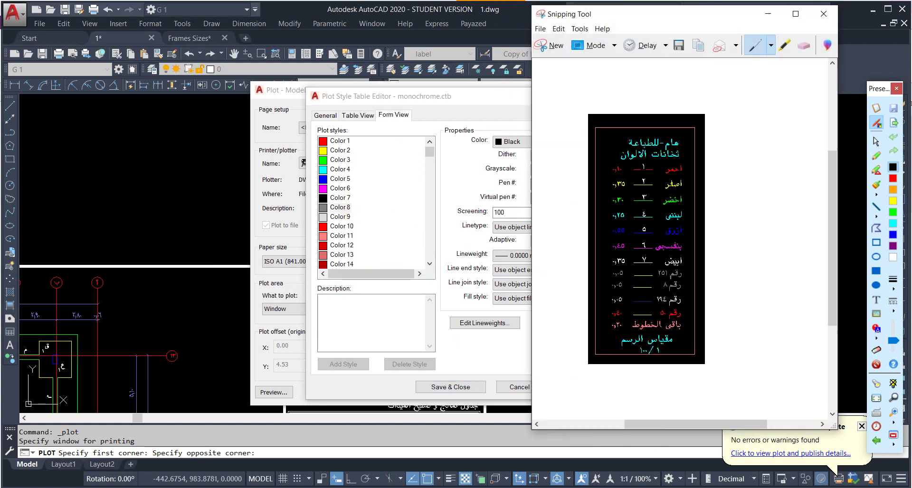
key("alt+Tab")
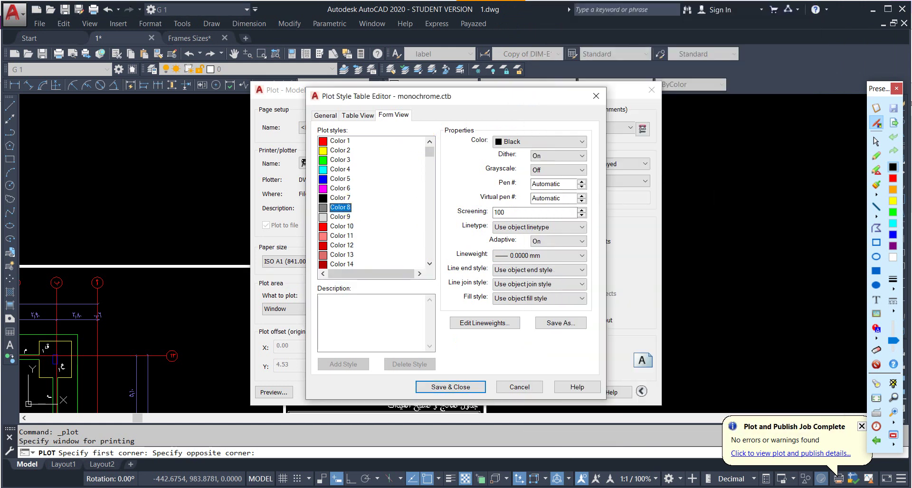
left_click(531, 255)
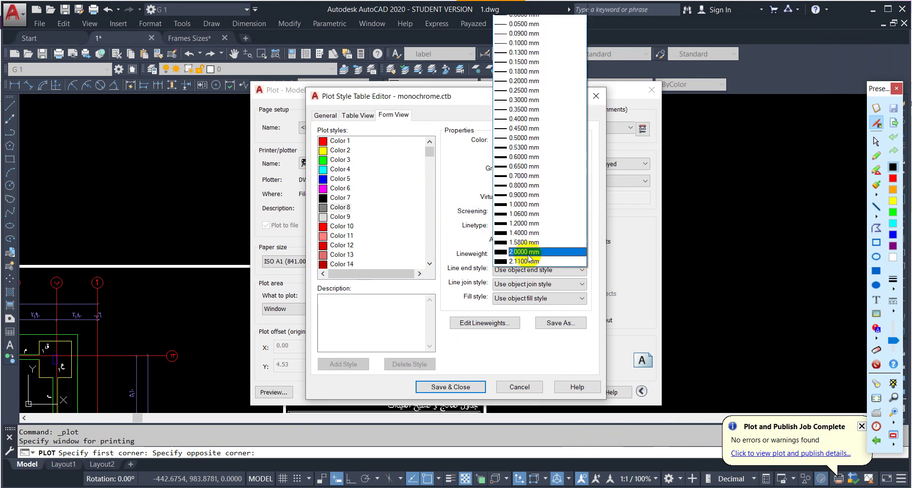
scroll(531, 190, "up", 5)
left_click(515, 31)
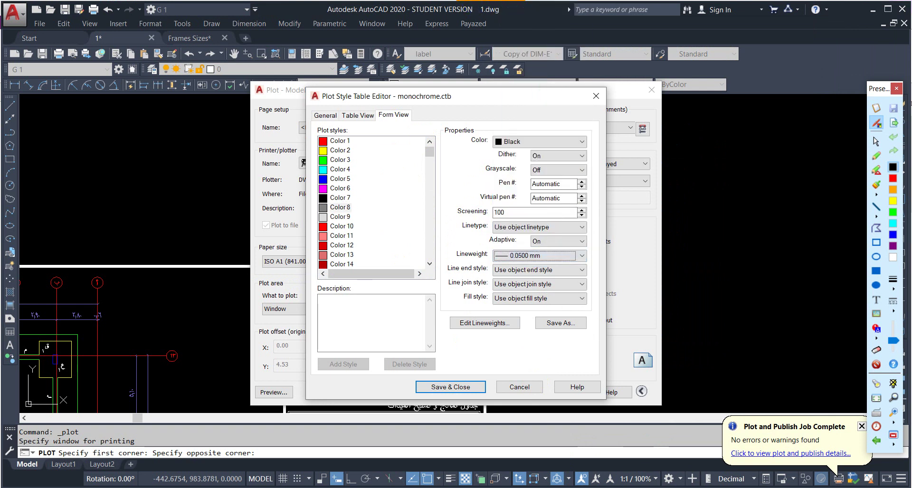
Look up colour number 194 in the captured table and set the Color 194 lineweight to 0.0500 mm
key("alt+Tab")
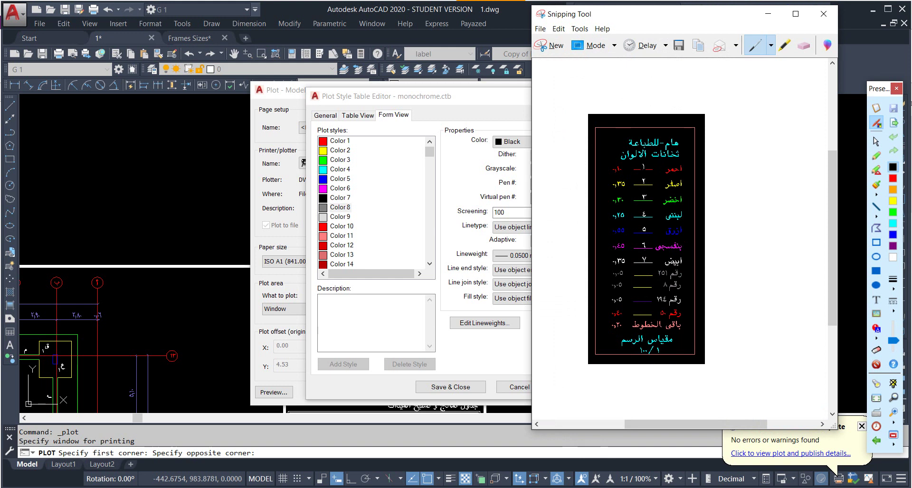
key("alt+Tab")
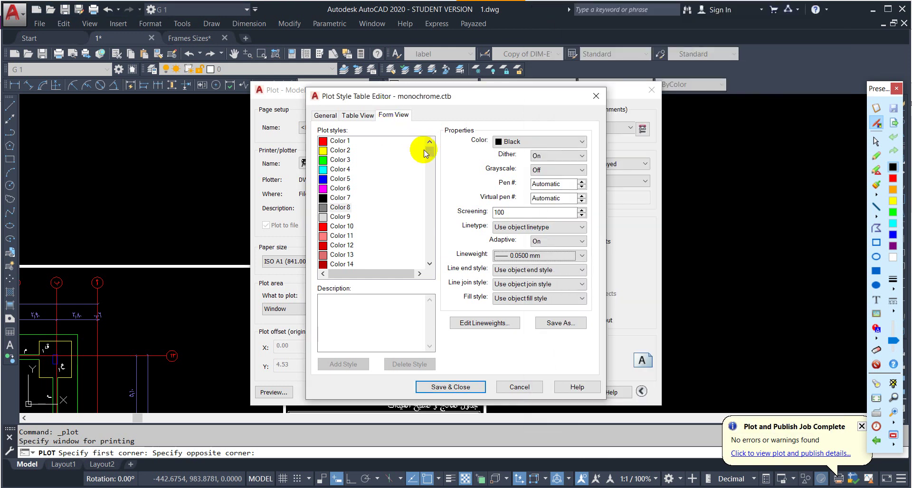
scroll(411, 189, "down", 20)
scroll(411, 190, "down", 20)
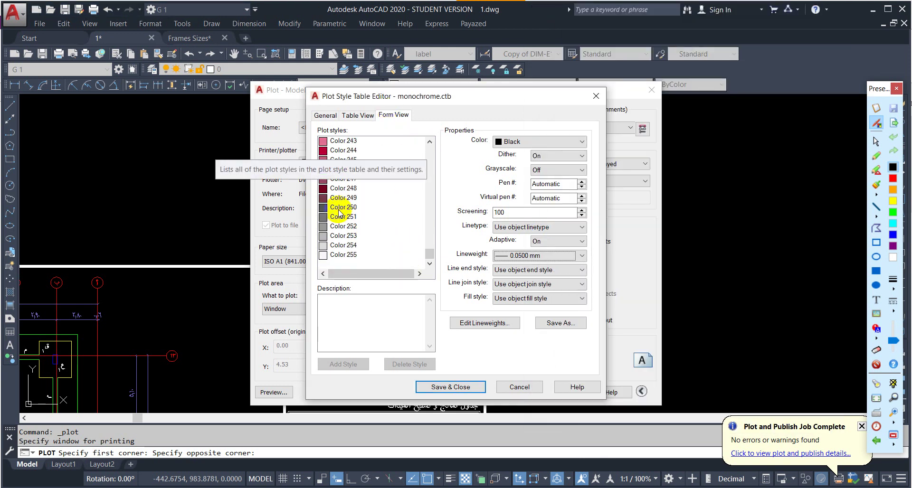
scroll(339, 213, "up", 14)
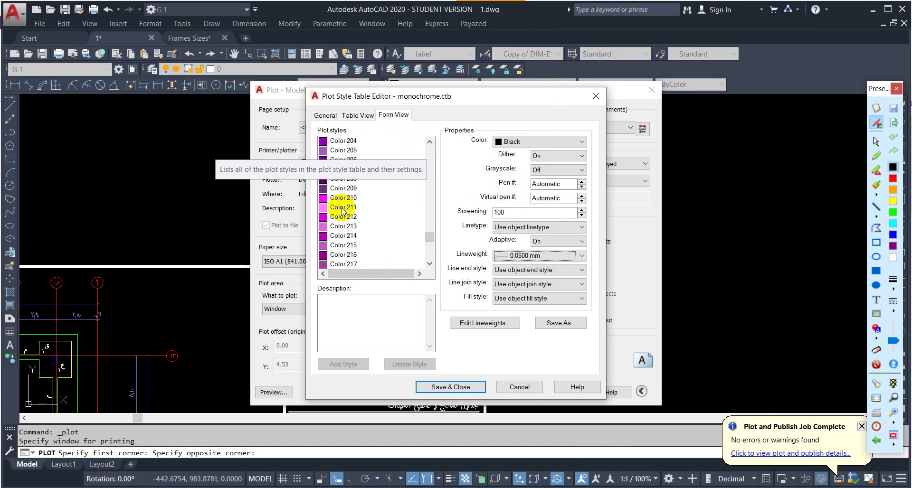
scroll(342, 212, "up", 2)
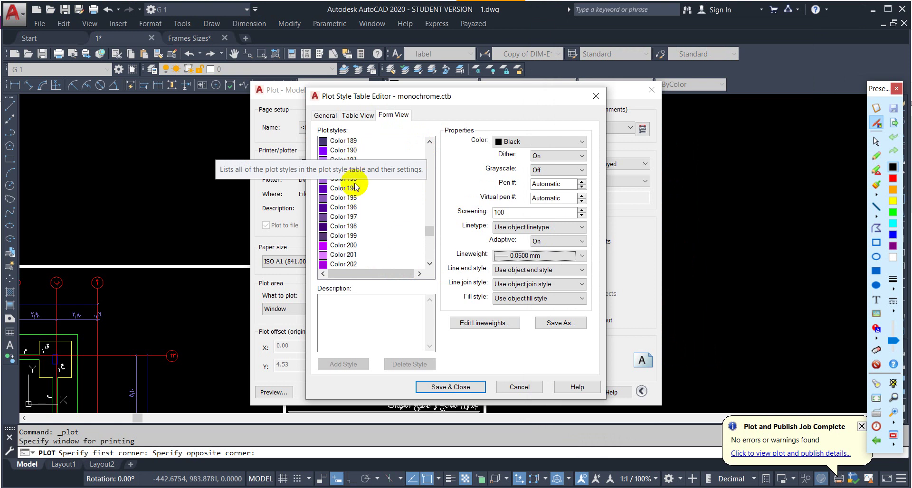
left_click(352, 189)
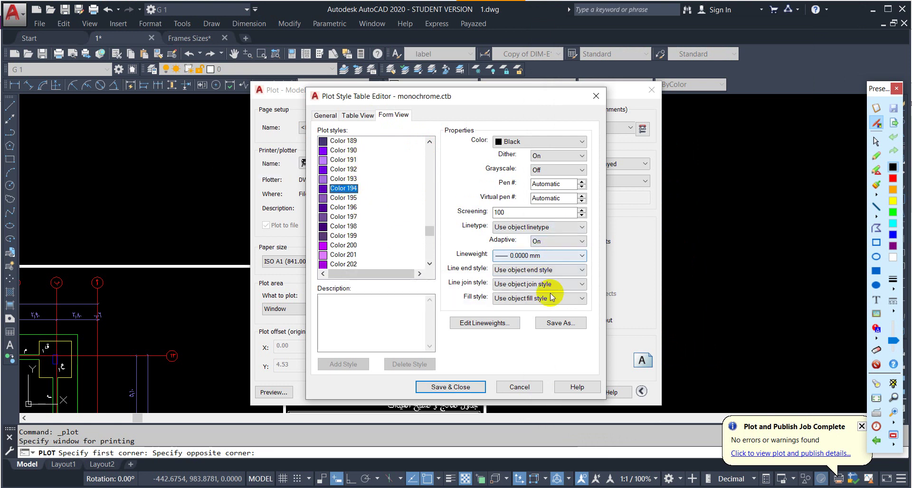
key("alt+Tab")
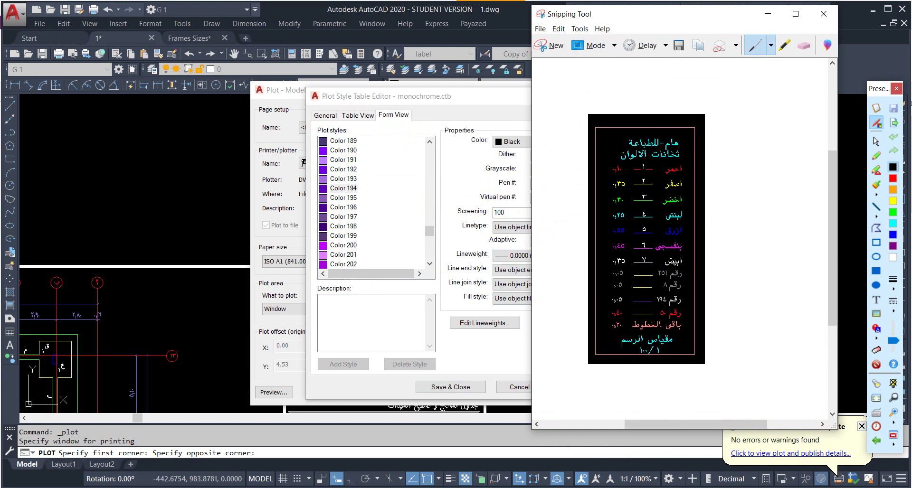
key("alt+Tab")
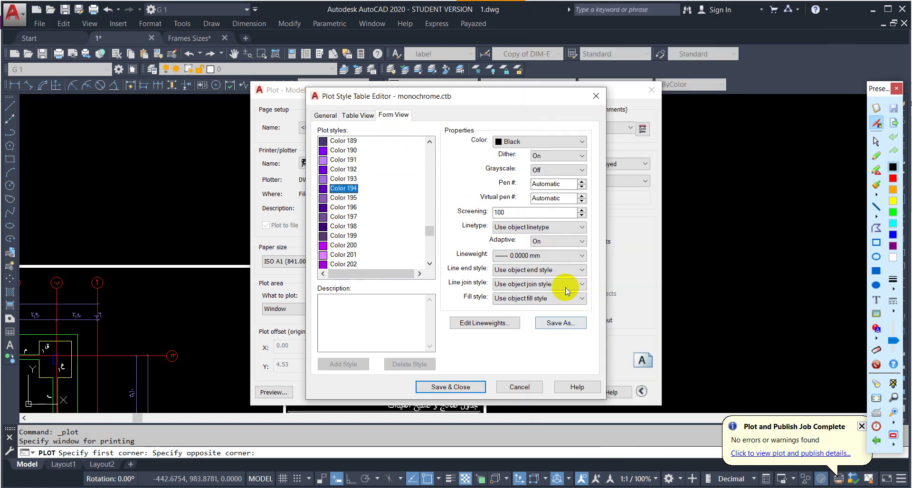
left_click(549, 258)
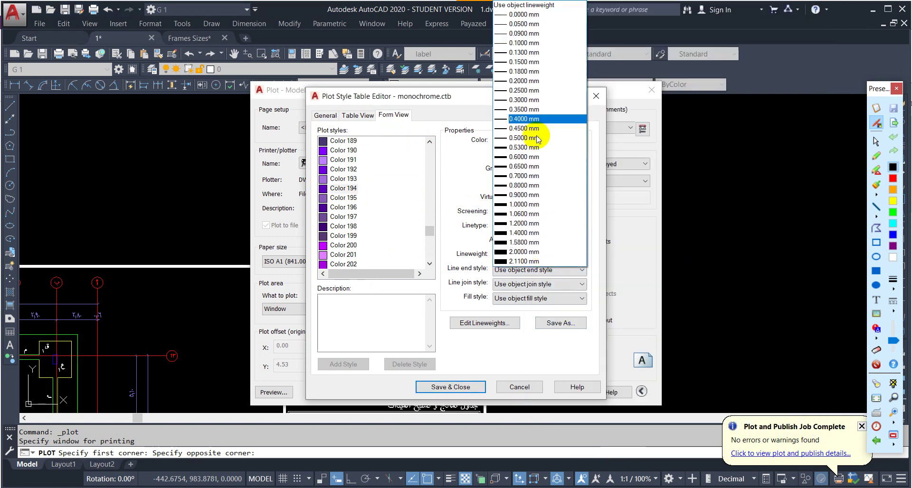
left_click(528, 26)
Look up colour number 50 in the captured table and set the Color 50 lineweight to 0.4000 mm
key("alt+Tab")
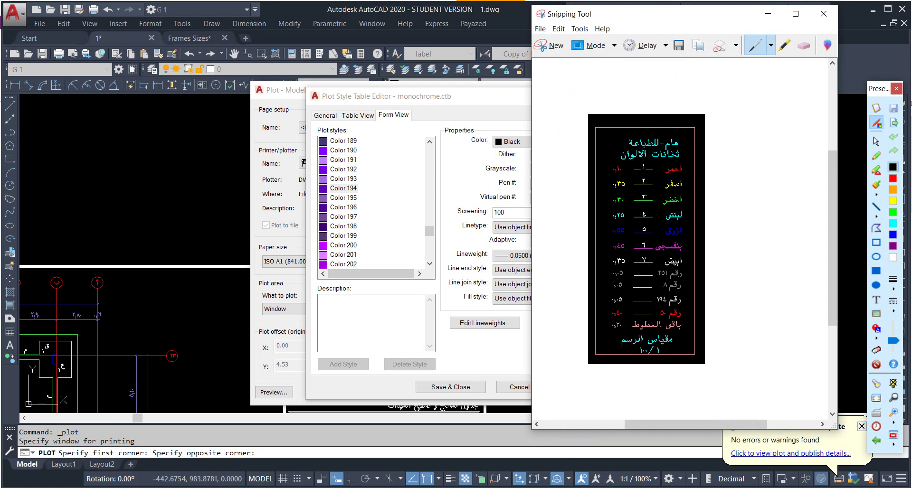
key("alt+Tab")
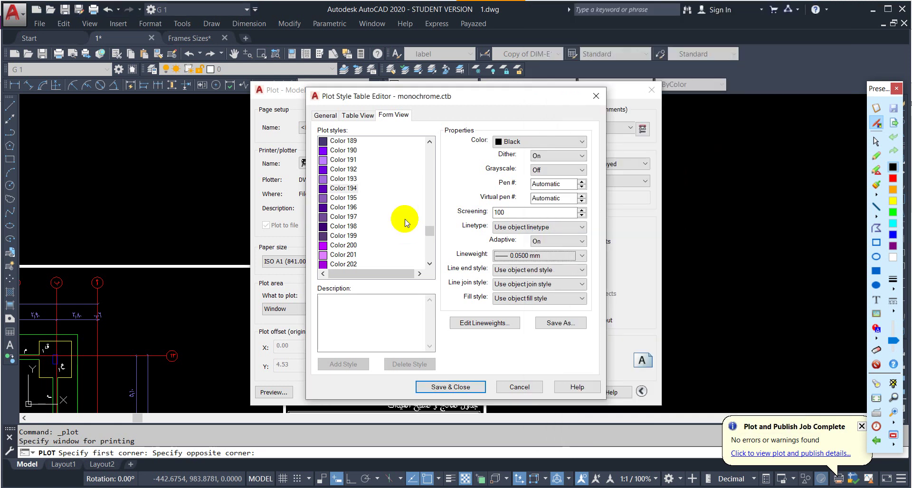
left_click_drag(429, 228, 428, 171)
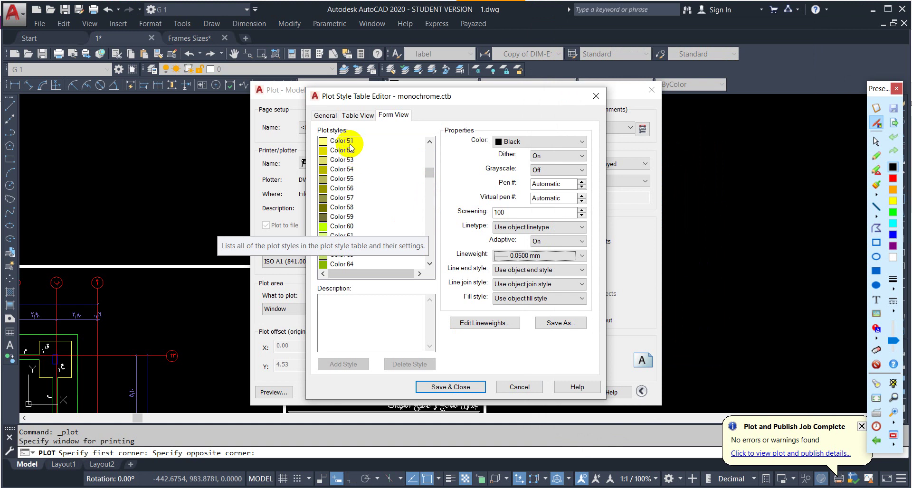
scroll(352, 152, "up", 1)
left_click(341, 160)
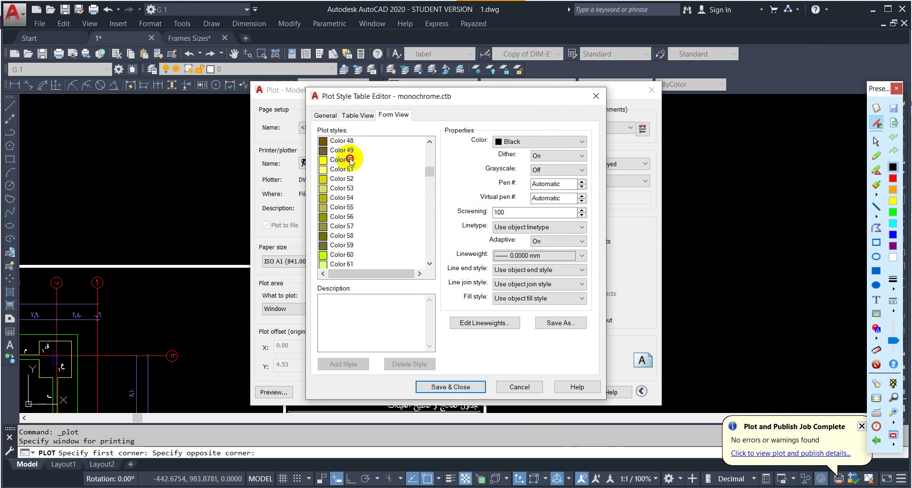
left_click(540, 256)
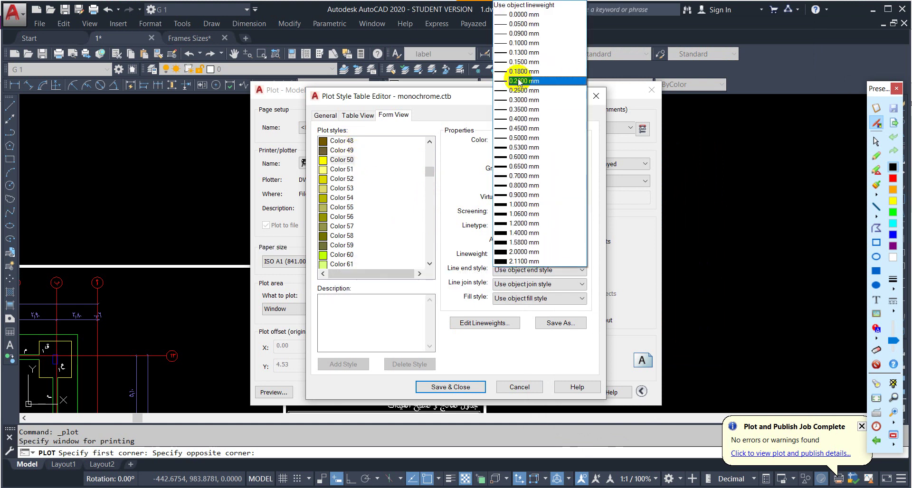
left_click(524, 119)
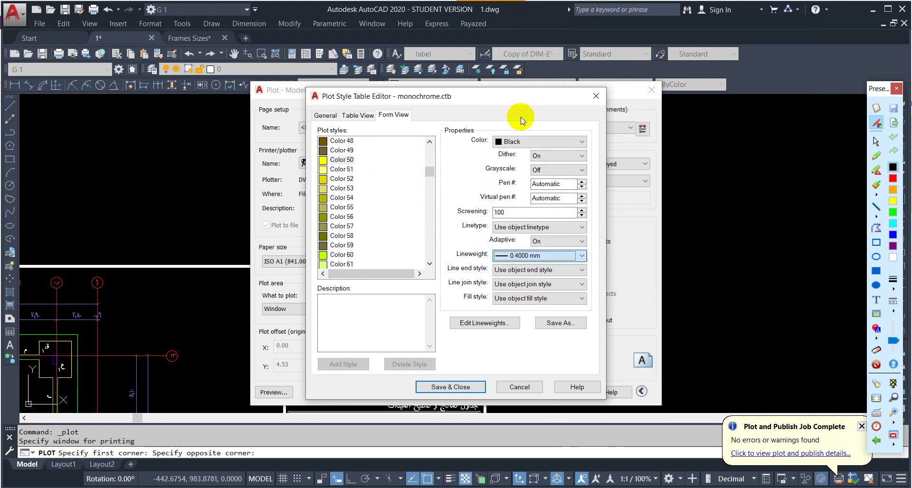
Recheck the captured thickness table, then save the edited plot styles as "civil academy scale 1-100" and close the editor
key("alt+Tab")
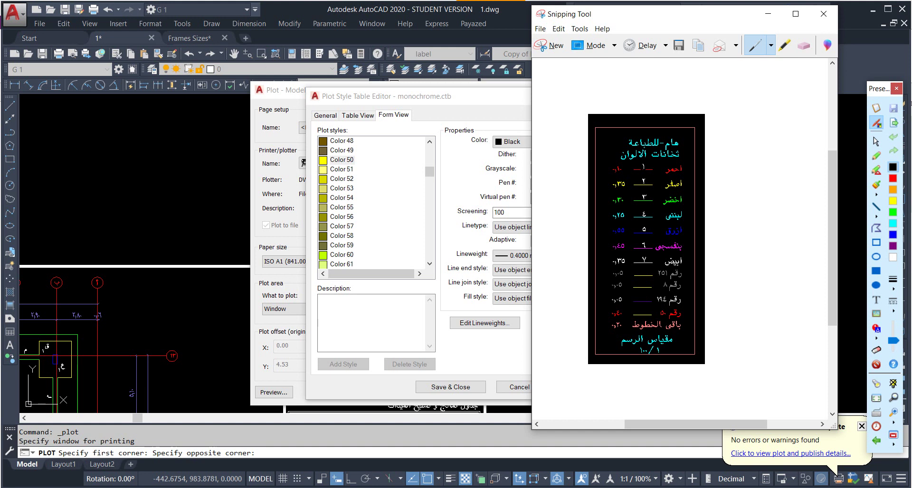
left_click(573, 479)
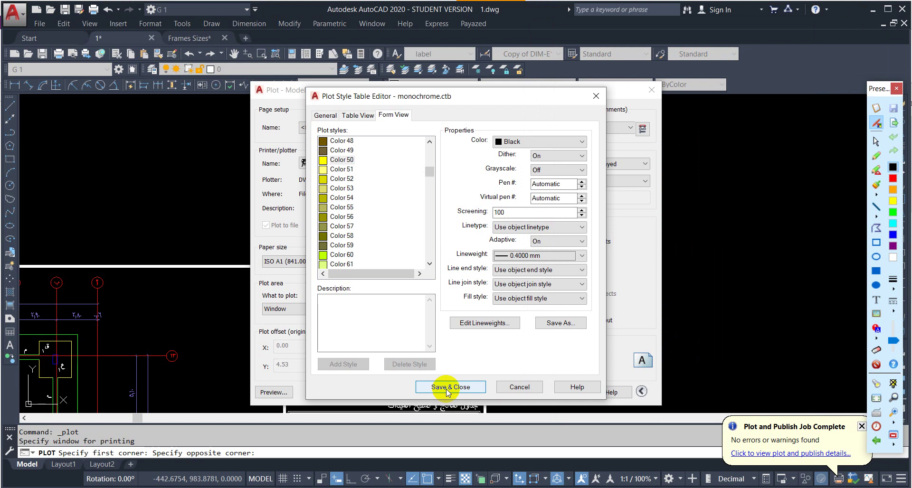
left_click(561, 323)
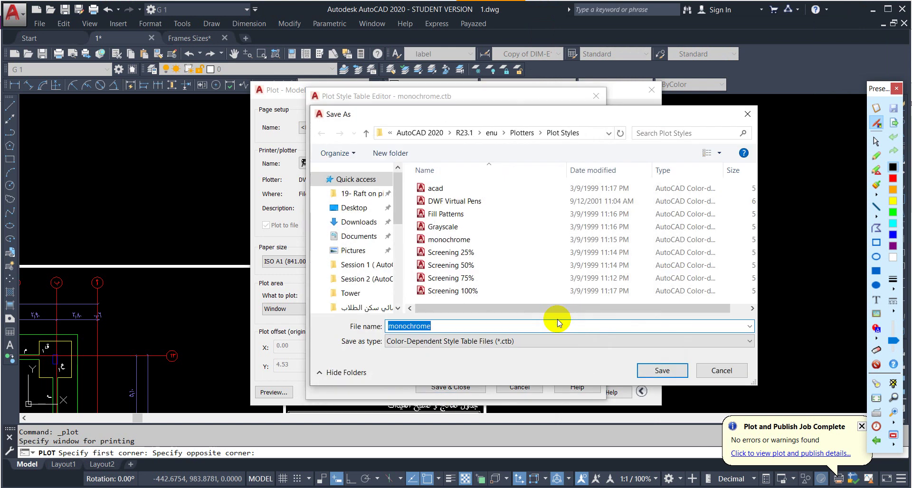
type("civil ac")
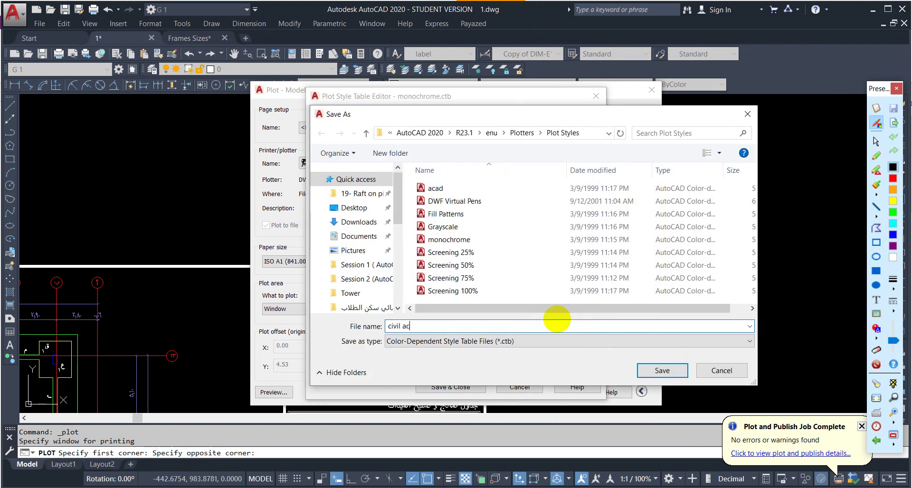
type("ademy scale 1")
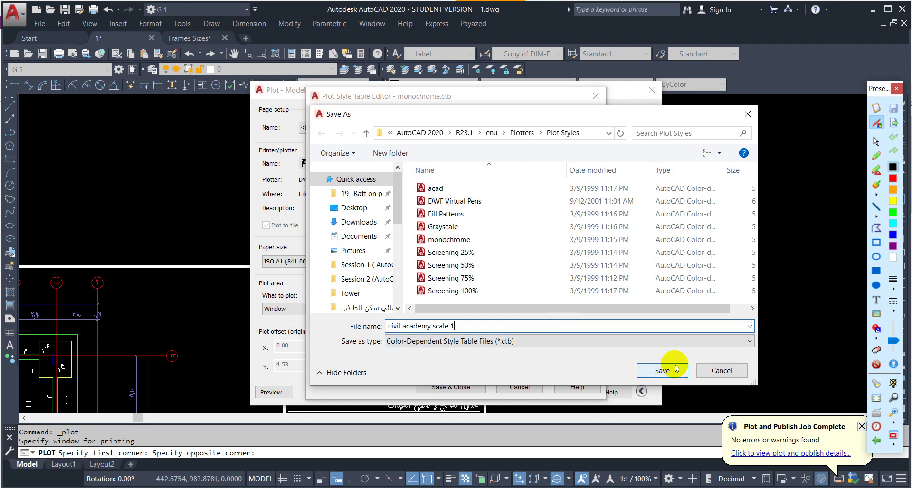
type("00")
left_click(677, 369)
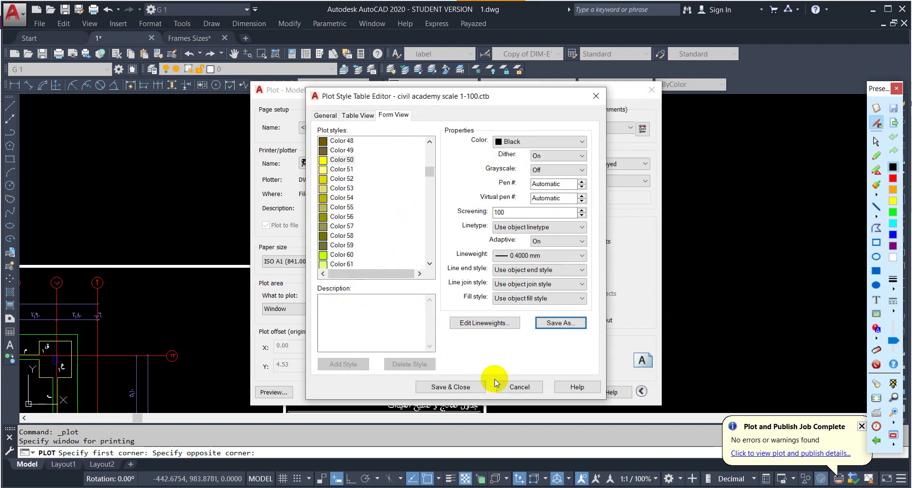
left_click(459, 387)
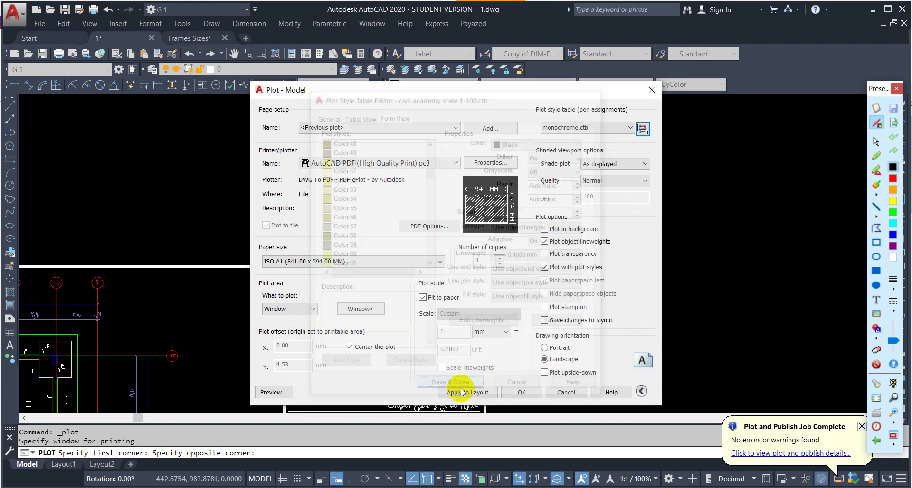
Assign civil academy scale 1-100.ctb to all layouts and plot the sheet to a PDF named "final"
left_click(620, 123)
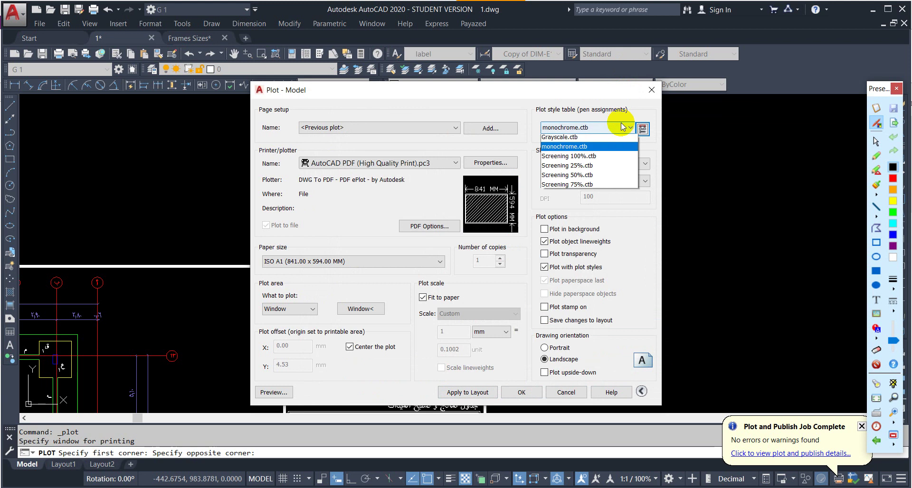
left_click(572, 161)
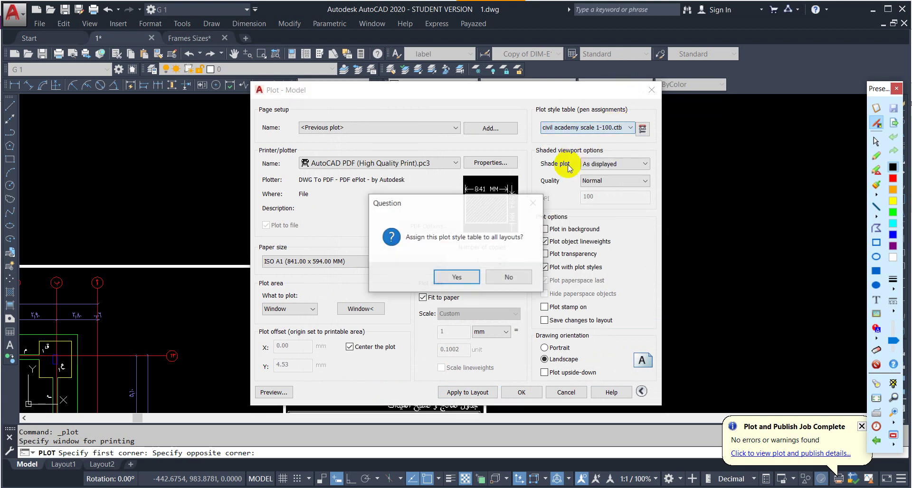
left_click(460, 276)
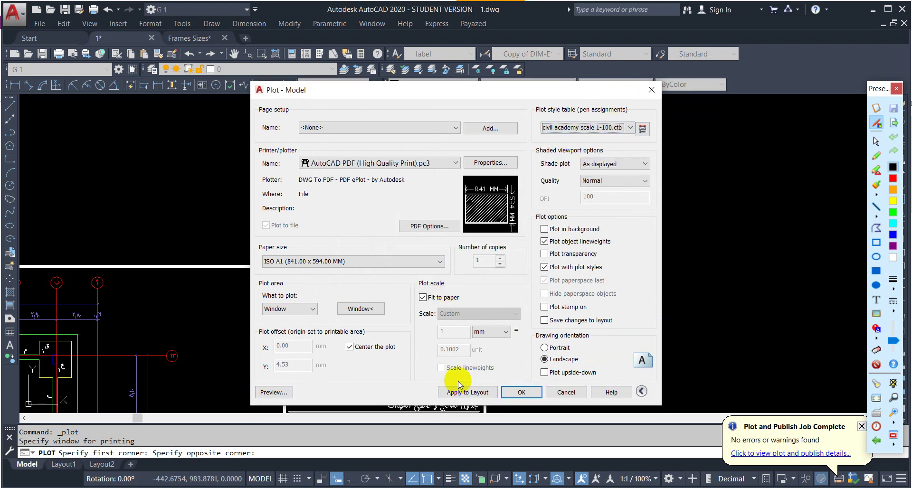
left_click(525, 392)
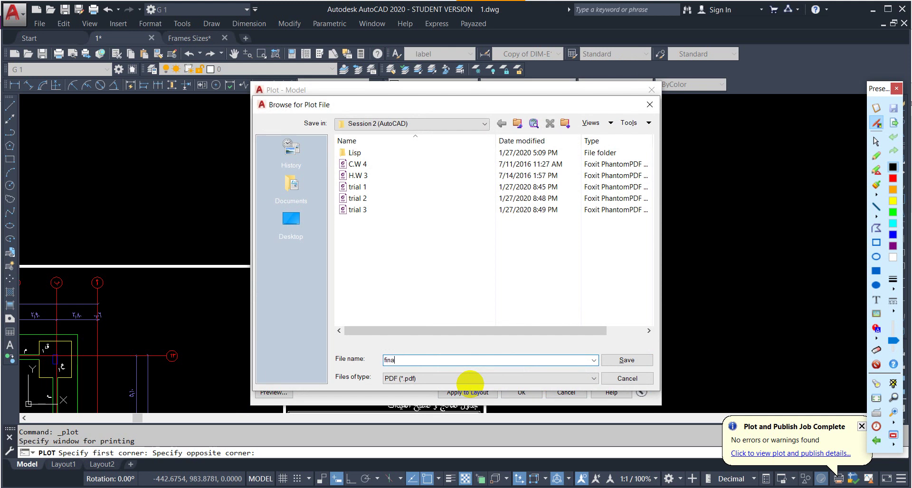
key("Return")
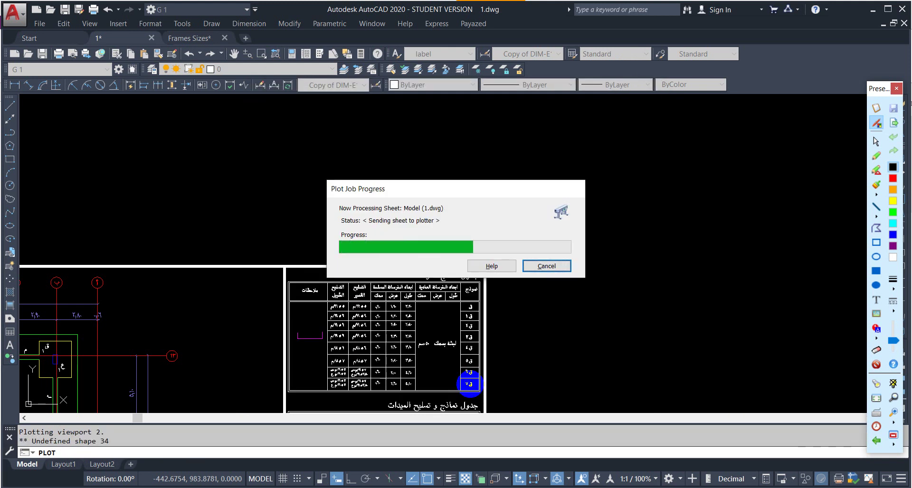
In Foxit PhantomPDF, examine the line thicknesses of the foundations plan in final.pdf and compare them with trial 3.pdf
key("ctrl+2")
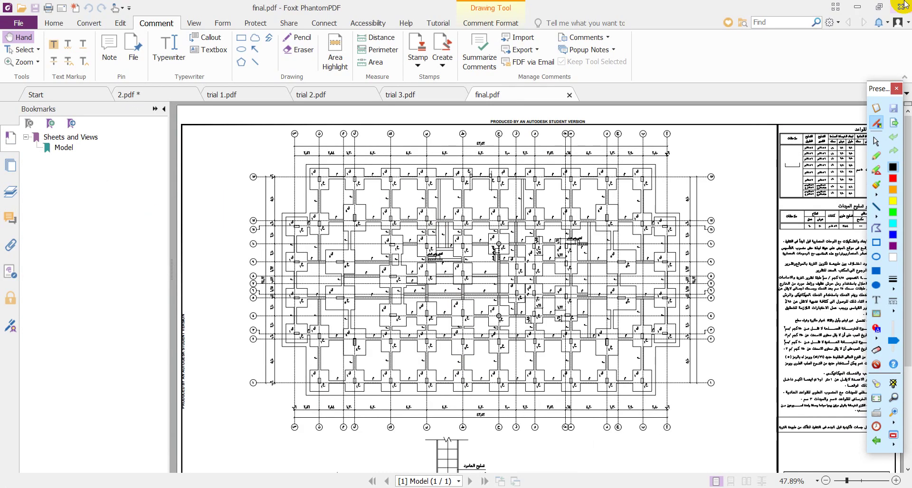
left_click(164, 109)
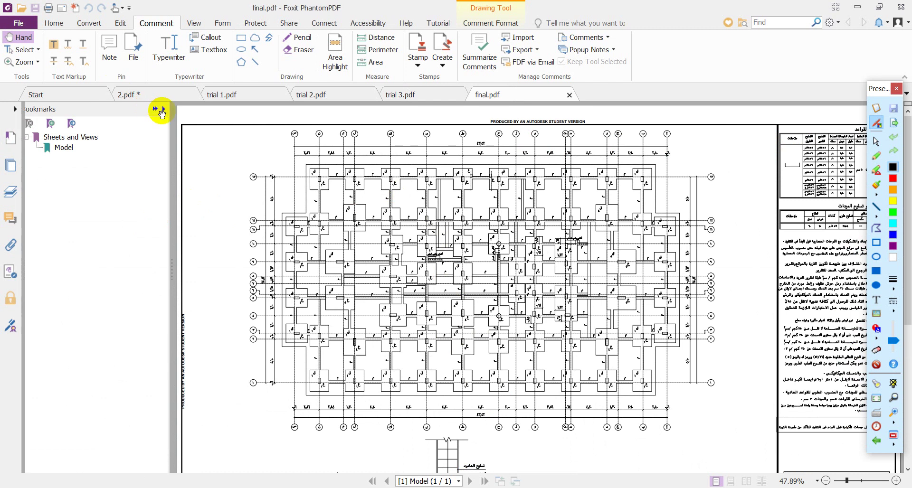
left_click(433, 96)
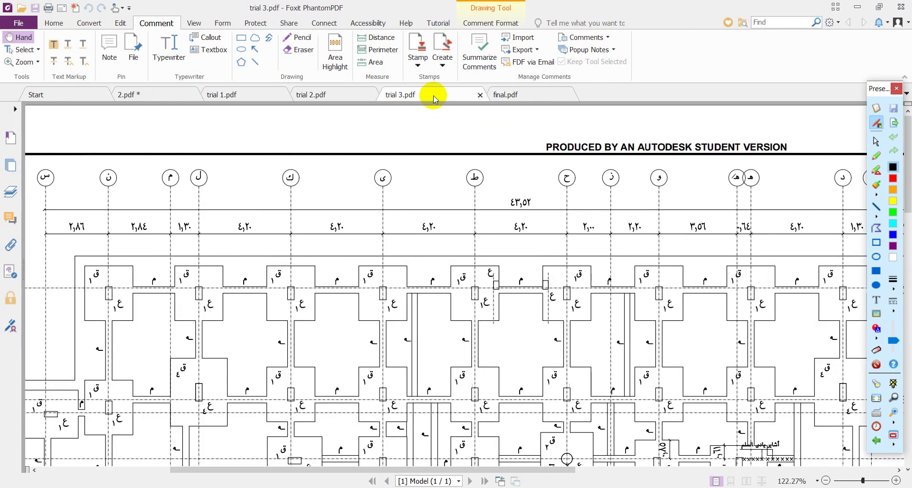
left_click(515, 94)
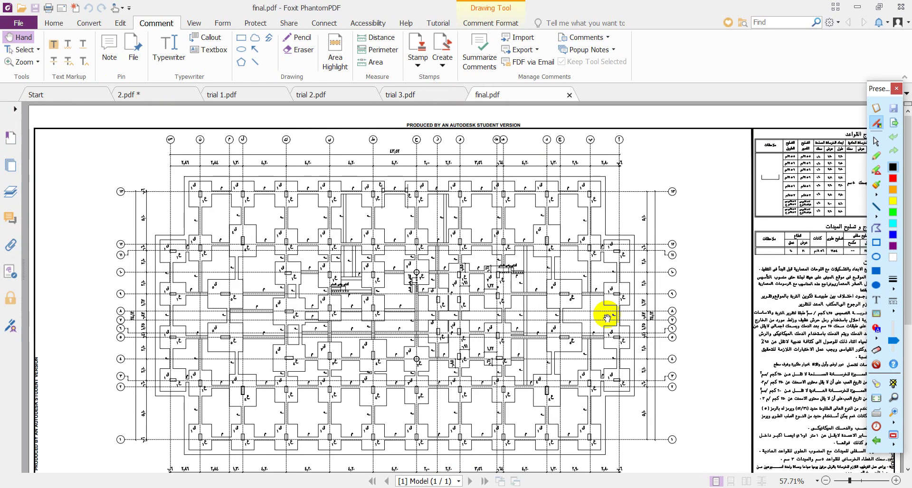
mouse_move(850, 481)
left_mouse_down()
mouse_move(871, 481)
mouse_move(861, 481)
left_mouse_up()
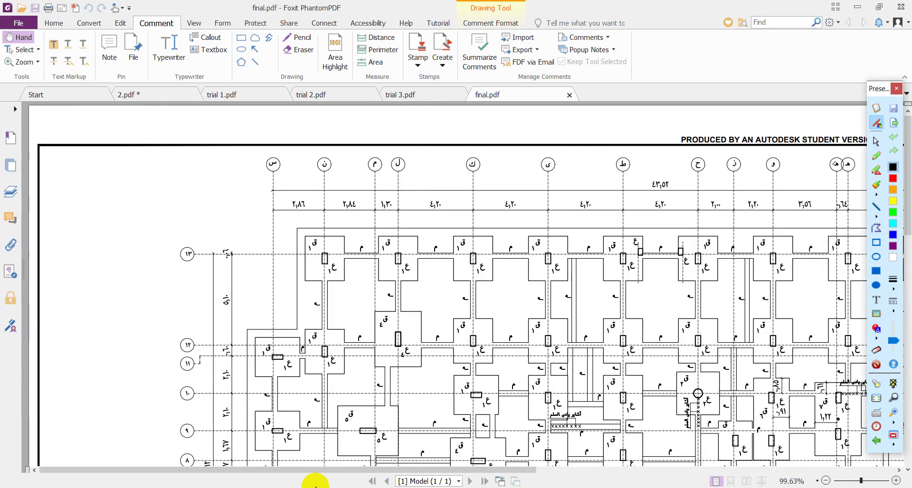
left_click_drag(270, 469, 337, 464)
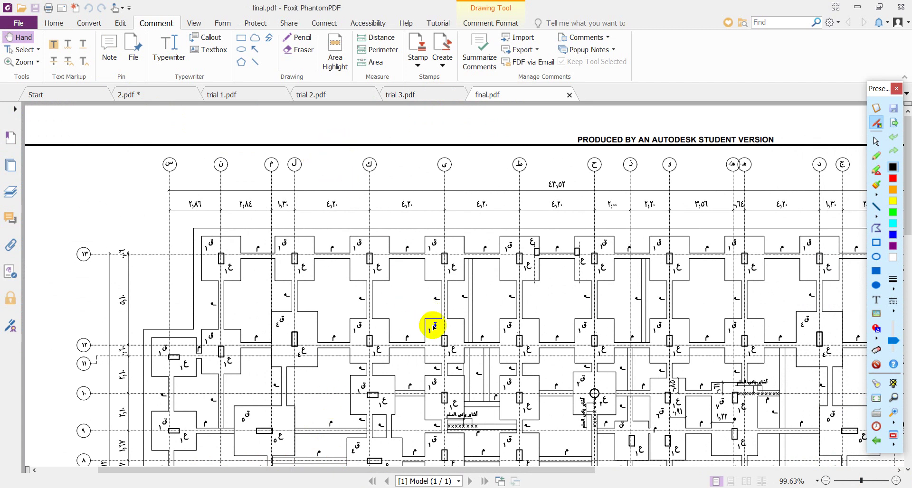
left_click(431, 96)
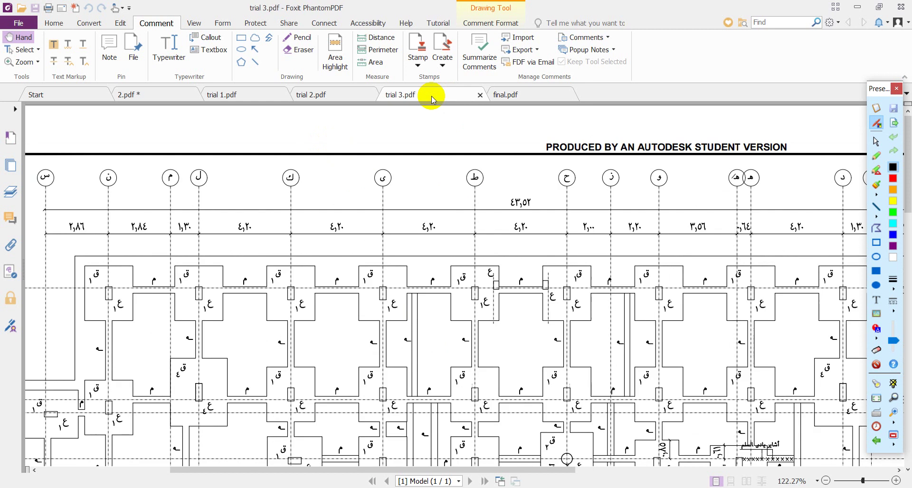
left_click(515, 93)
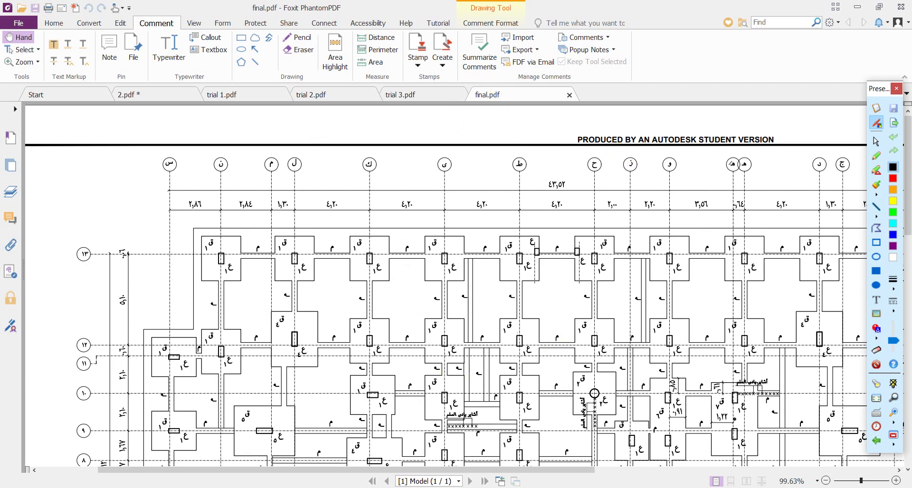
Switch to AutoCAD and copy the "civil academy scale 1-100" plot style file from the Plot Styles folder, reached through the style table editor
left_click(521, 447)
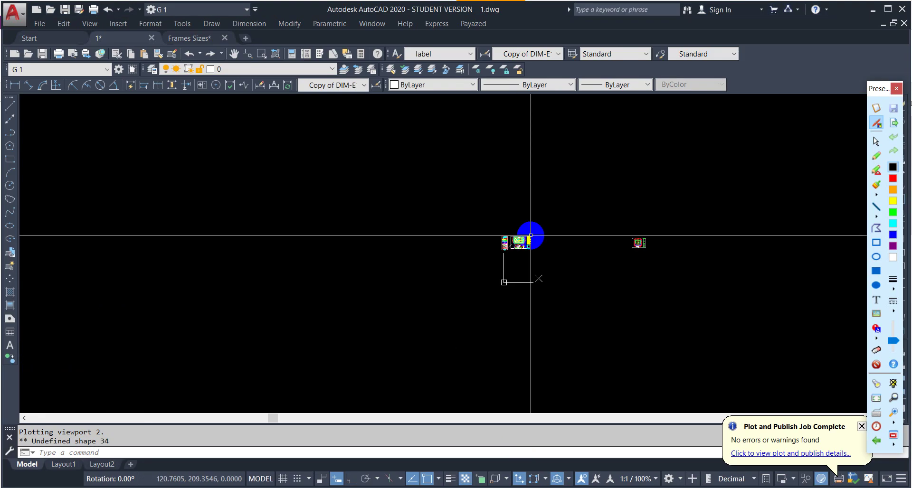
scroll(530, 235, "up", 3)
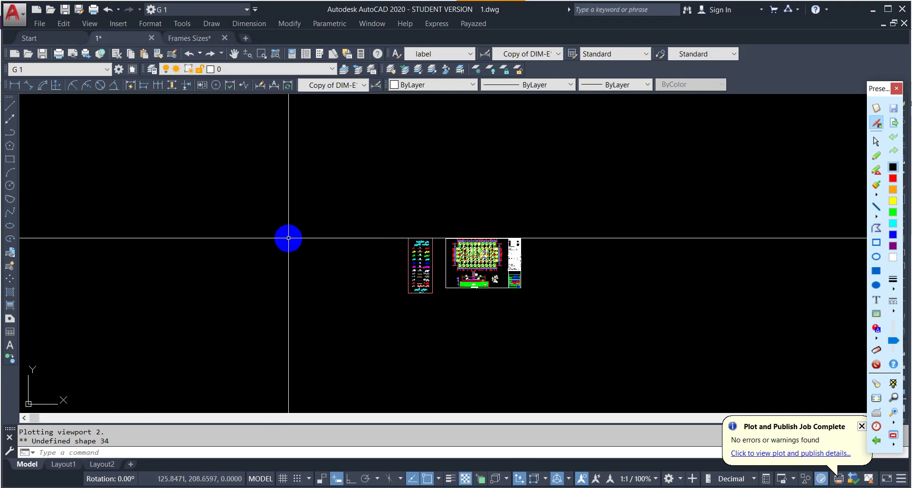
key("ctrl+p")
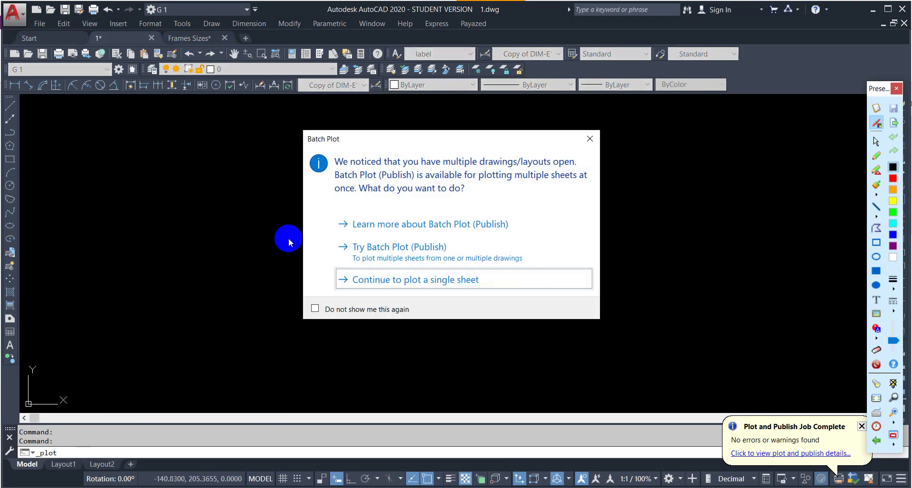
left_click(386, 279)
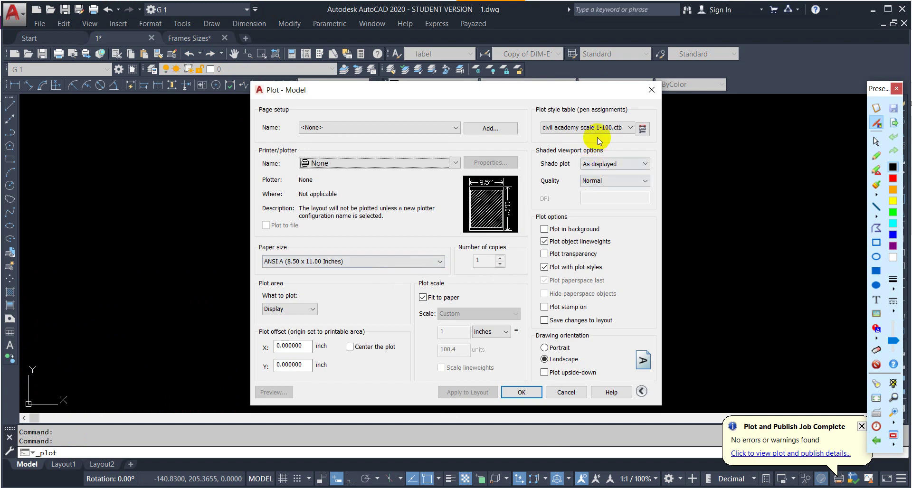
left_click(642, 128)
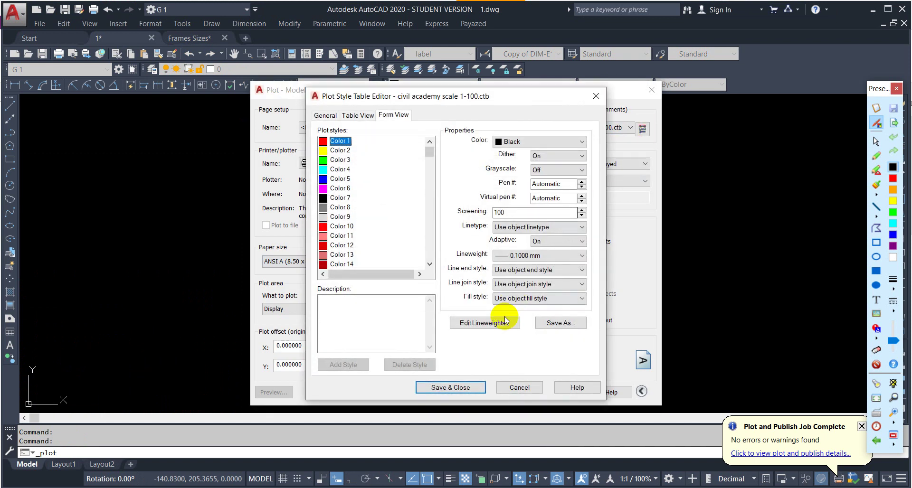
left_click(568, 323)
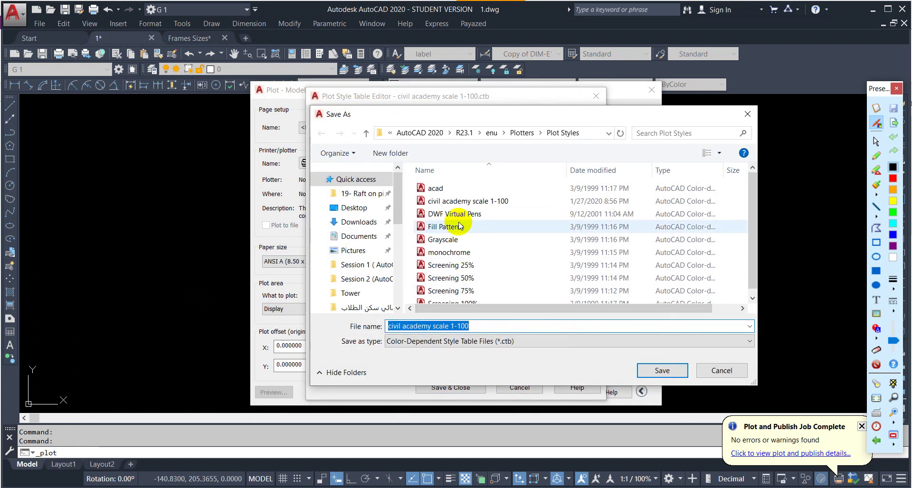
left_click(460, 206)
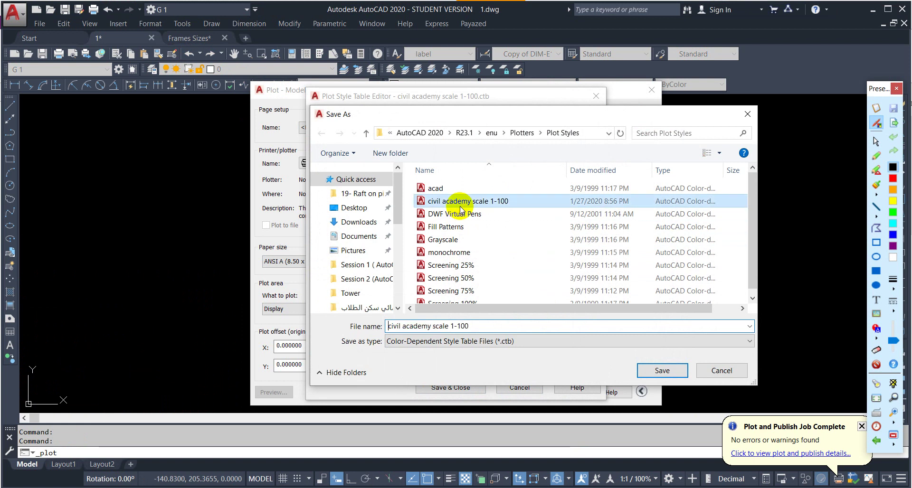
right_click(460, 204)
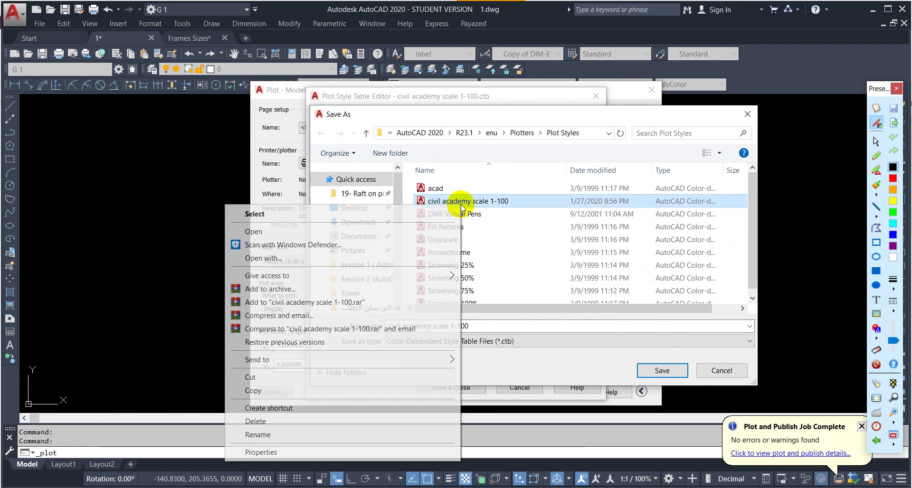
left_click(278, 391)
Paste the copied plot style file into the Session 2 (AutoCAD) folder in File Explorer, then return to AutoCAD and dismiss the plot dialogs
mouse_move(394, 481)
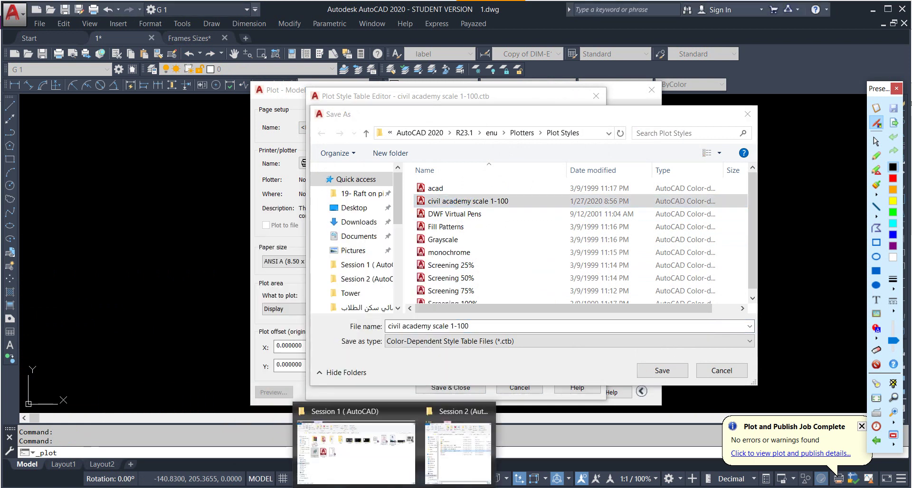
left_click(340, 456)
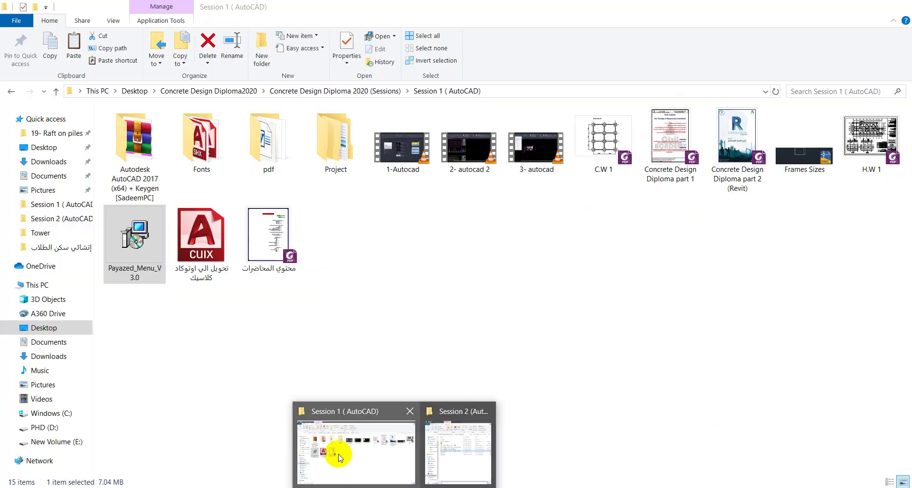
left_click(55, 91)
double_click(128, 142)
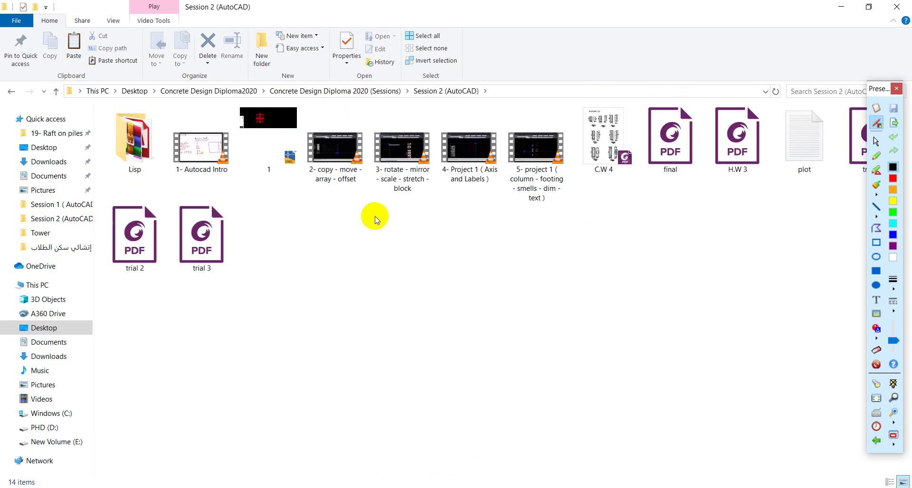
right_click(372, 216)
left_click(285, 301)
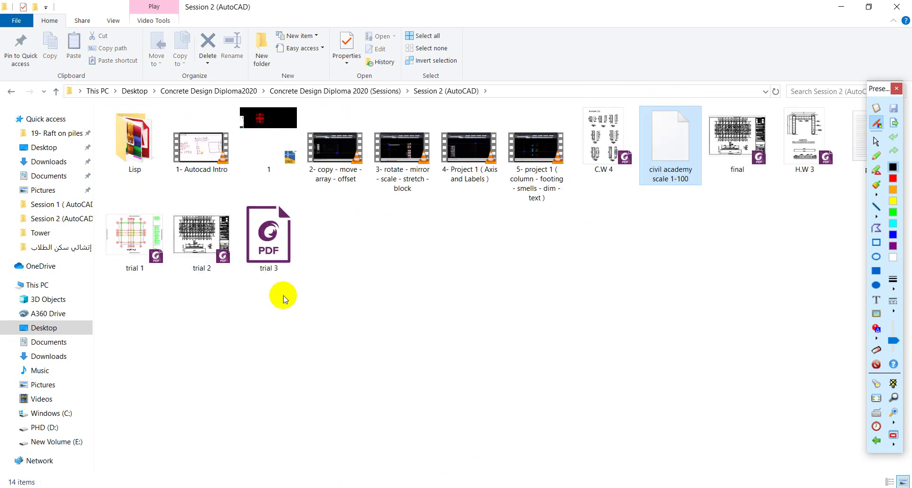
left_click(888, 12)
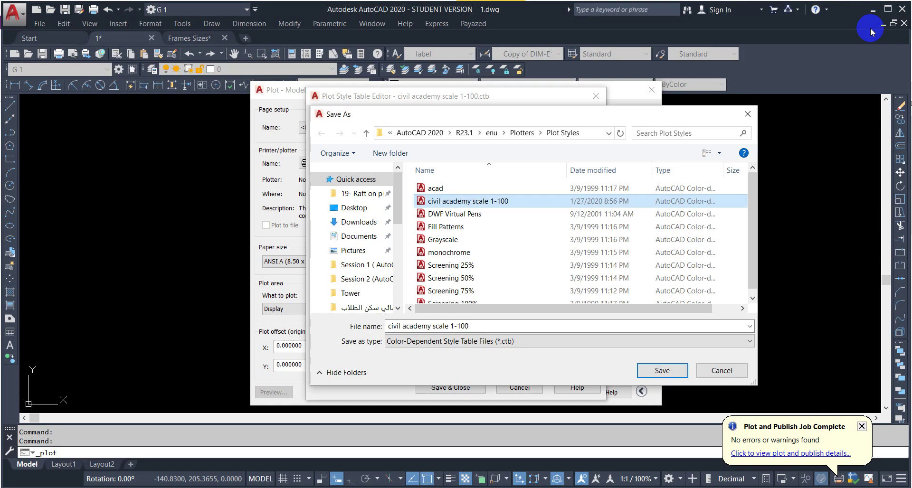
left_click(742, 116)
left_click(595, 95)
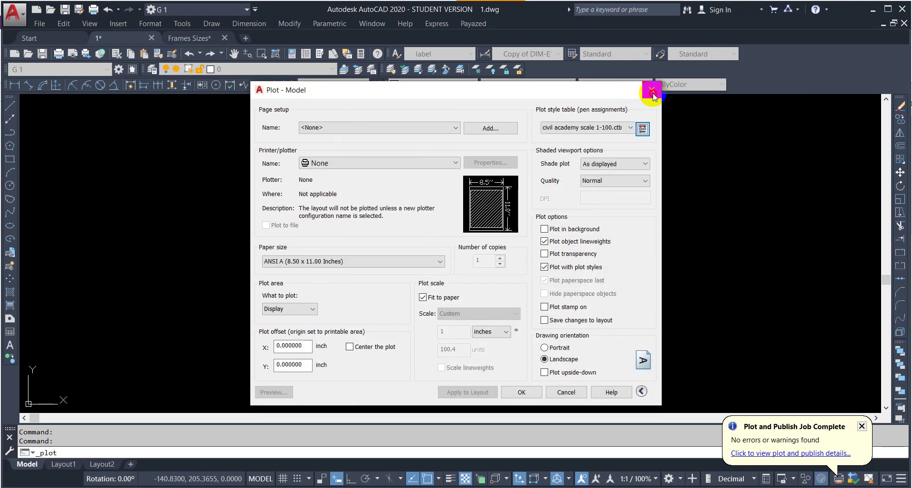
left_click(652, 90)
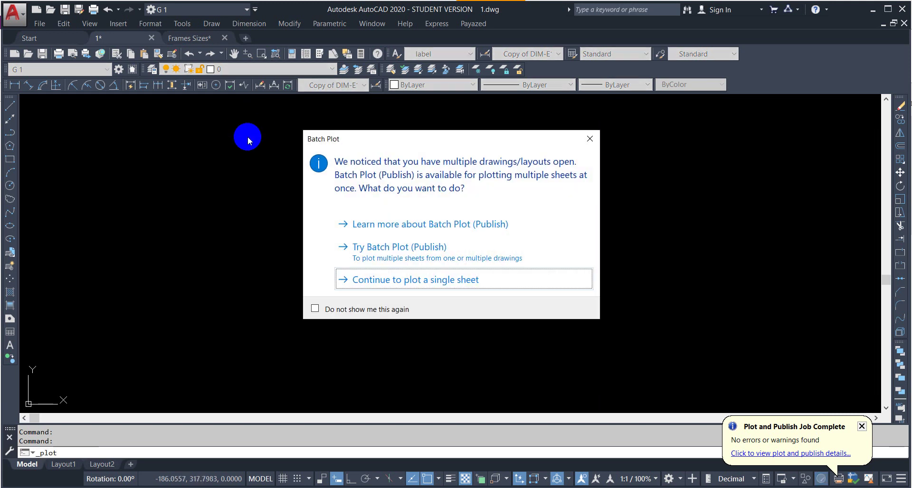
Reopen the single-sheet plot's style table editor and review the Plot Styles folder where the tables are stored, without saving anything
left_click(382, 281)
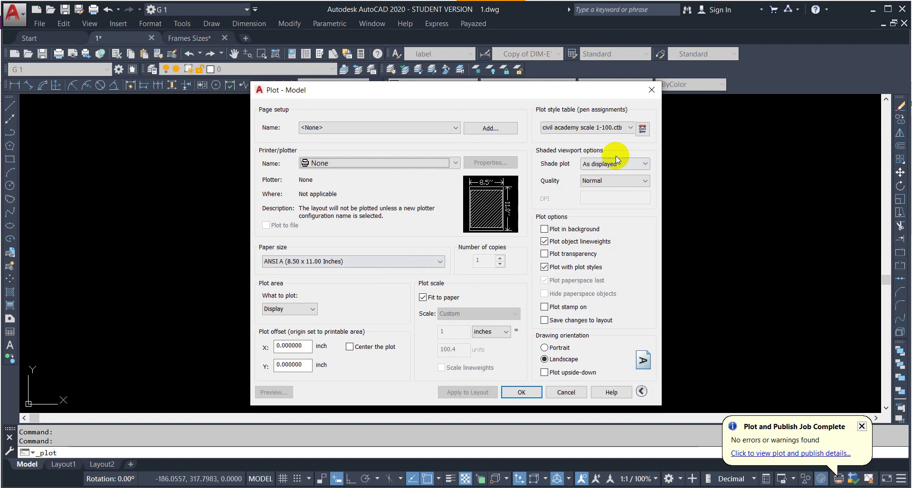
left_click(644, 129)
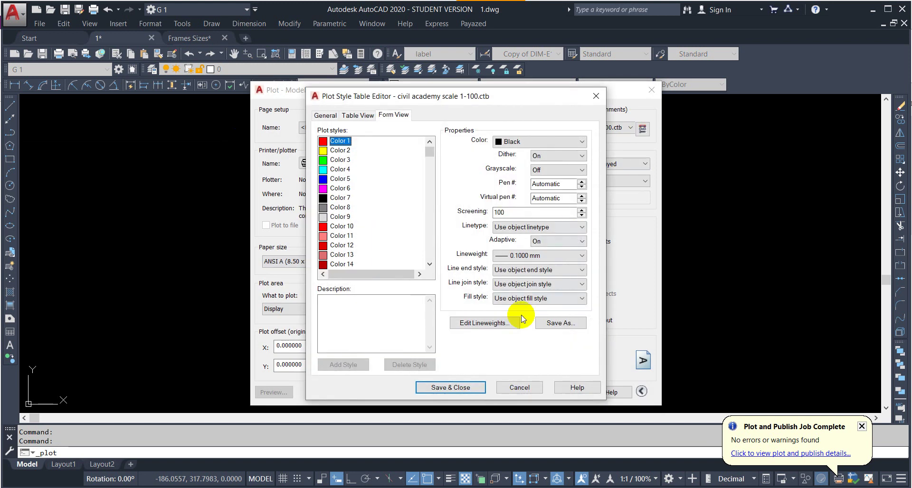
left_click(547, 323)
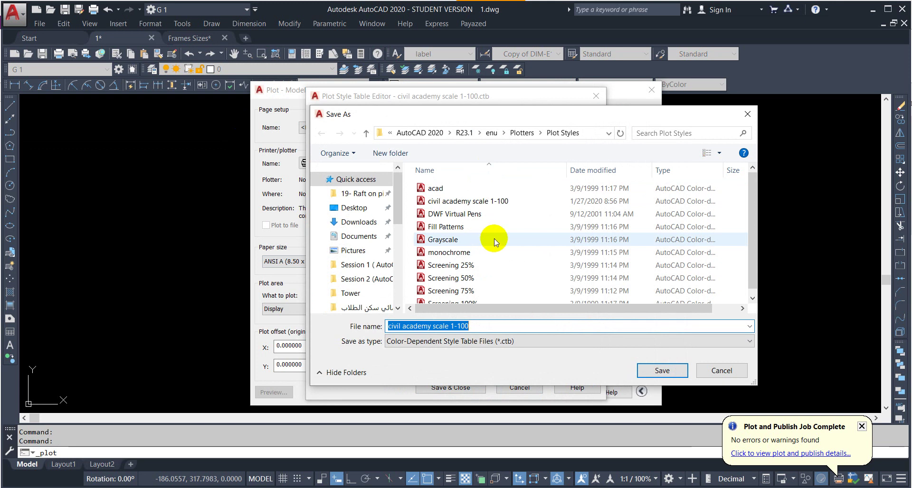
left_click(721, 371)
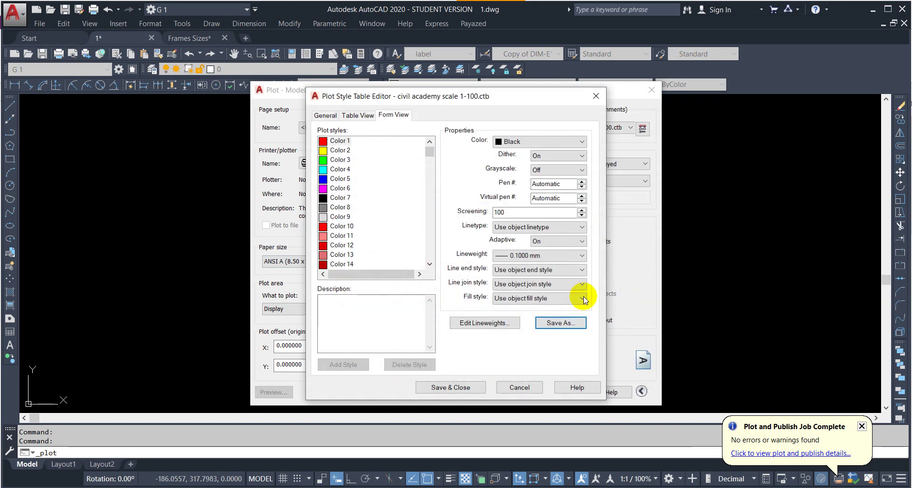
left_click(521, 387)
Choose civil academy scale 1-100.ctb as the plot style table without assigning it to all layouts, then cancel the plot
left_click(616, 127)
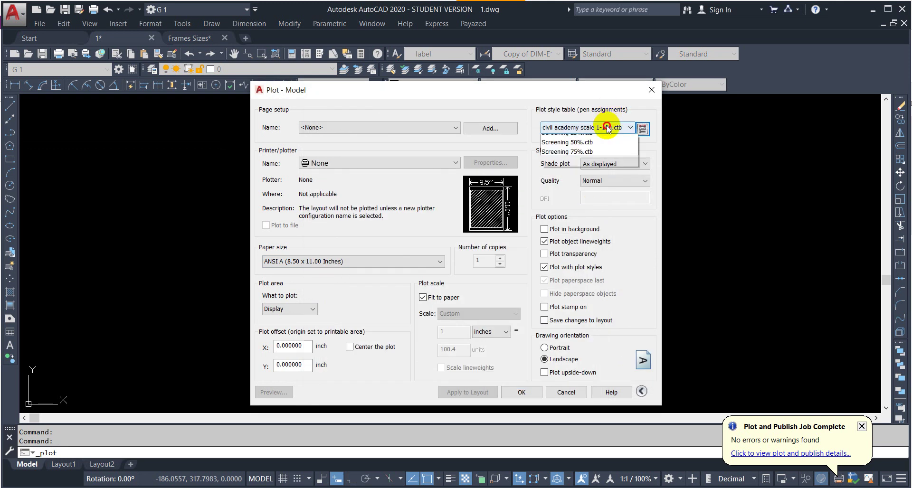
left_click(581, 158)
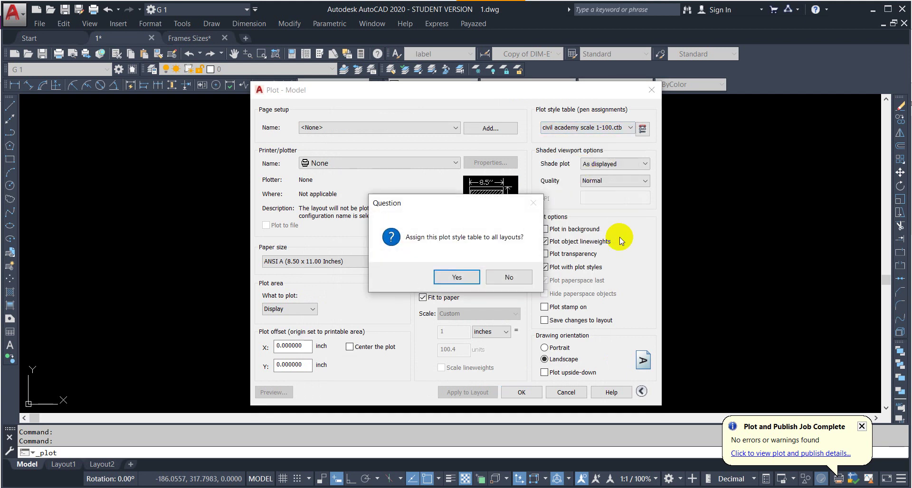
left_click(513, 277)
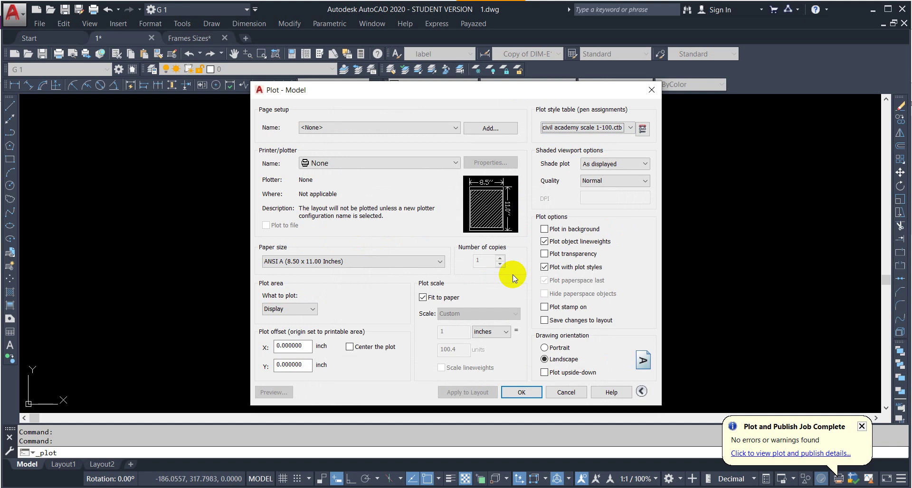
left_click(551, 390)
scroll(401, 204, "down", 5)
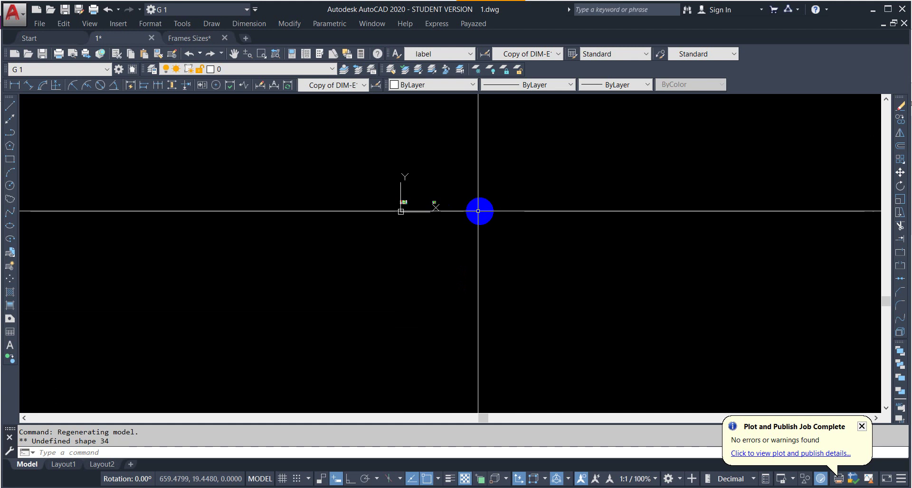
scroll(431, 203, "up", 5)
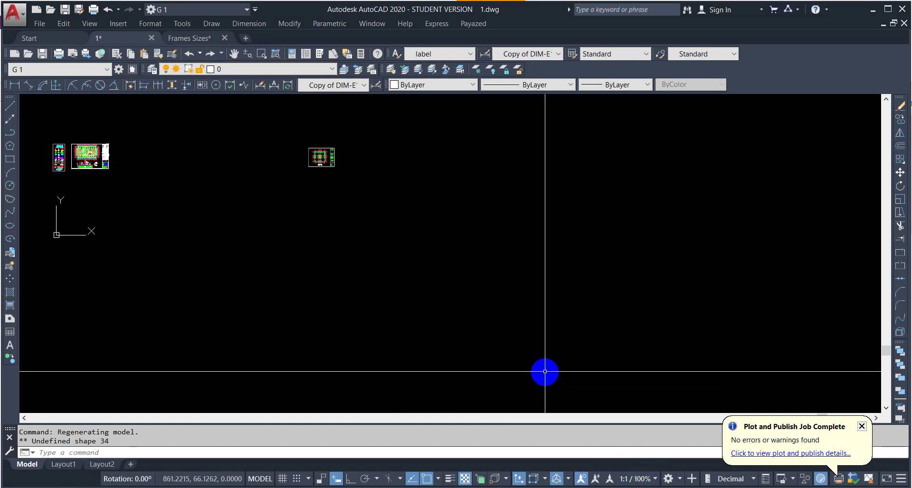